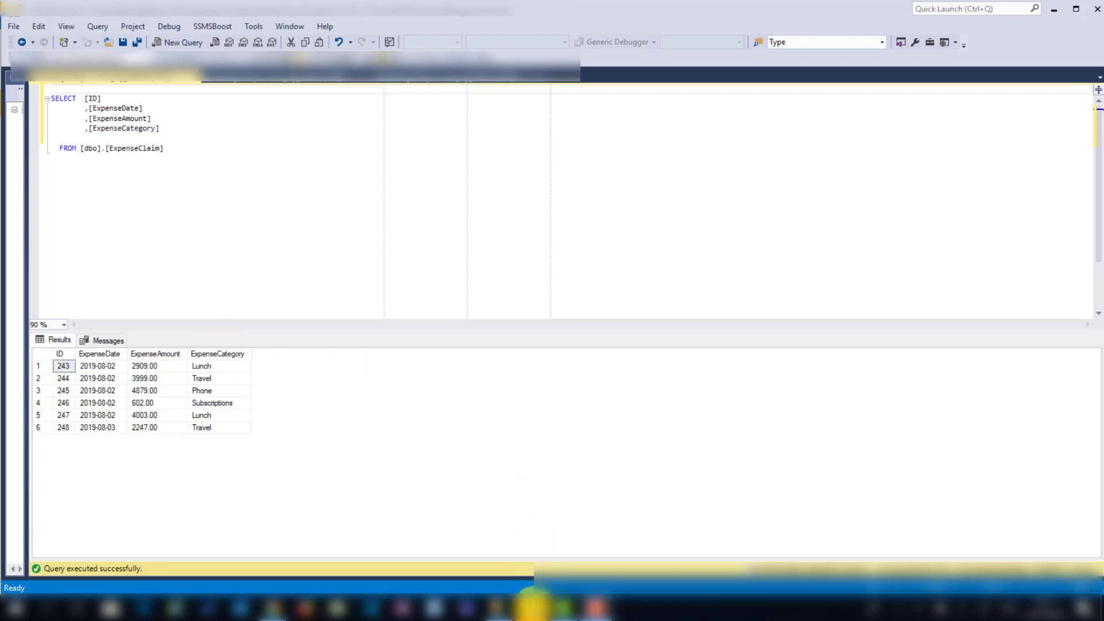
# Switch to Power BI Desktop and search the custom visuals marketplace for powerapps
pyautogui.click(531, 608)
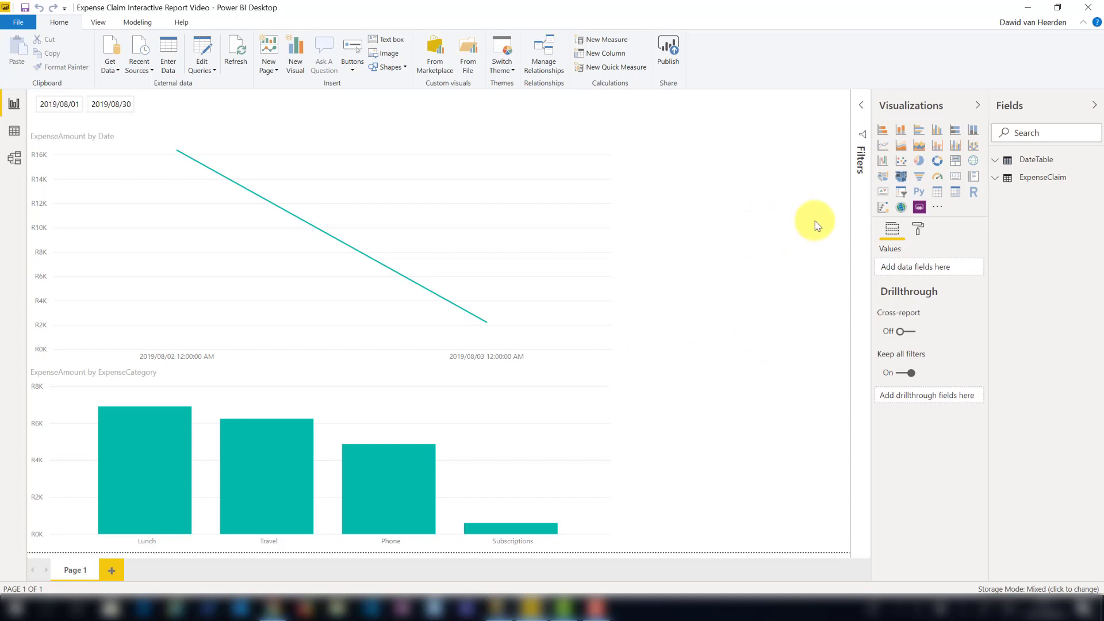
pyautogui.click(938, 207)
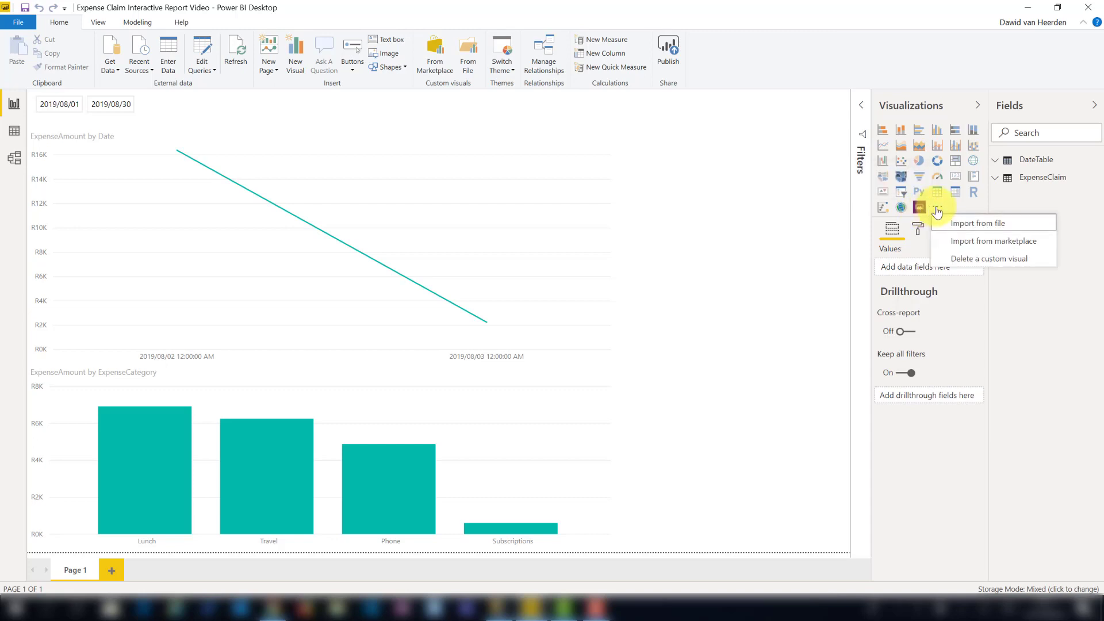
pyautogui.click(1010, 243)
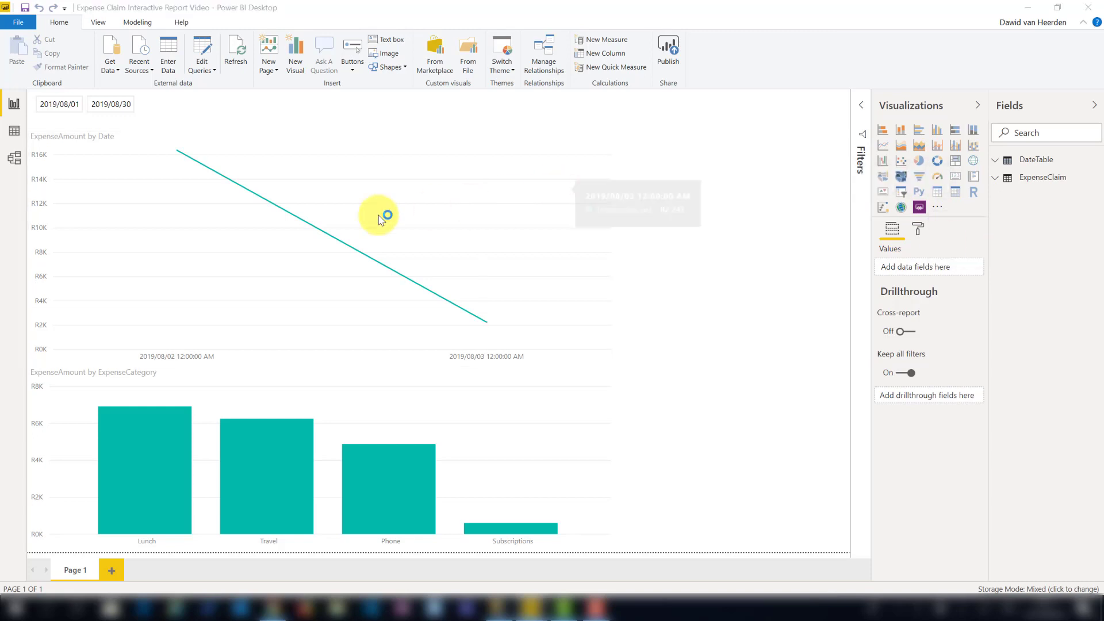
pyautogui.click(354, 190)
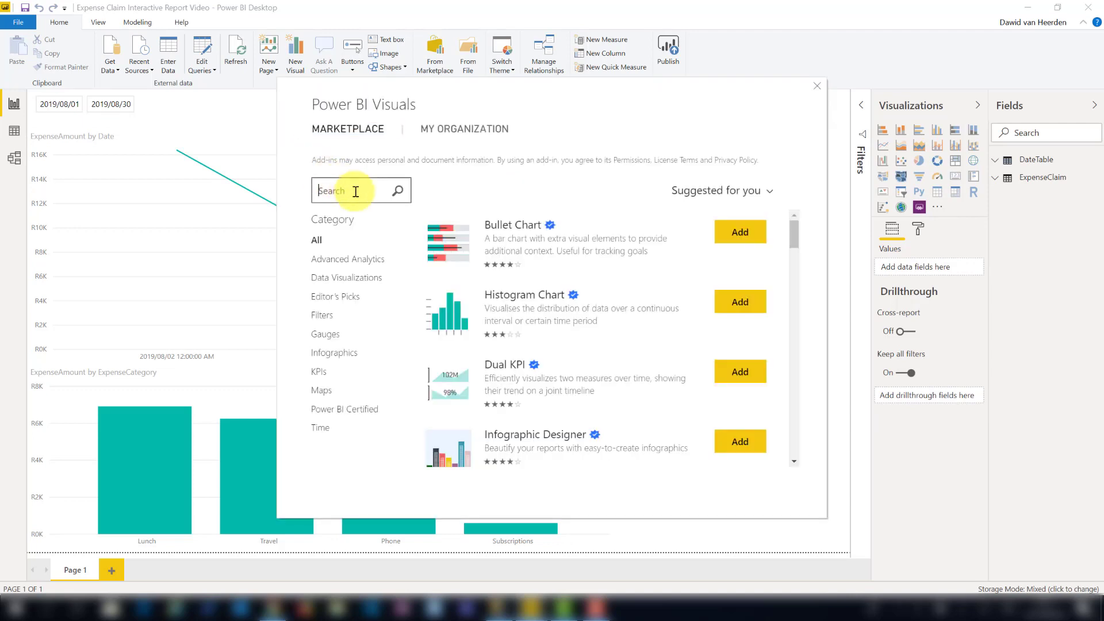
pyautogui.write('powerapps')
pyautogui.press('Return')
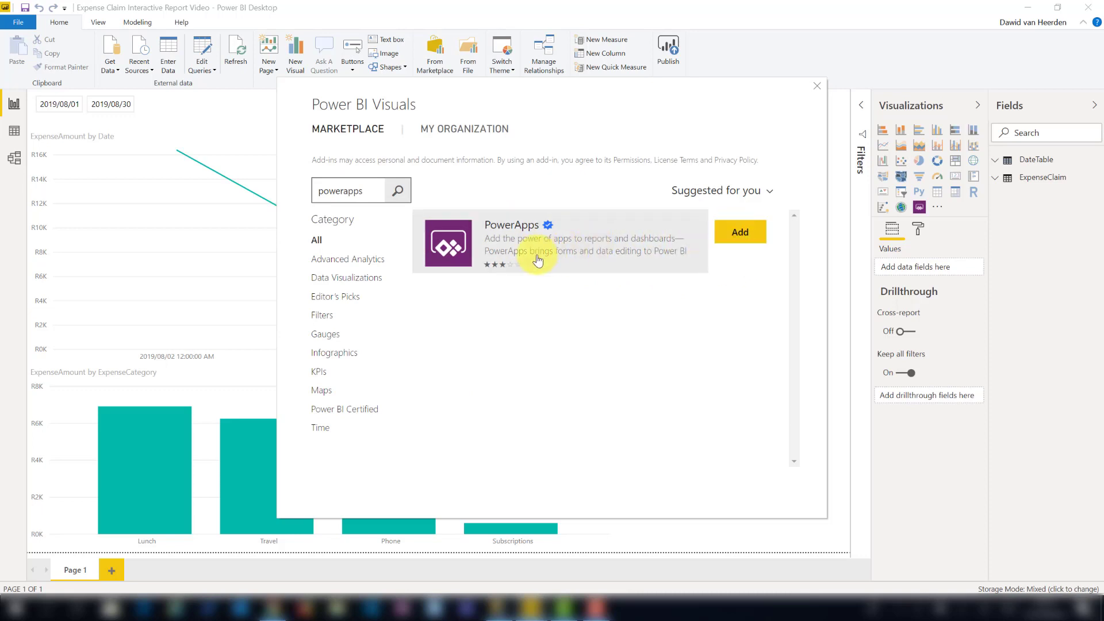
pyautogui.click(817, 87)
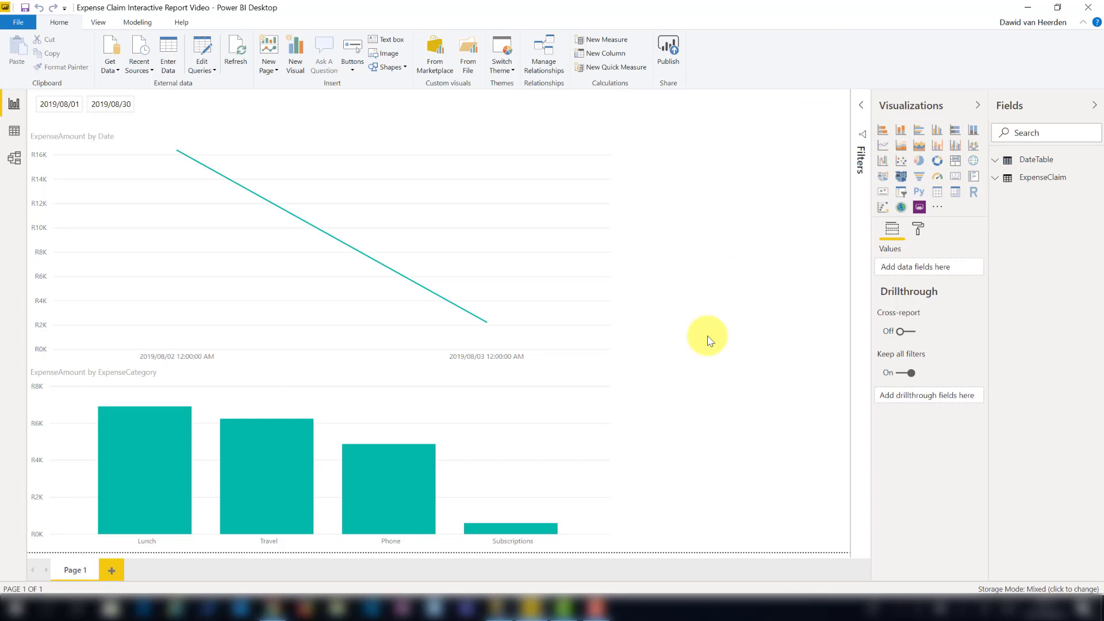
# Add a PowerApps visual beside the charts and stretch it down to the report page's lower edge
pyautogui.click(919, 209)
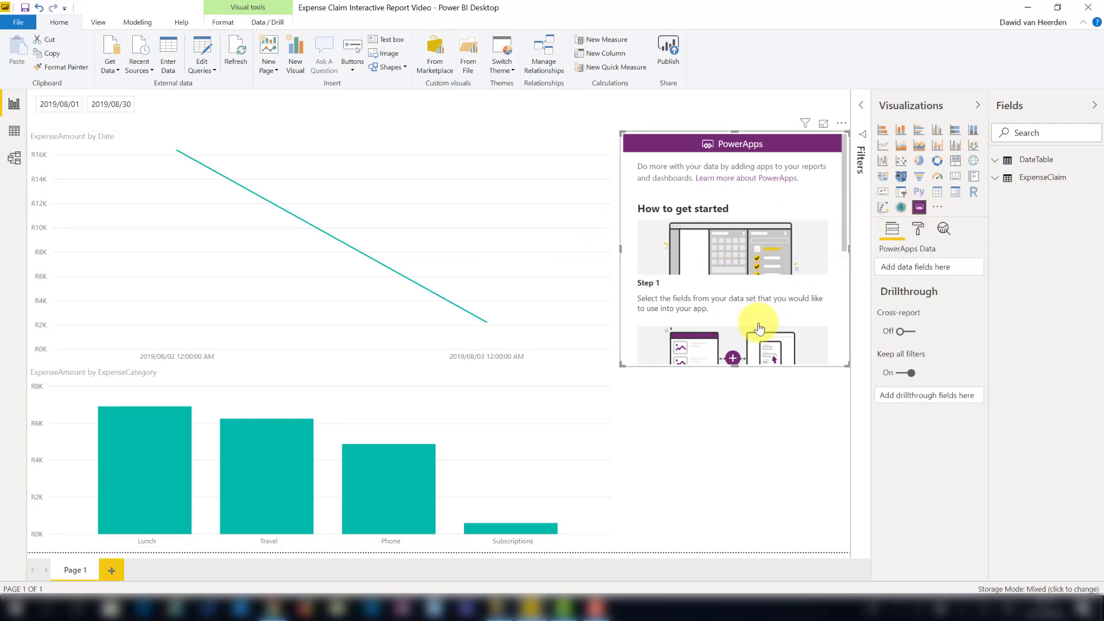
pyautogui.moveTo(740, 378); pyautogui.dragTo(752, 553)
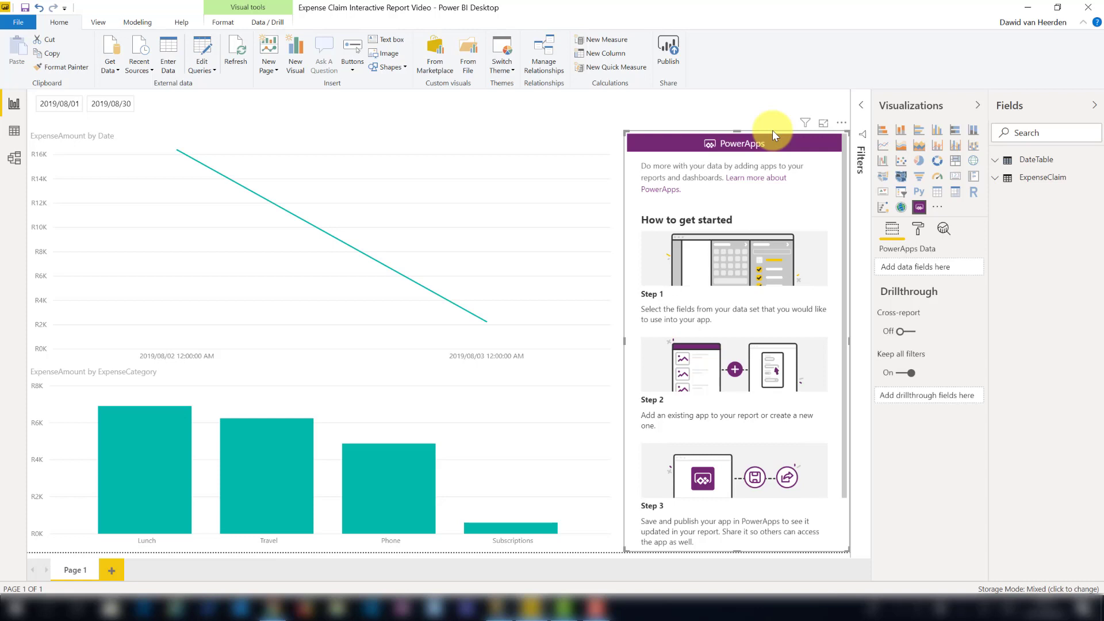
# Add the ExpenseAmount, ExpenseCategory, ExpenseDate and ID fields of the ExpenseClaim table to the PowerApps visual's data
pyautogui.click(996, 177)
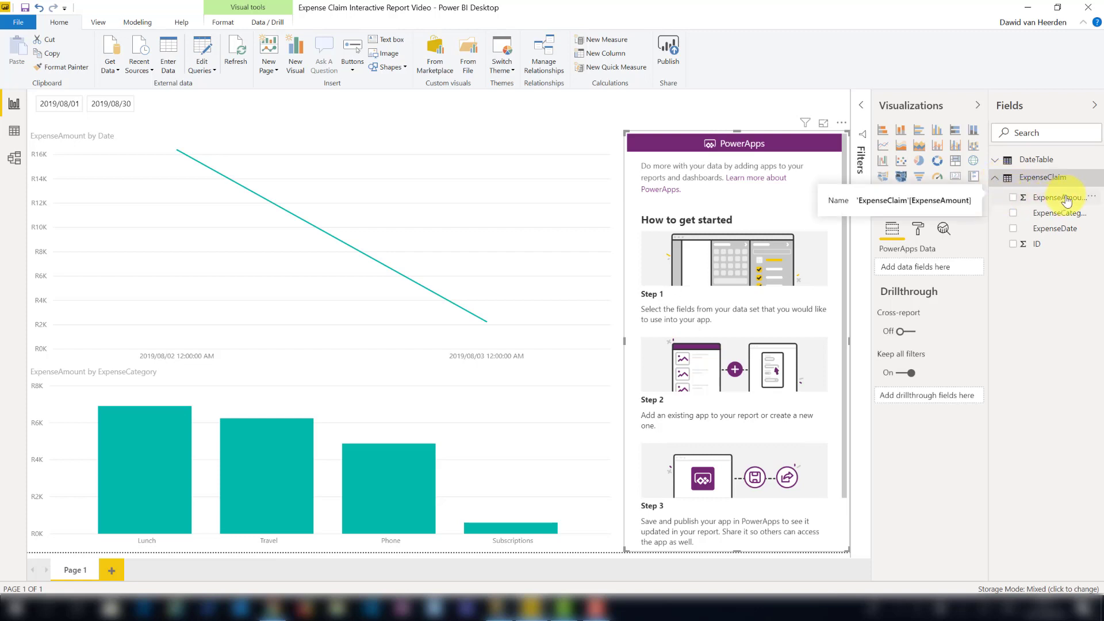
pyautogui.moveTo(1055, 204); pyautogui.dragTo(951, 268)
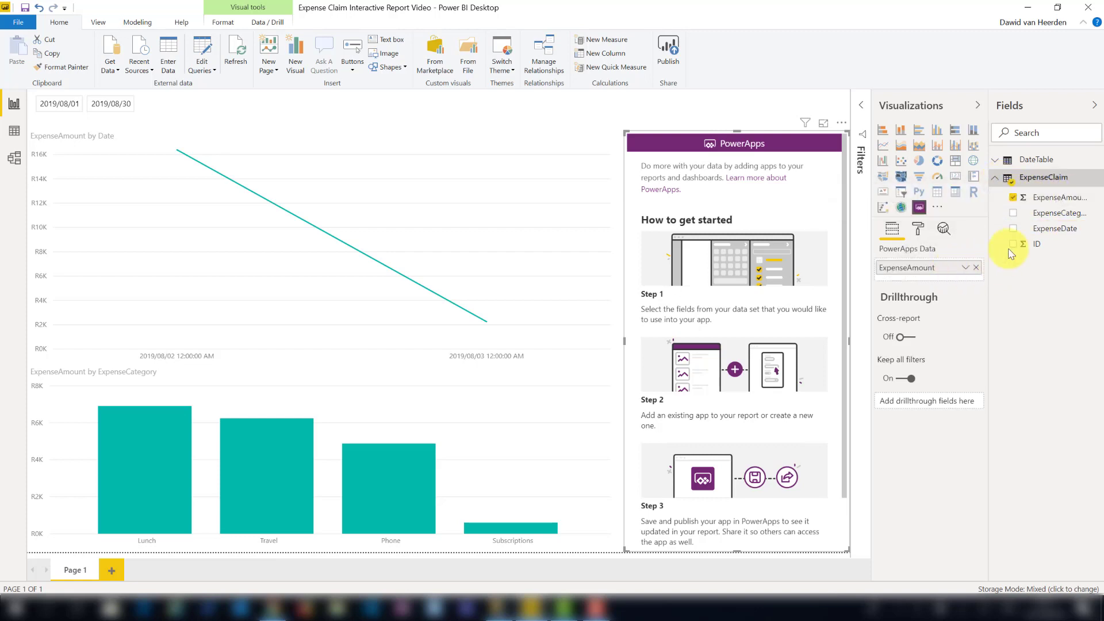
pyautogui.moveTo(1061, 211); pyautogui.dragTo(953, 270)
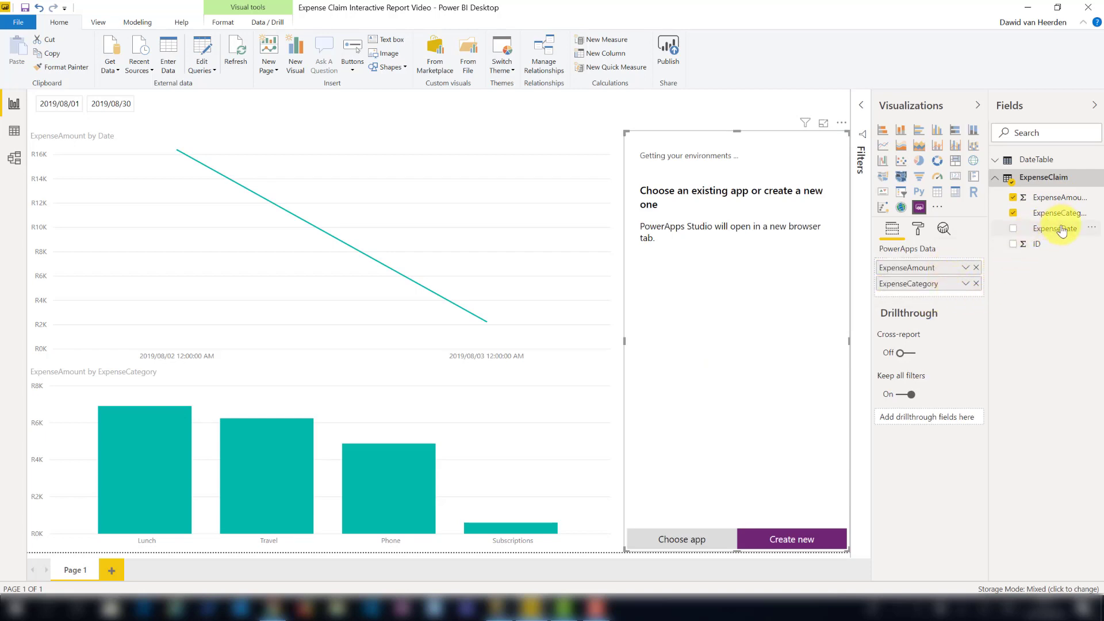
pyautogui.moveTo(1053, 229); pyautogui.dragTo(930, 290)
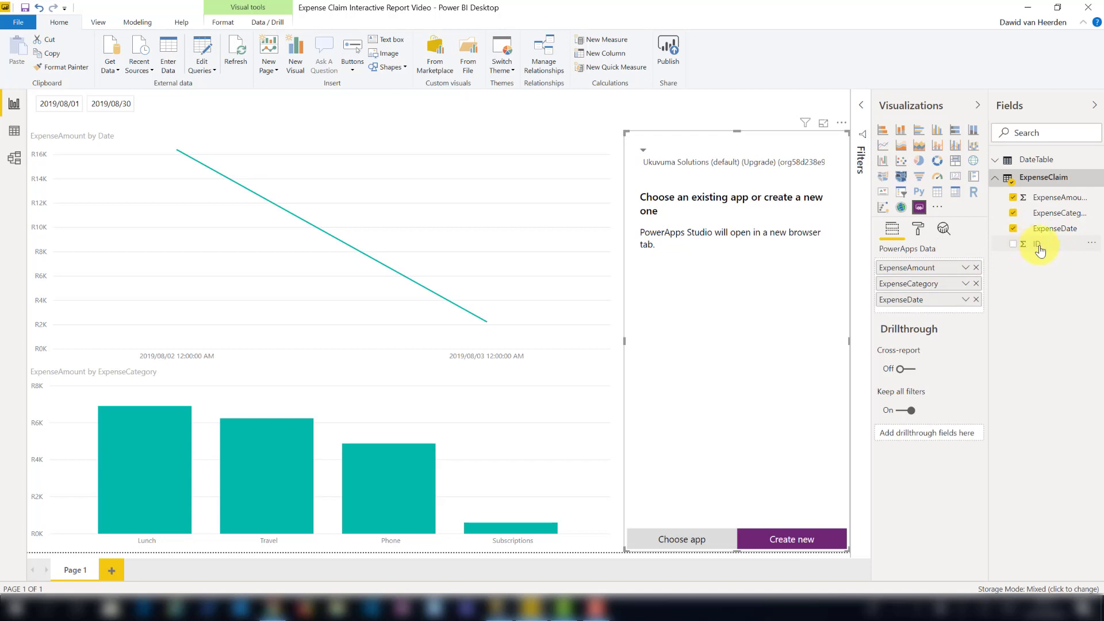
pyautogui.moveTo(1040, 249); pyautogui.dragTo(960, 315)
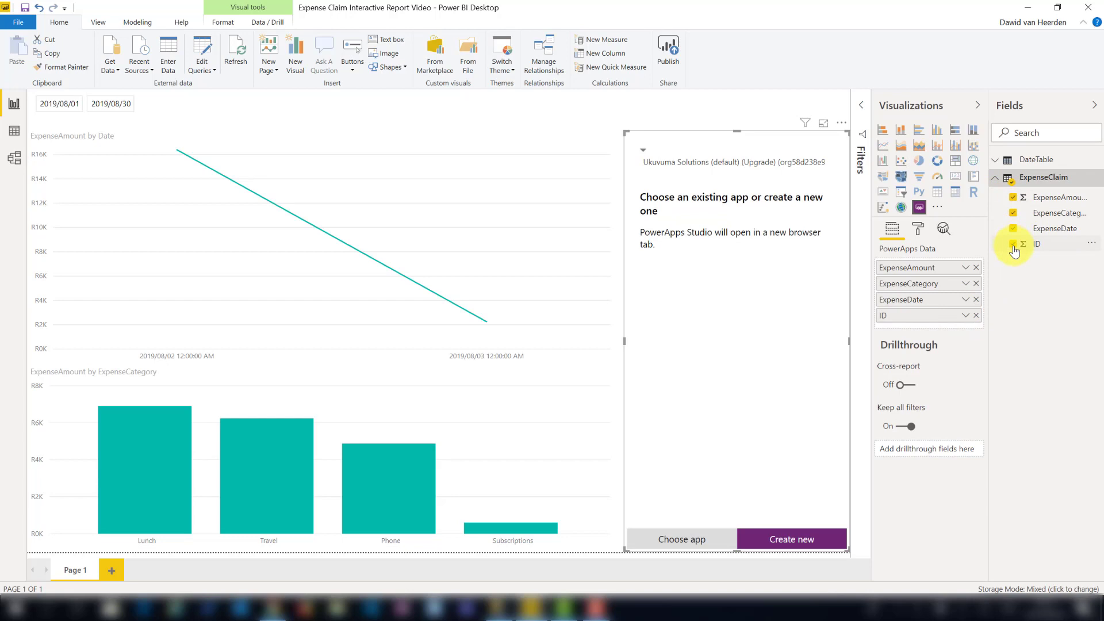
# Set ID and ExpenseAmount to Don't summarize in the PowerApps visual, and check the same setting for ExpenseCategory and ExpenseDate
pyautogui.click(966, 315)
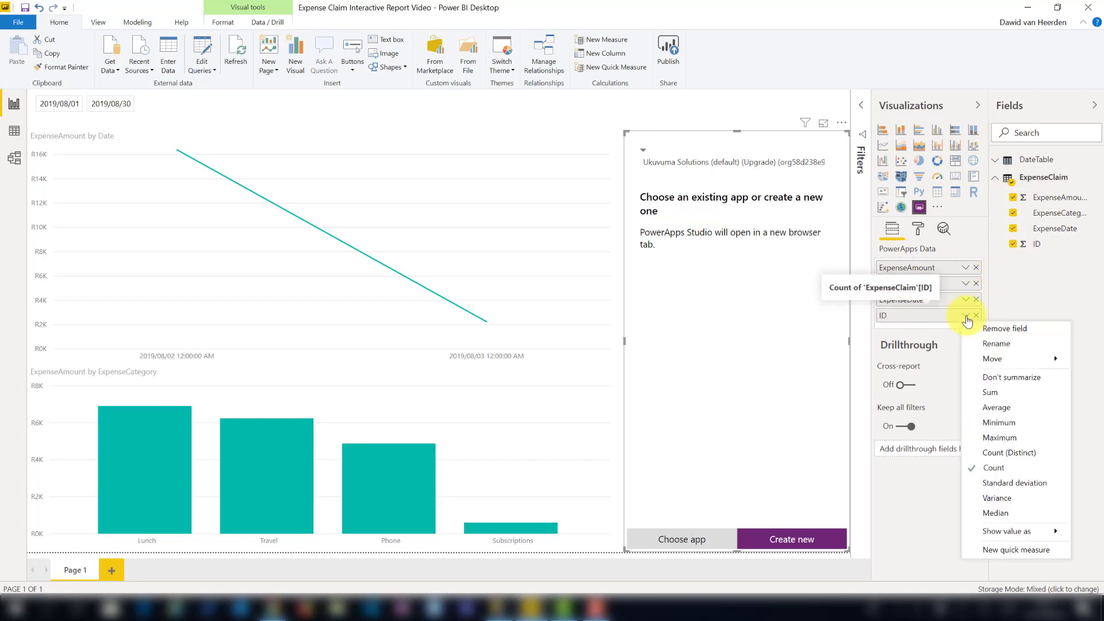
pyautogui.click(1038, 378)
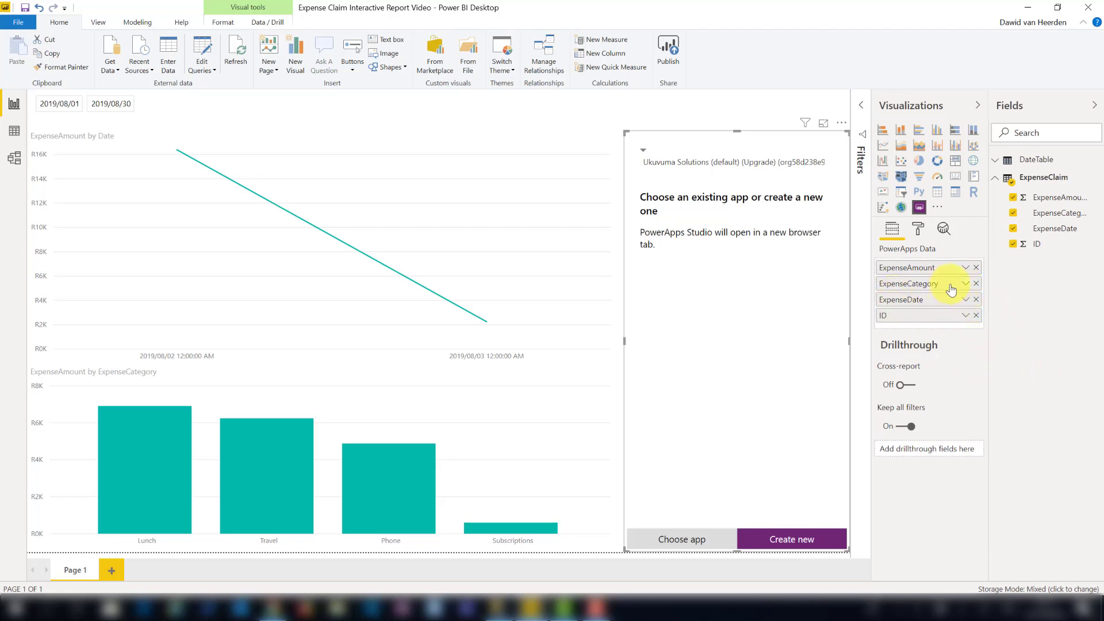
pyautogui.click(967, 268)
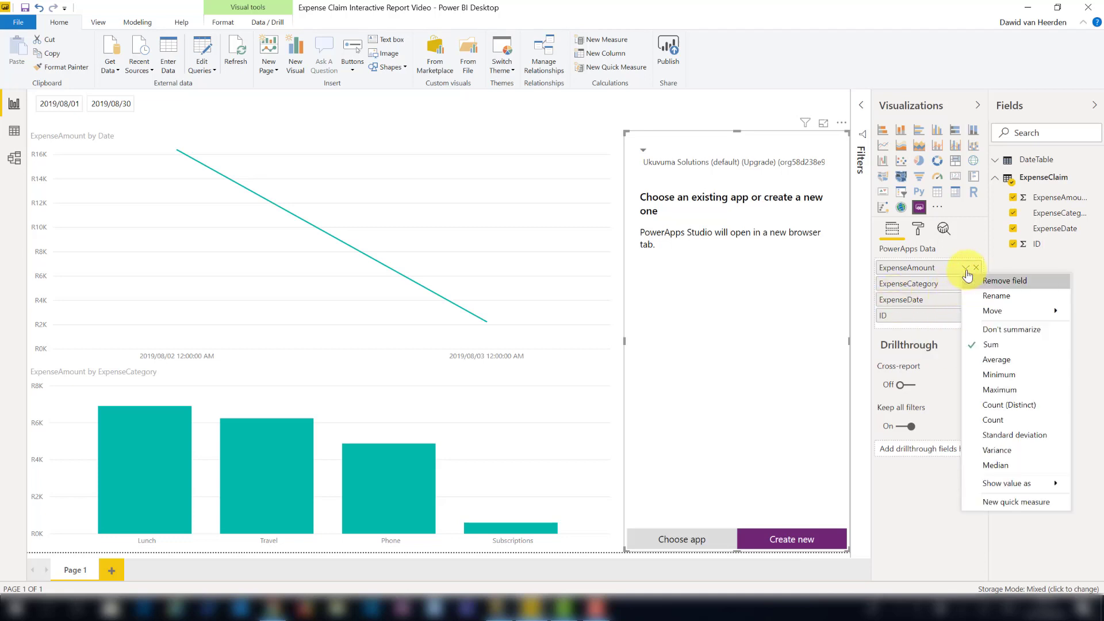
pyautogui.click(1003, 333)
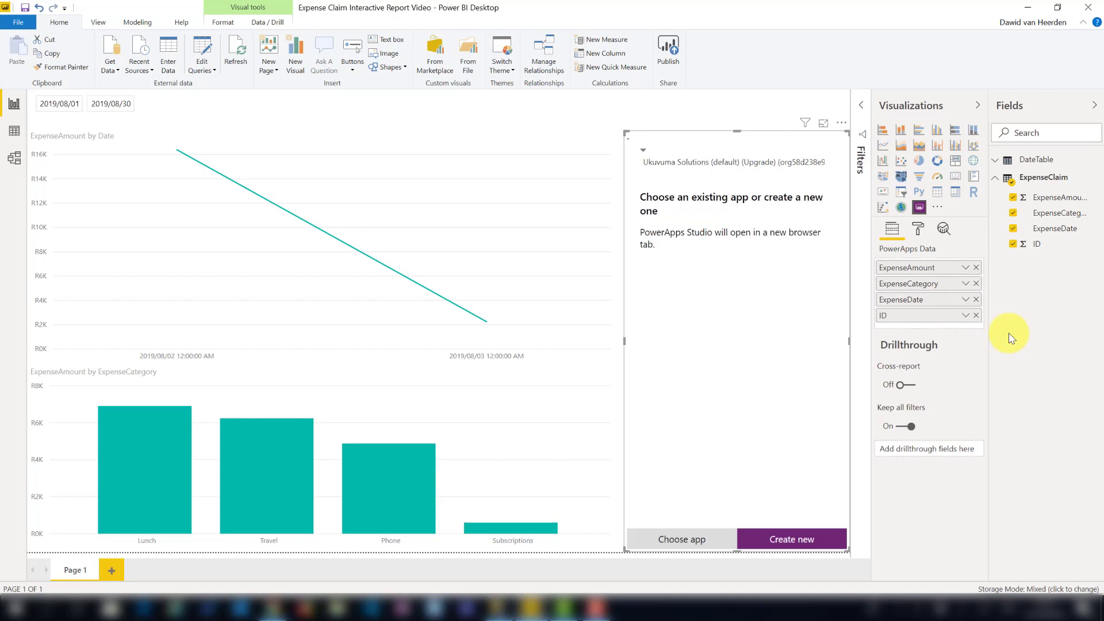
pyautogui.click(968, 283)
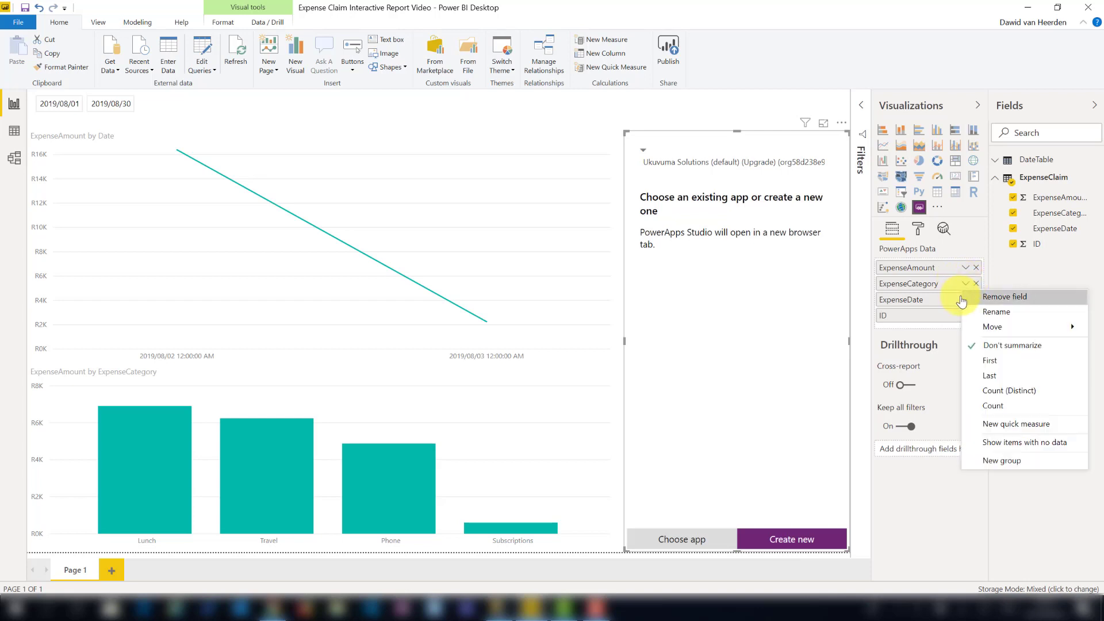
pyautogui.click(969, 303)
pyautogui.click(969, 303)
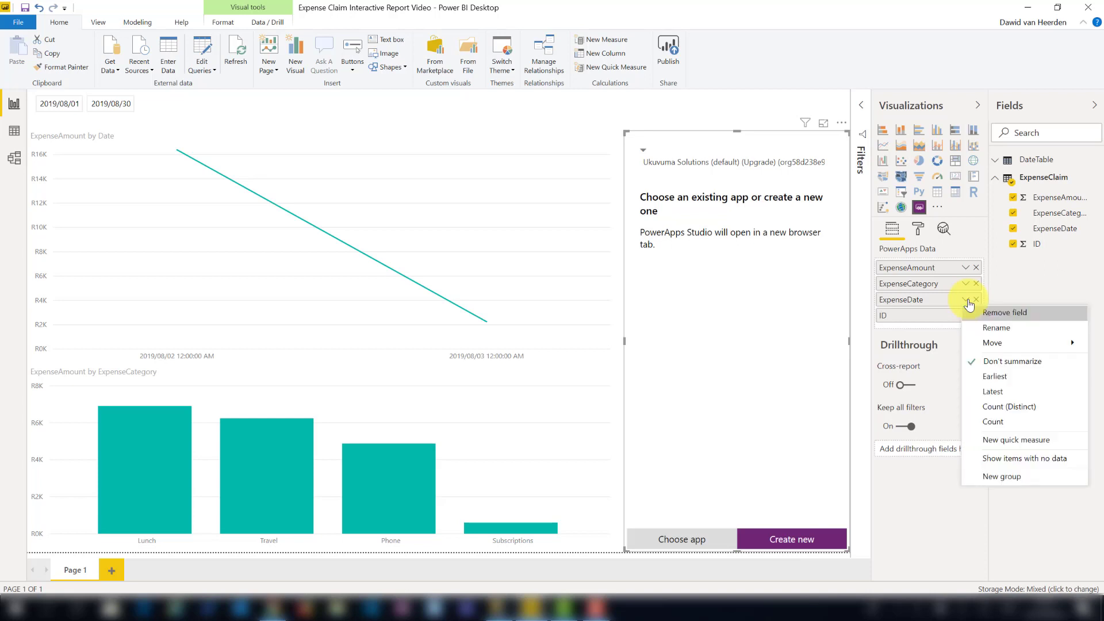
pyautogui.click(1014, 295)
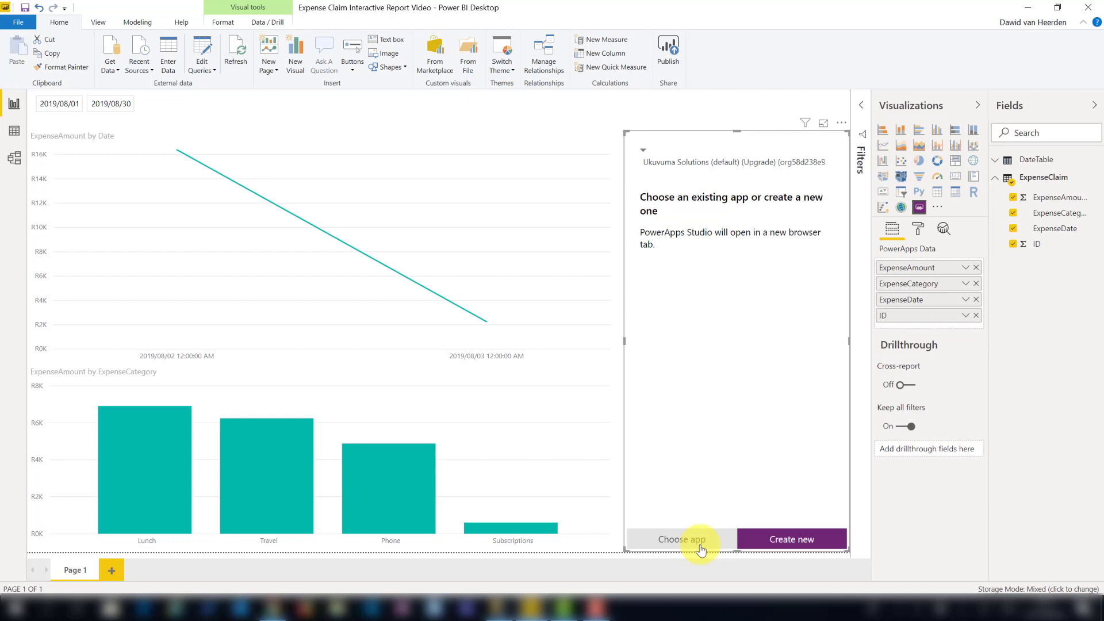
# Create a new app from the PowerApps visual and open it in PowerApps Studio in the browser, skipping the welcome dialog
pyautogui.click(777, 547)
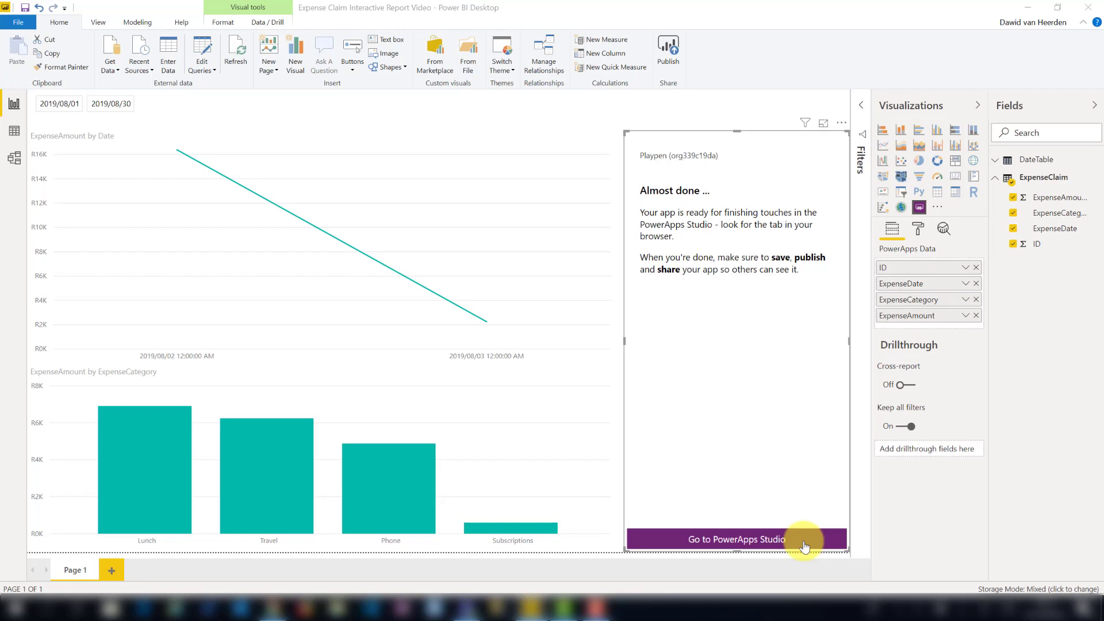
pyautogui.click(805, 544)
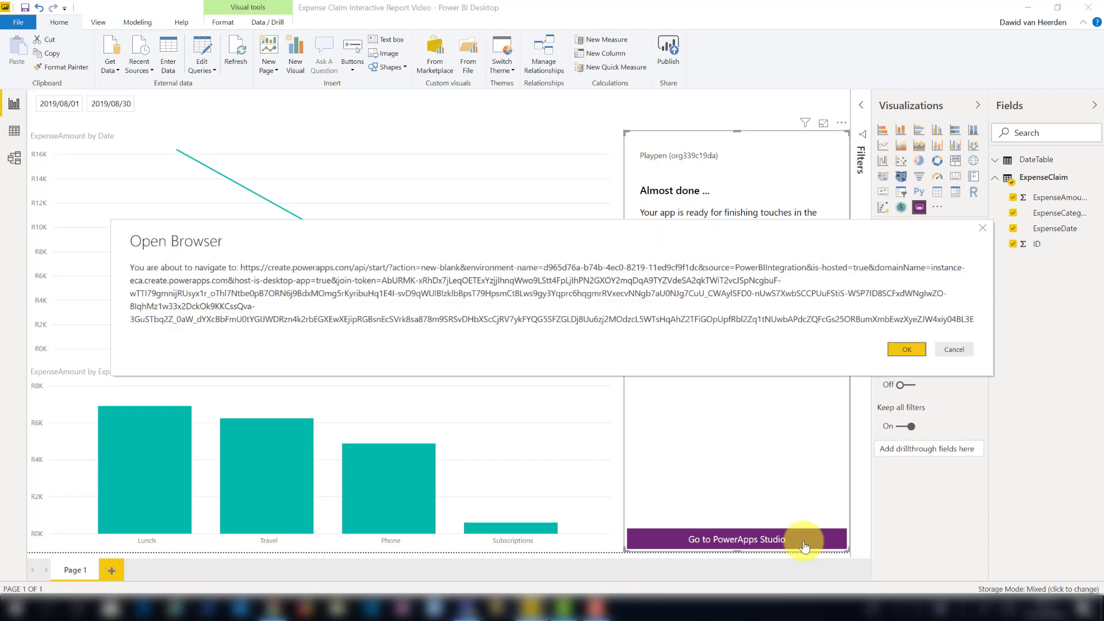
pyautogui.click(907, 350)
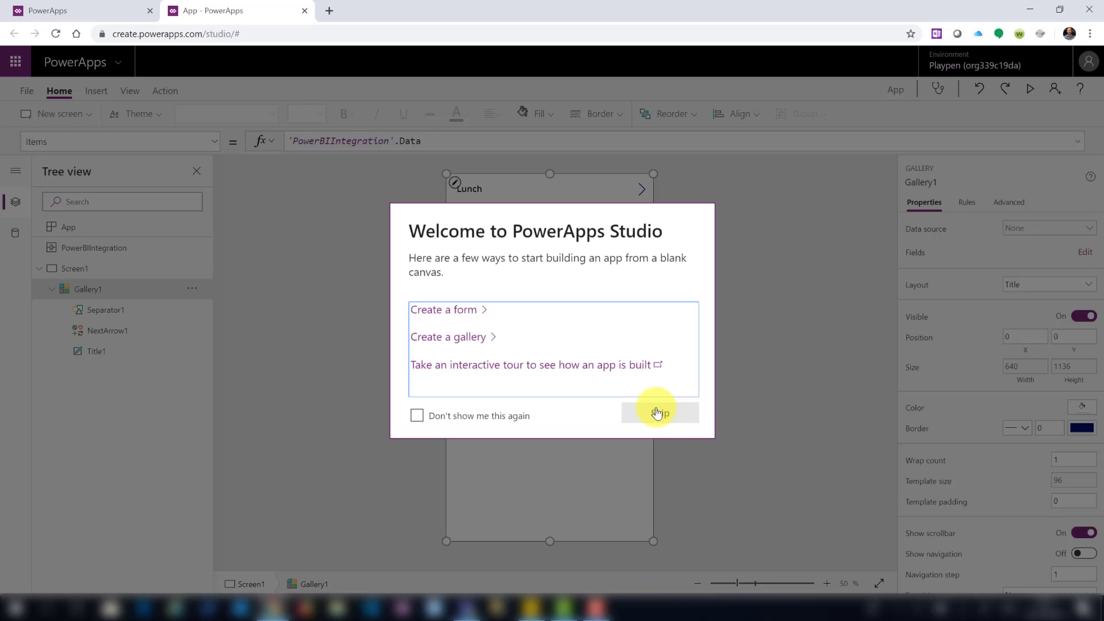
pyautogui.click(659, 413)
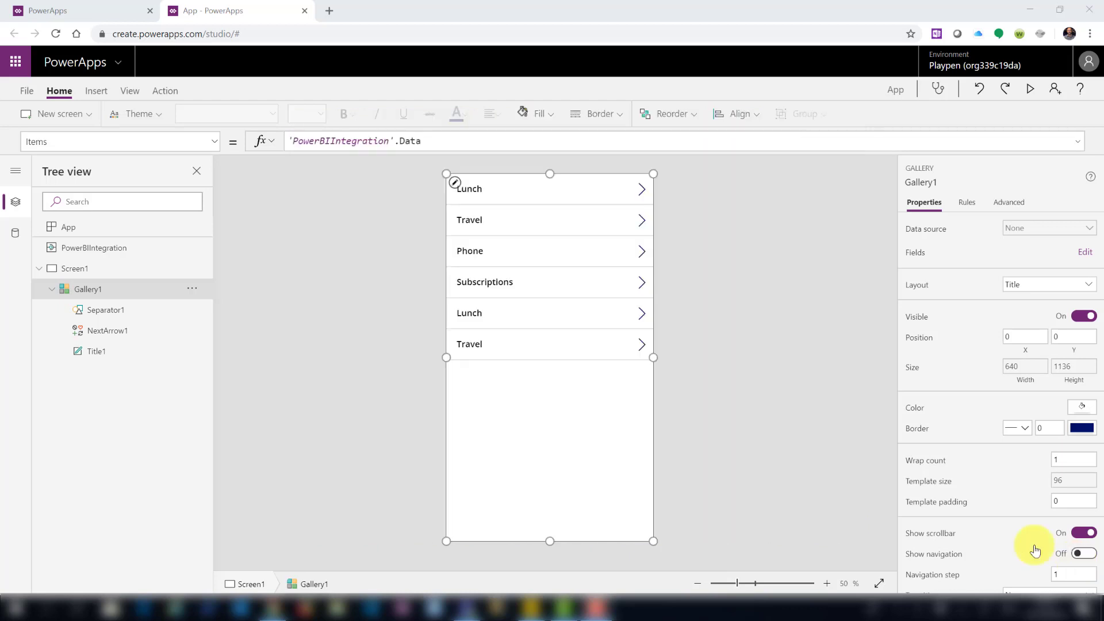
# Rename the Gallery1 control as galWelcome
pyautogui.click(193, 289)
pyautogui.click(227, 373)
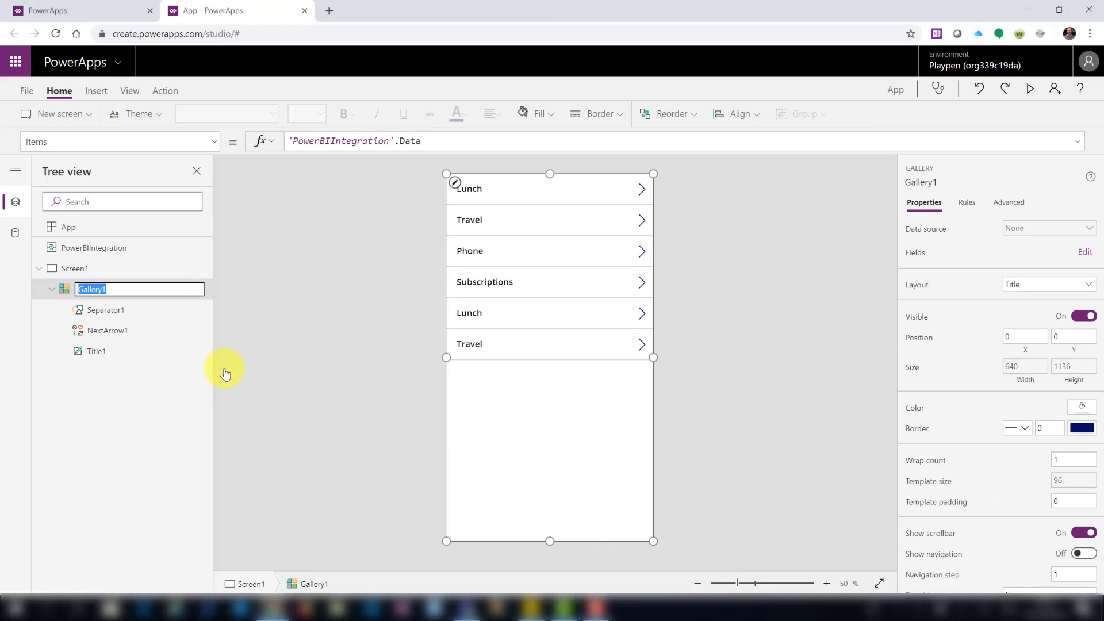
pyautogui.write('galWelcom')
pyautogui.press('Escape')
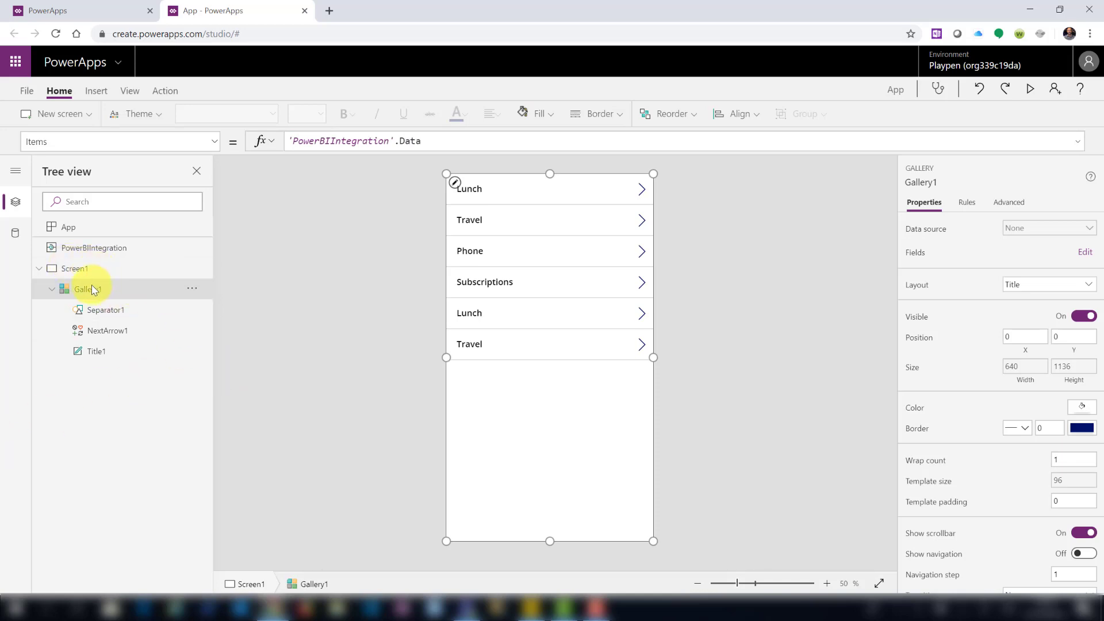
# Rename Screen1 as WelcomeScreen
pyautogui.click(83, 268)
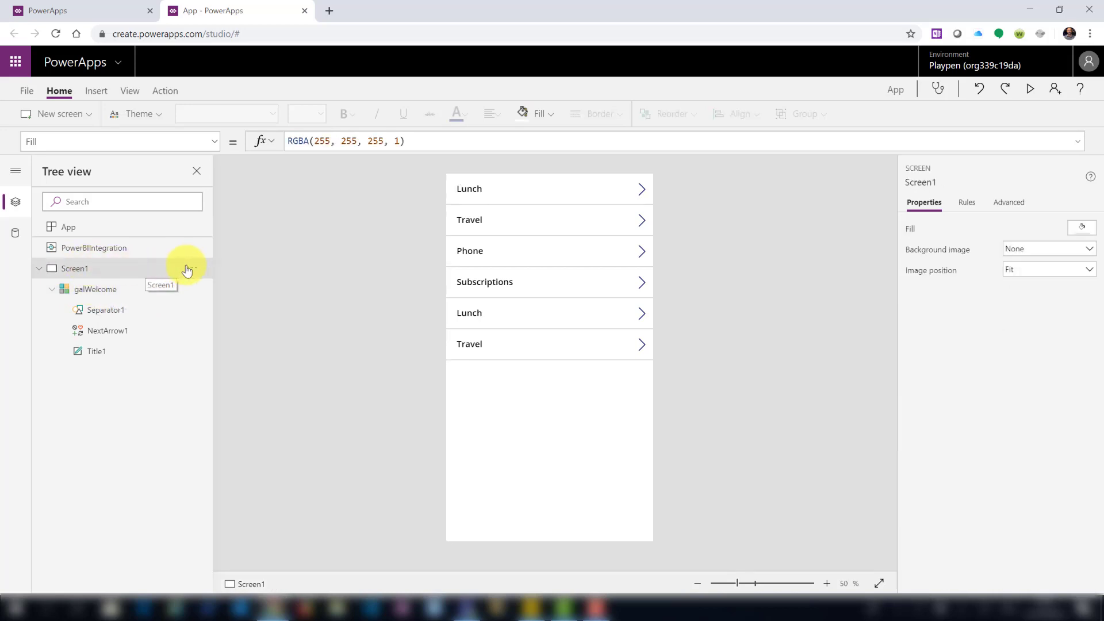
pyautogui.click(187, 271)
pyautogui.click(228, 314)
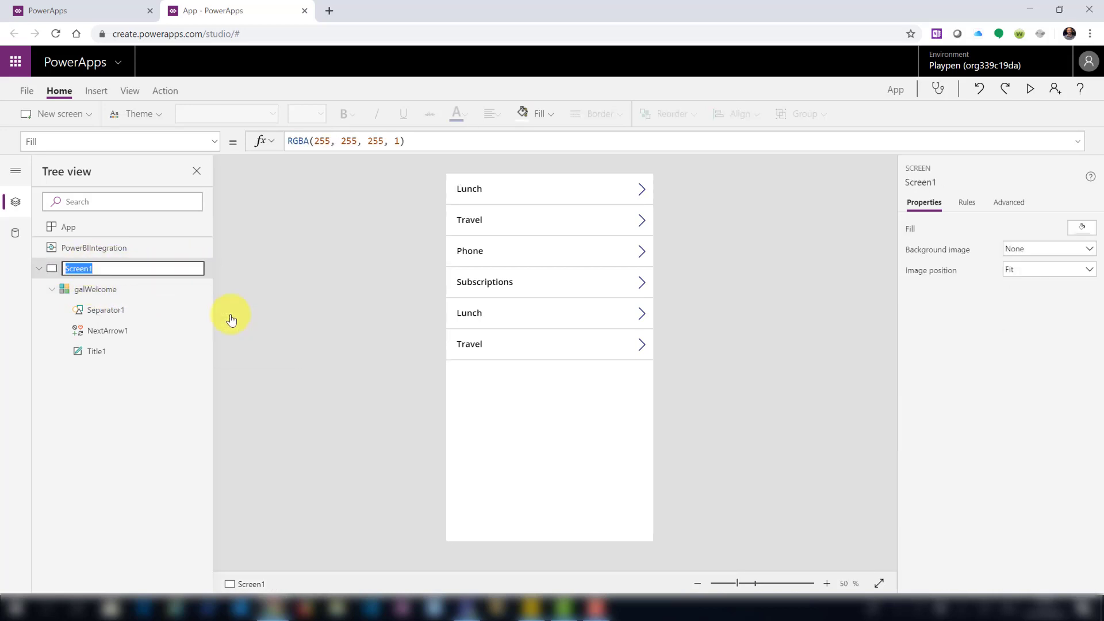
pyautogui.write('Wec')
pyautogui.write('comeScreen')
pyautogui.press('Return')
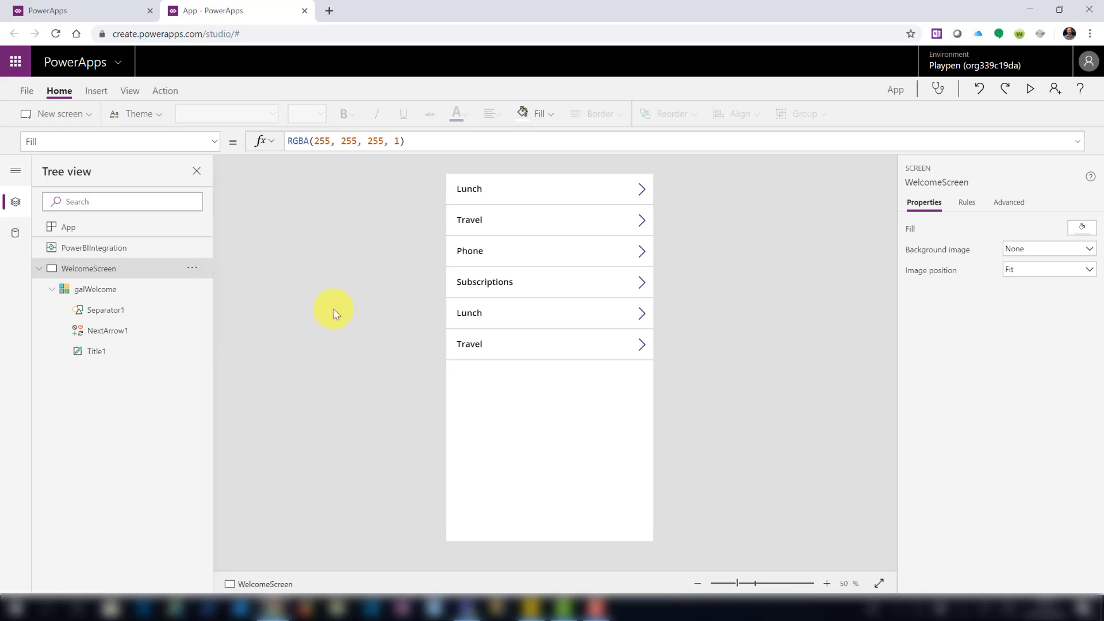
# Lower the upper edge of the galWelcome gallery to a Y position of about 90 and set its TemplatePadding to 5
pyautogui.click(553, 376)
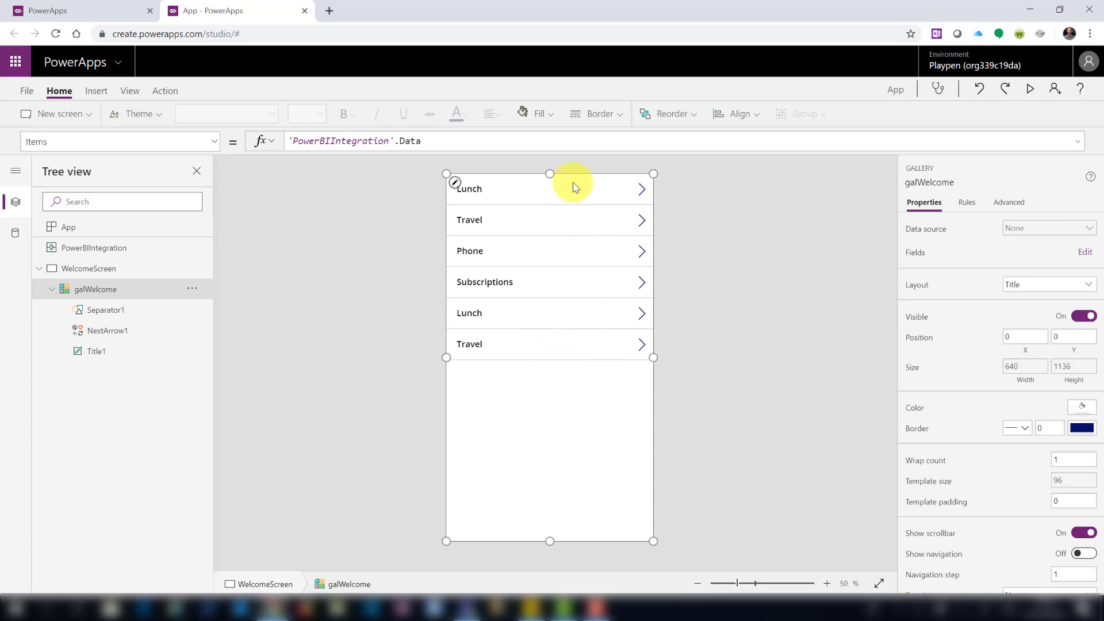
pyautogui.moveTo(548, 174); pyautogui.dragTo(550, 203)
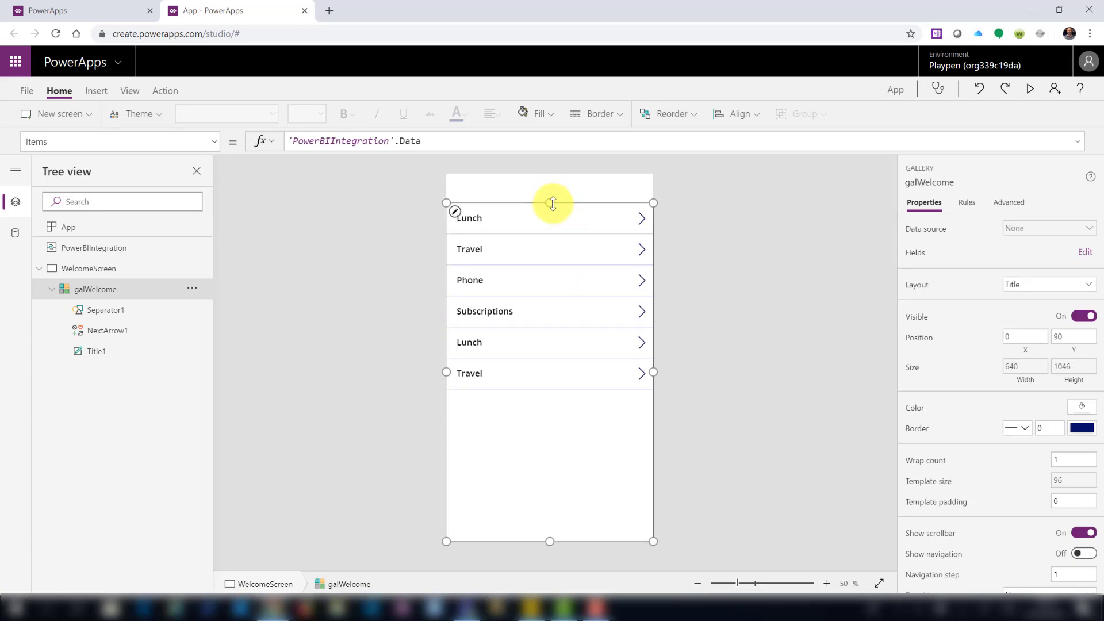
pyautogui.click(221, 145)
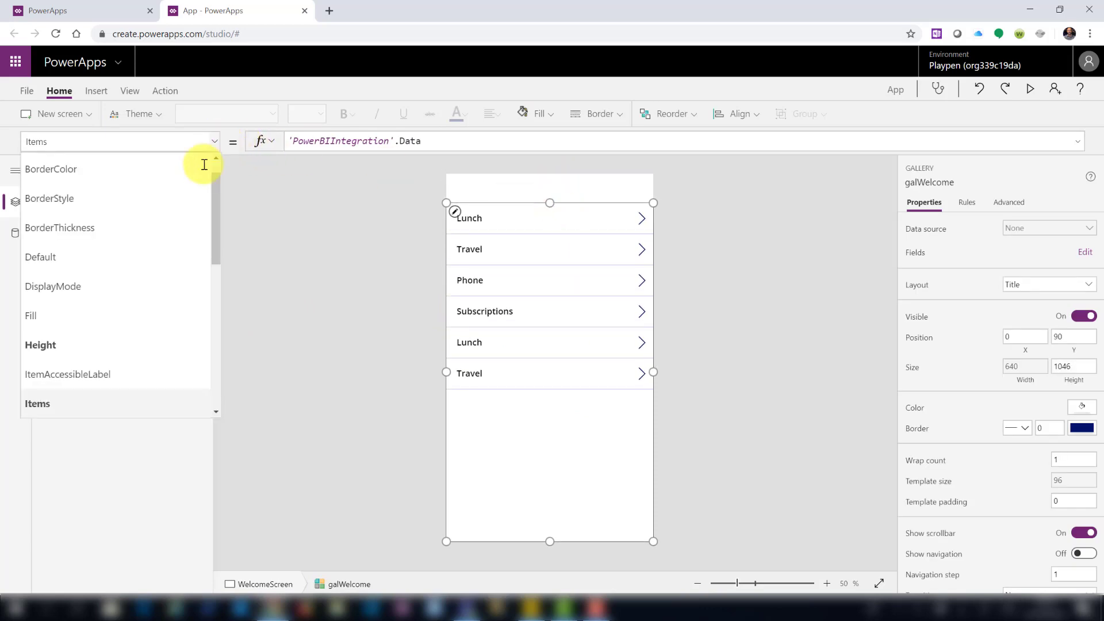
pyautogui.scroll(-10, 128, 339)
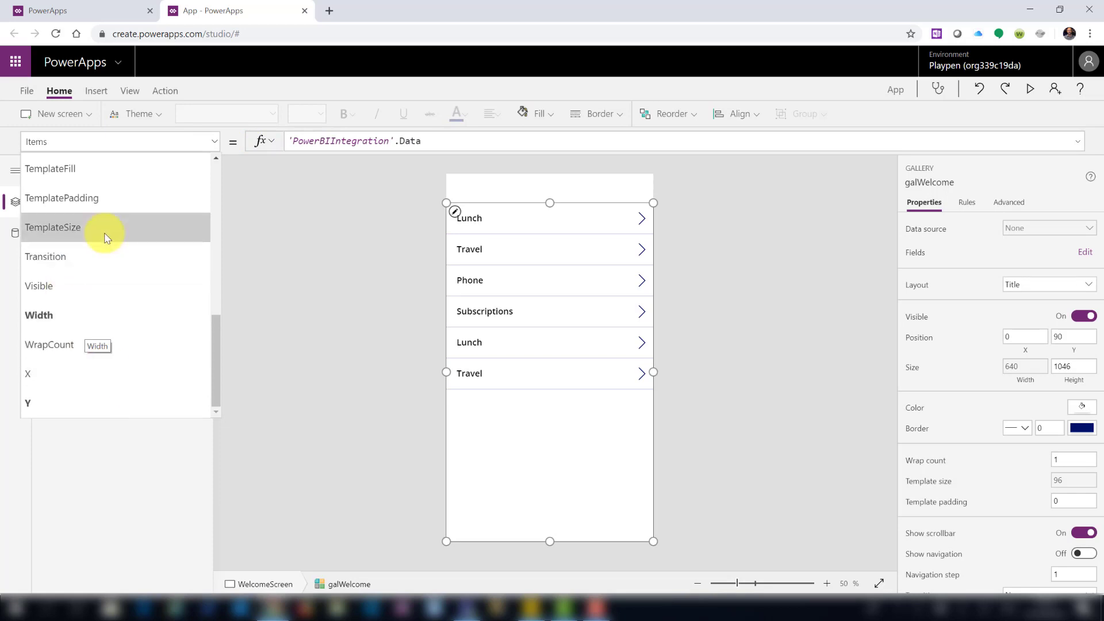
pyautogui.click(94, 199)
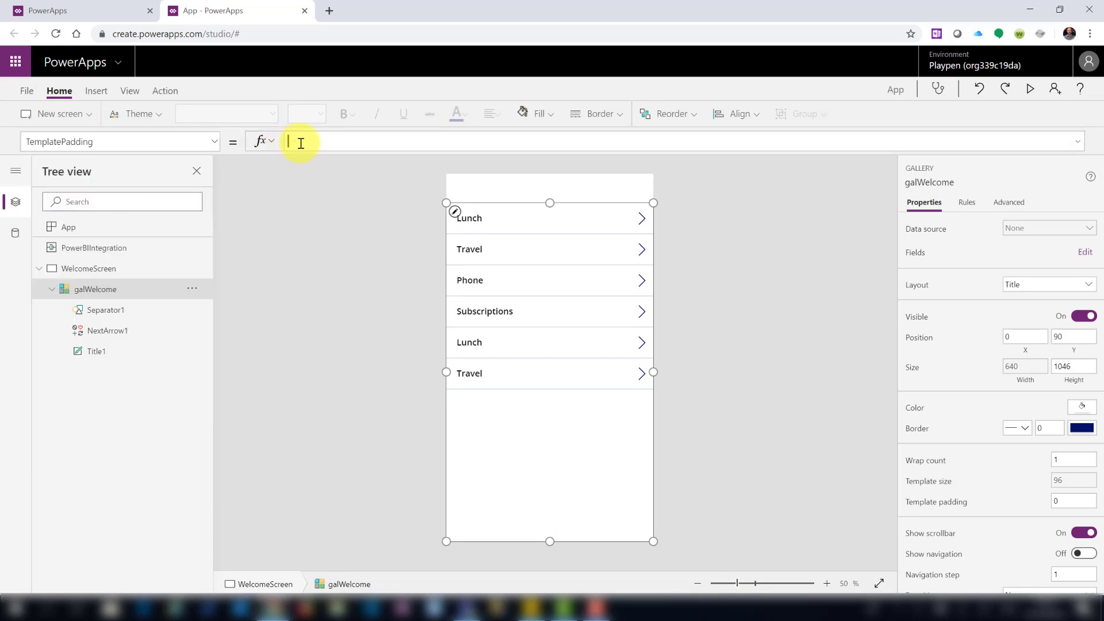
pyautogui.write('5')
# Set the galWelcome gallery's TemplateFill to LightGray and delete its Separator1 line
pyautogui.click(215, 142)
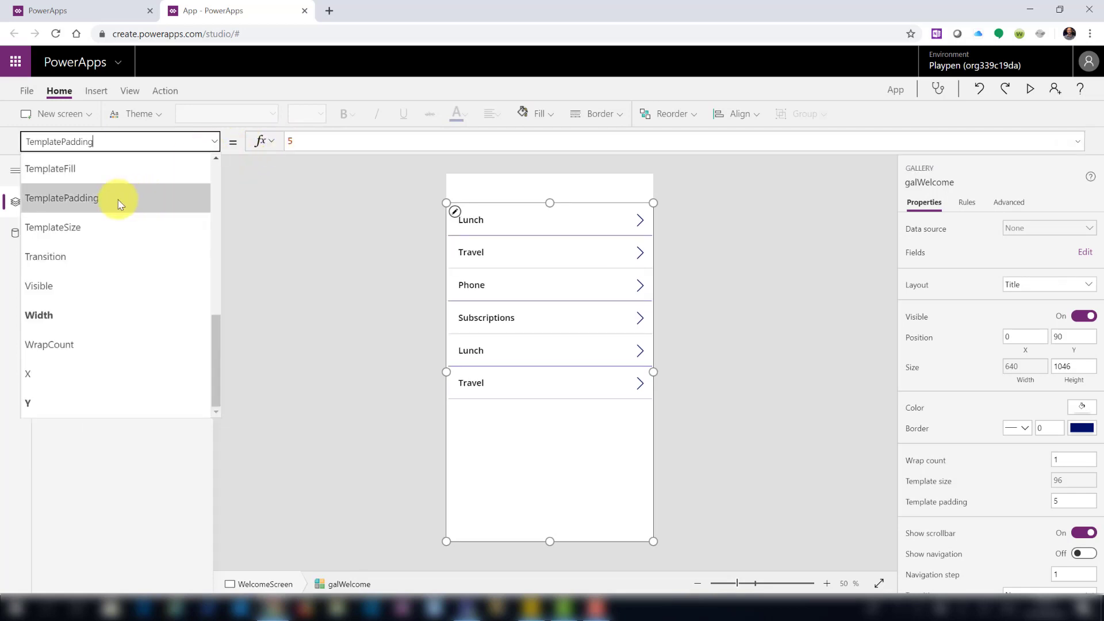
pyautogui.click(119, 170)
pyautogui.moveTo(395, 139); pyautogui.dragTo(250, 125)
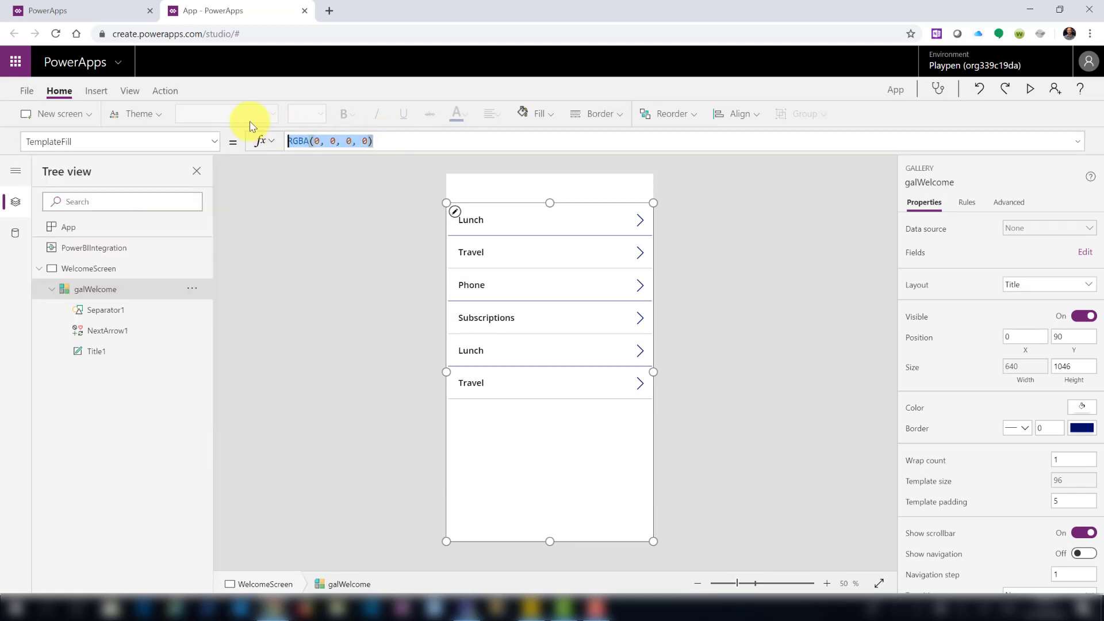
pyautogui.write('light')
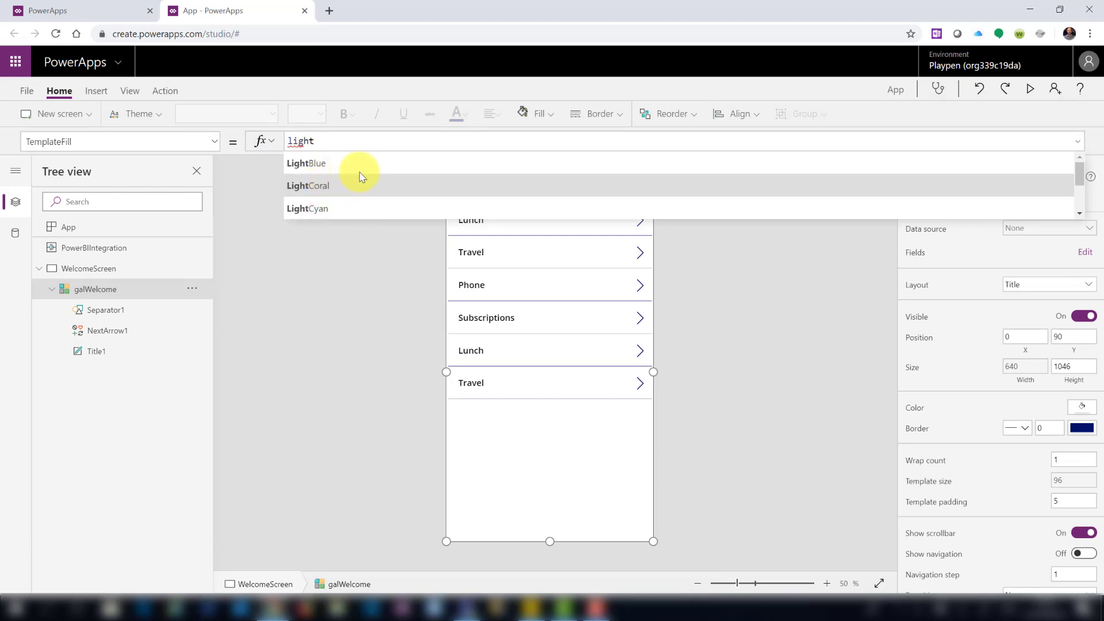
pyautogui.write('g')
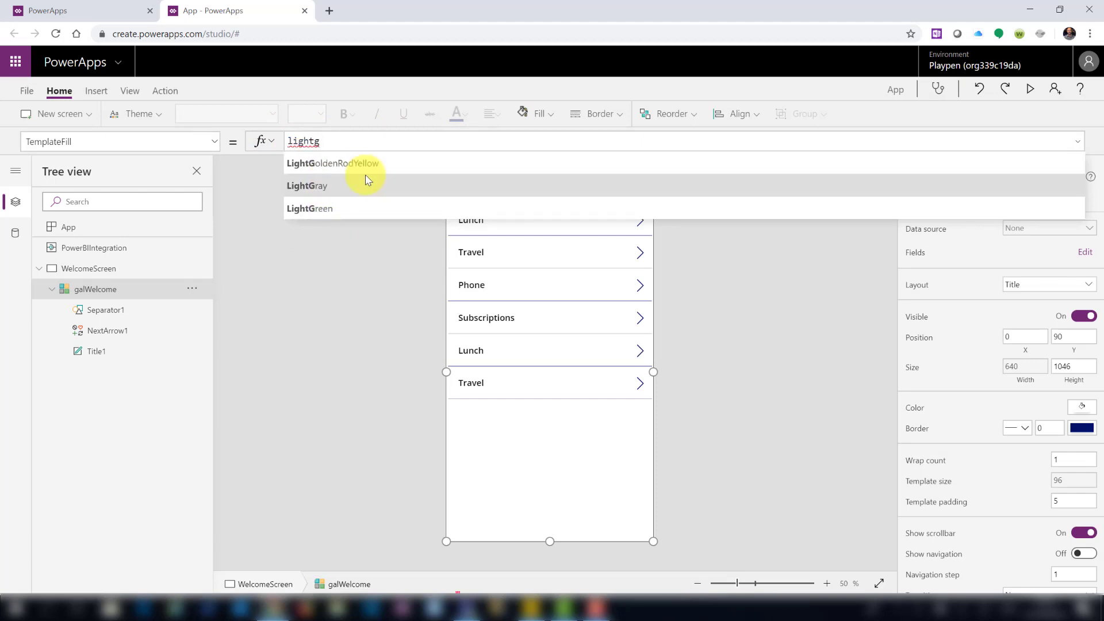
pyautogui.click(332, 185)
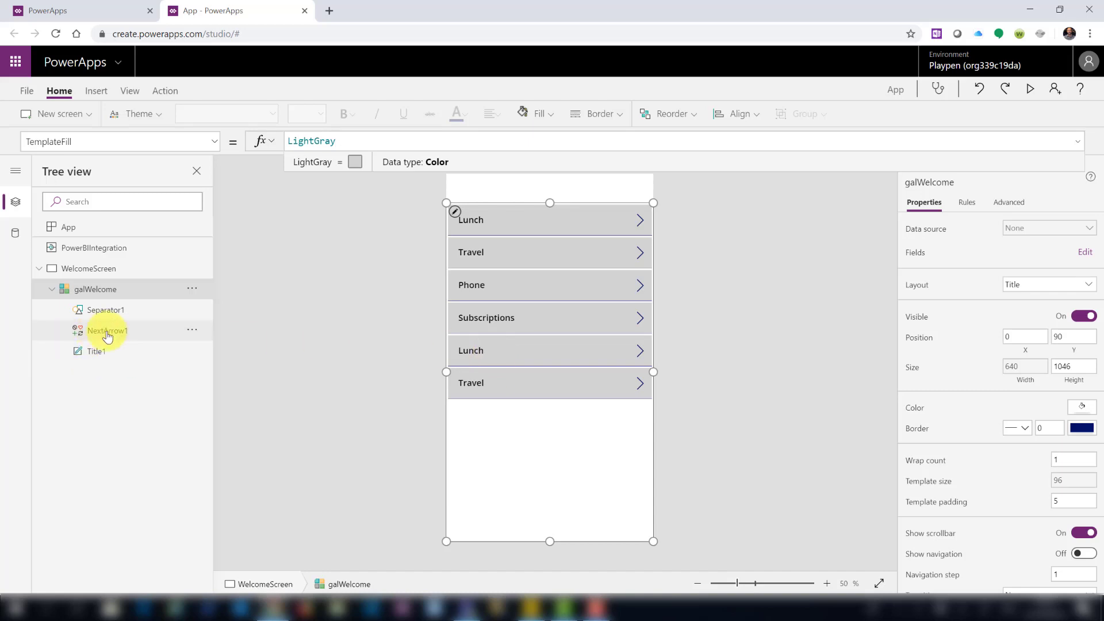
pyautogui.click(125, 314)
pyautogui.press('Delete')
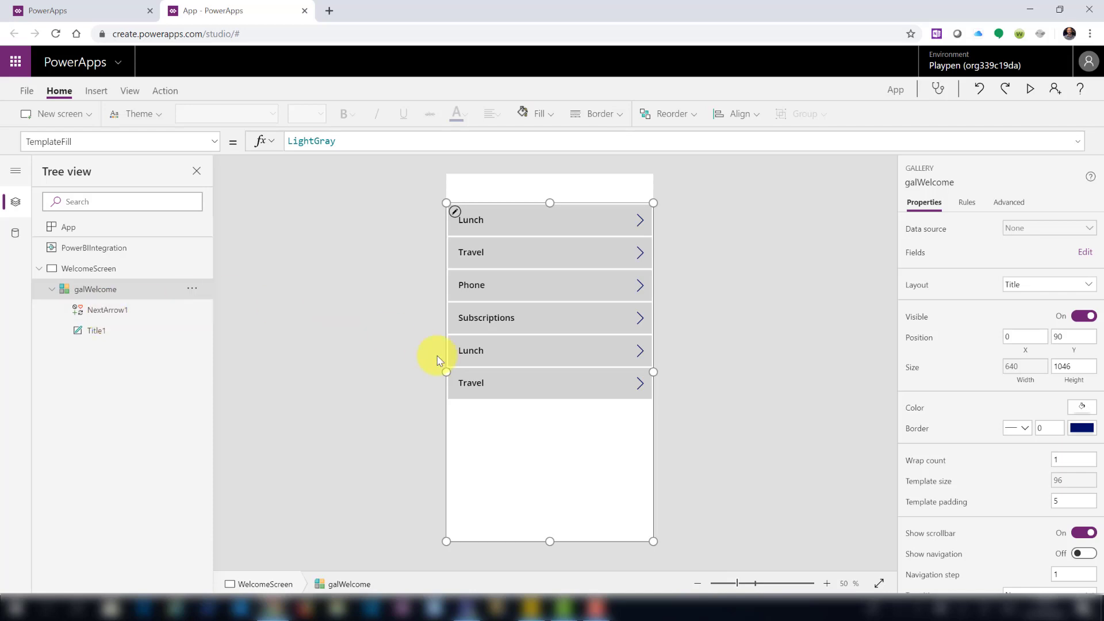
# Set the Visible property of the gallery's NextArrow1 icon to ThisItem.IsSelected
pyautogui.click(638, 222)
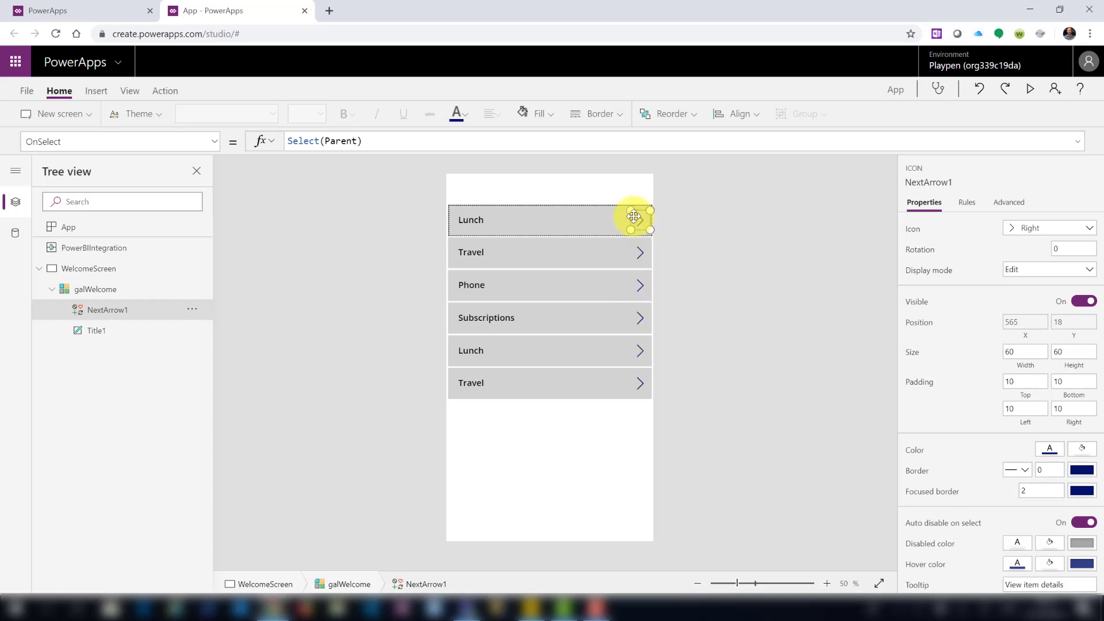
pyautogui.click(214, 141)
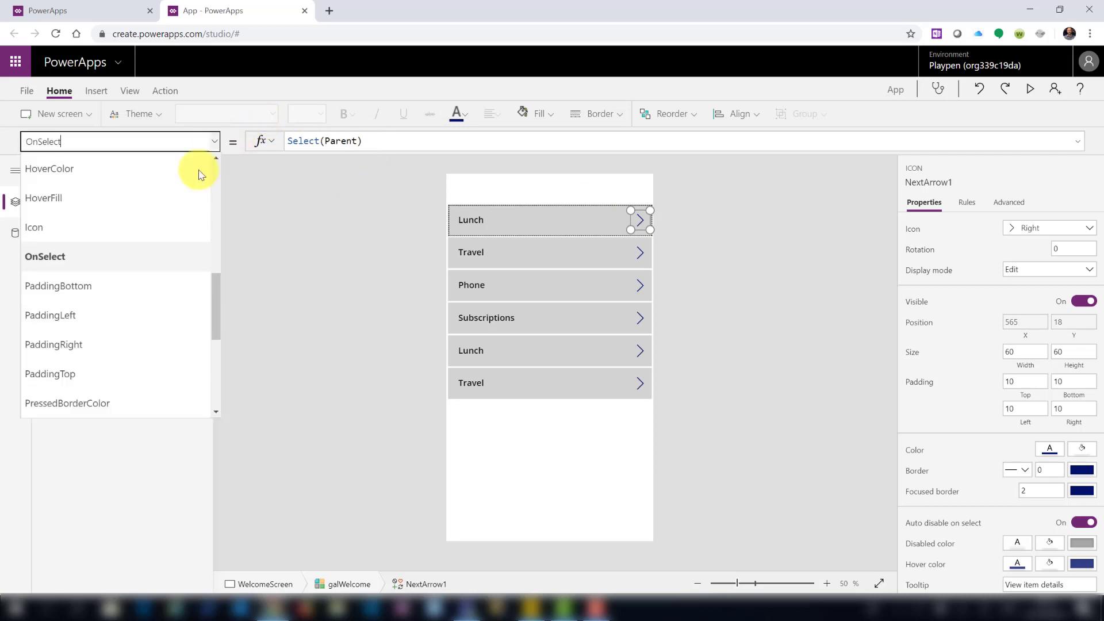
pyautogui.scroll(-5, 160, 266)
pyautogui.click(81, 303)
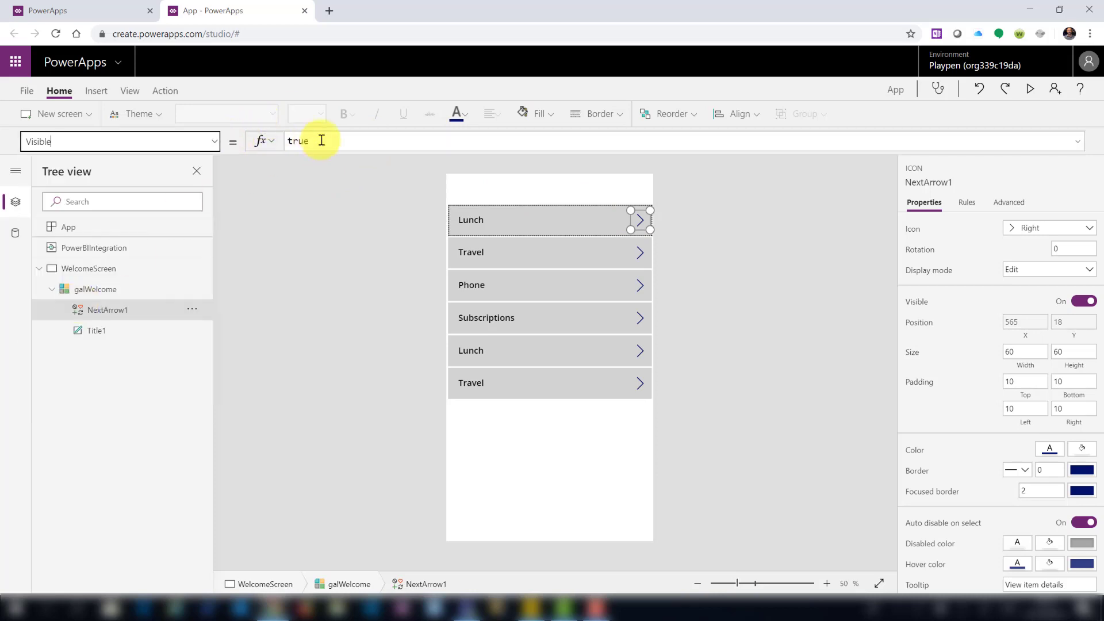
pyautogui.click(323, 140)
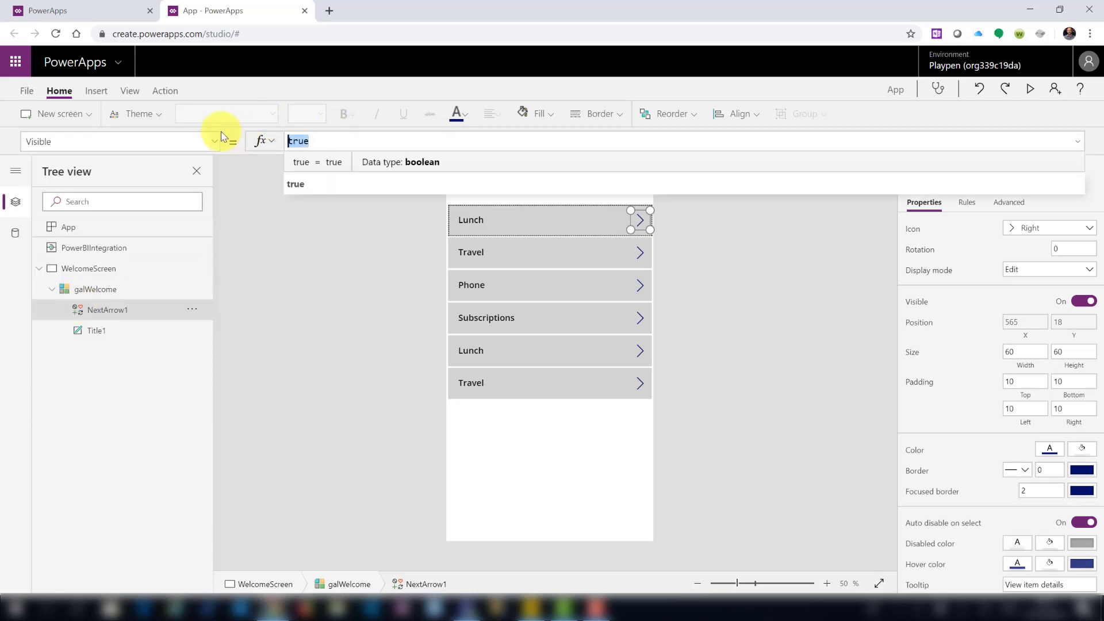
pyautogui.write('This')
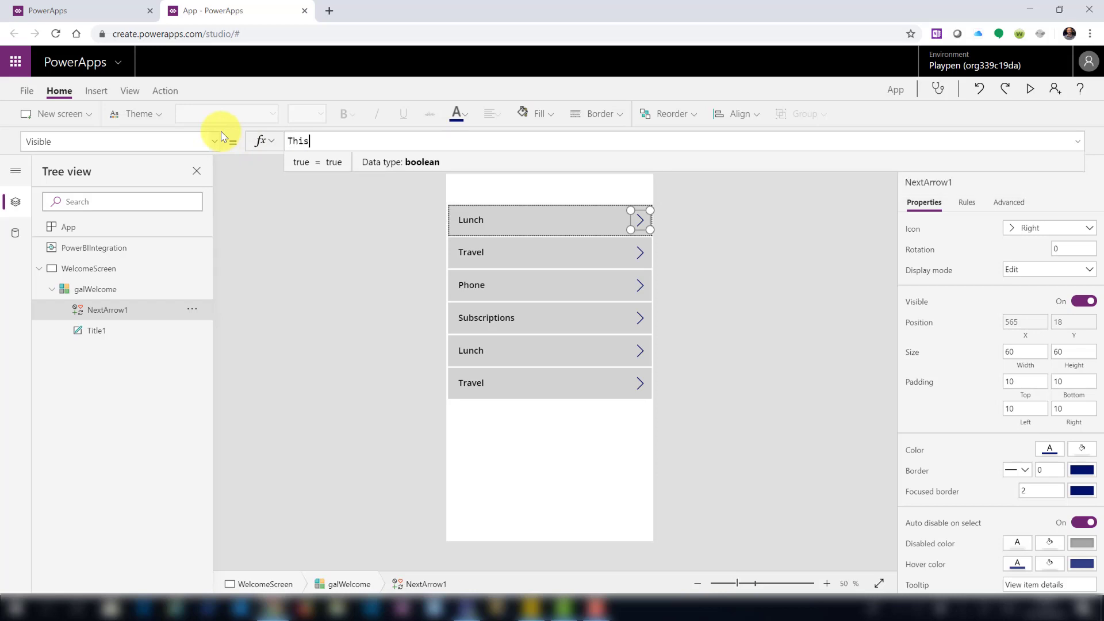
pyautogui.write('Item.IsSelected')
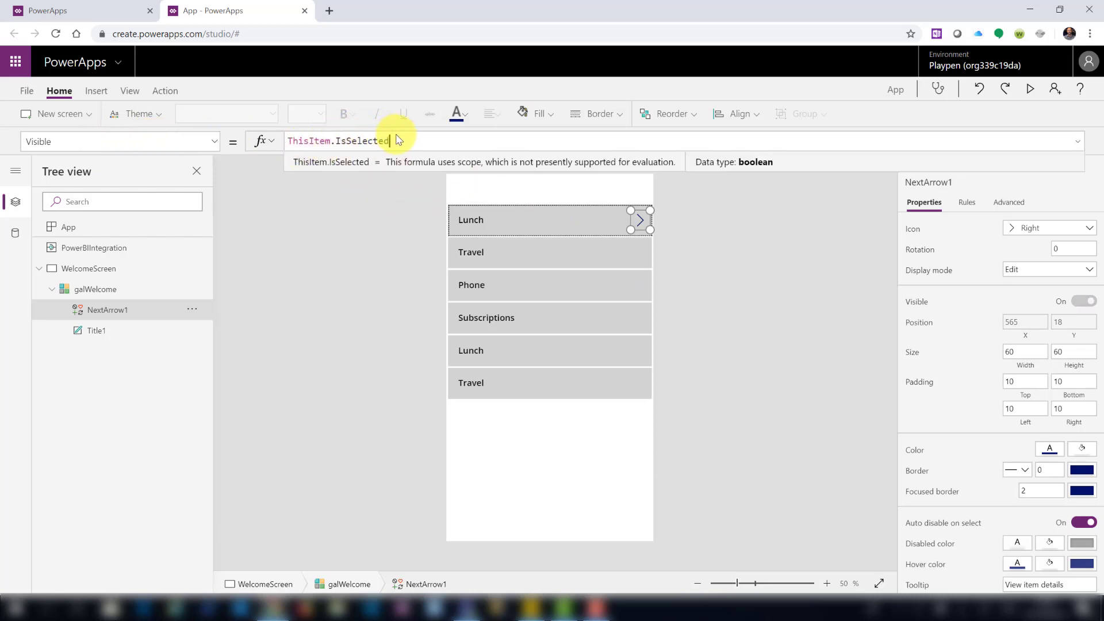
# Preview the app, select different gallery rows to test the arrow icon, and return to editing
pyautogui.click(1030, 89)
pyautogui.click(646, 176)
pyautogui.click(616, 216)
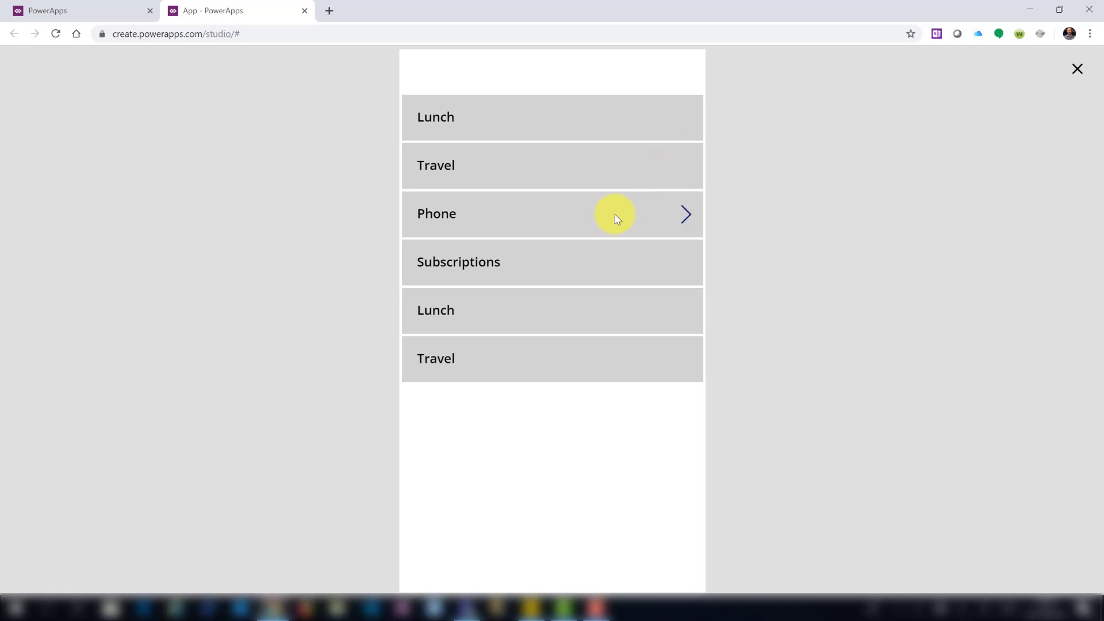
pyautogui.click(642, 121)
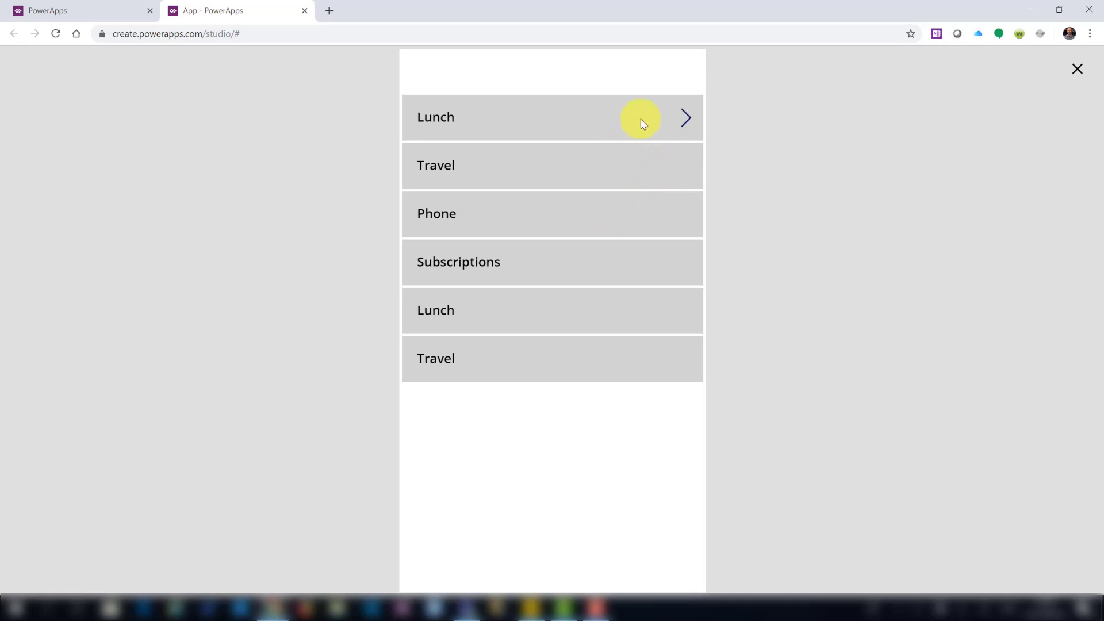
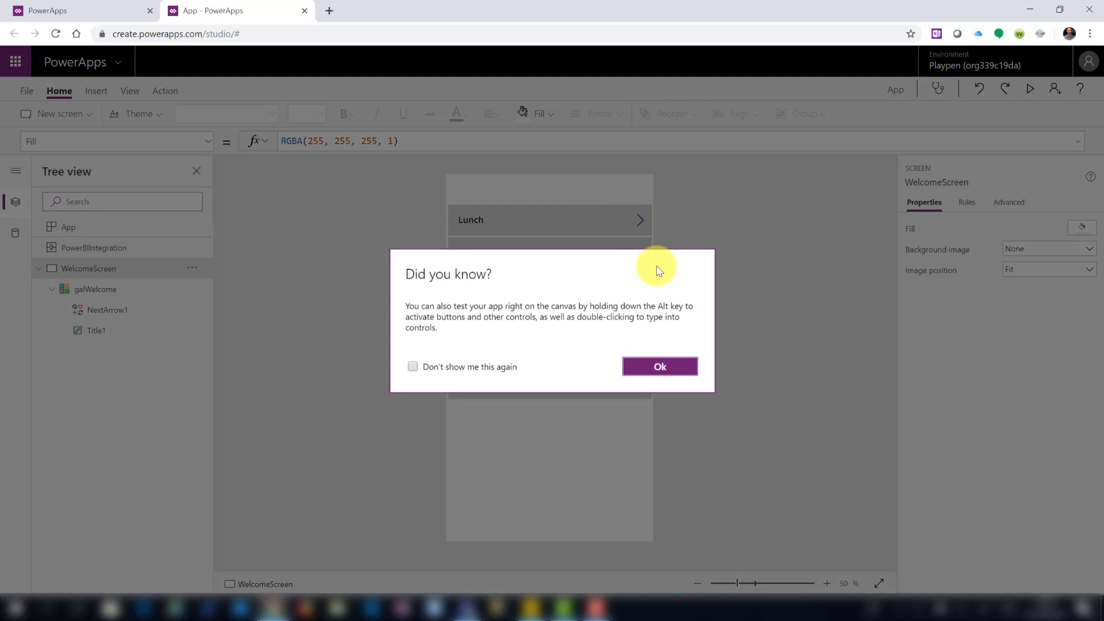
pyautogui.click(646, 371)
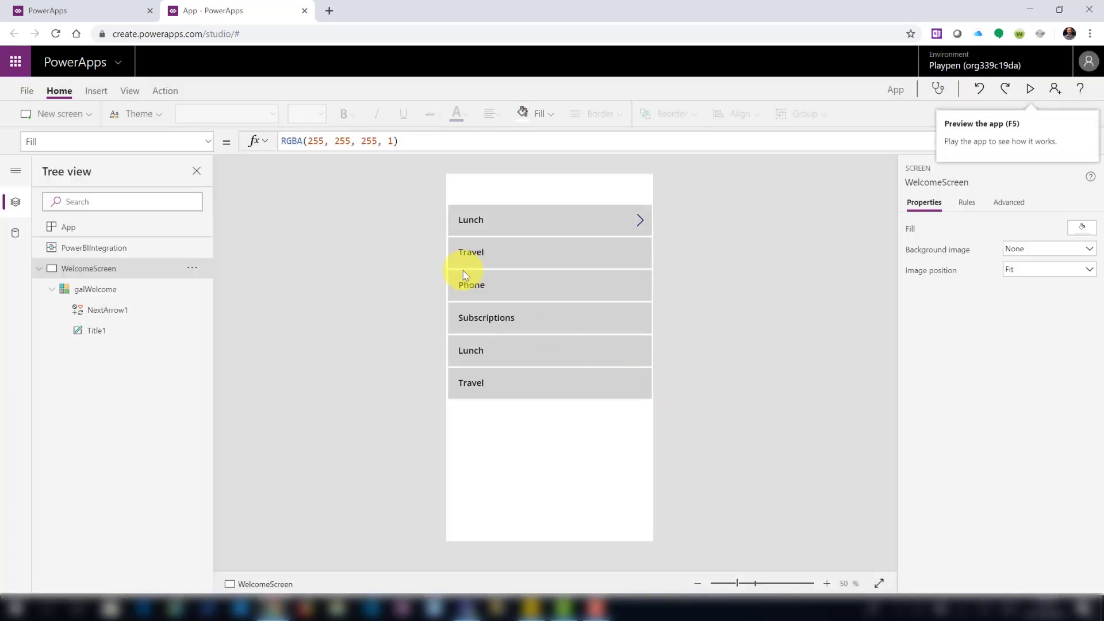
# Move the Title1 label to X 0, Y 0 in the gallery row and add a second label below it at X 0, Y 36
pyautogui.click(484, 218)
pyautogui.moveTo(483, 213); pyautogui.dragTo(482, 207)
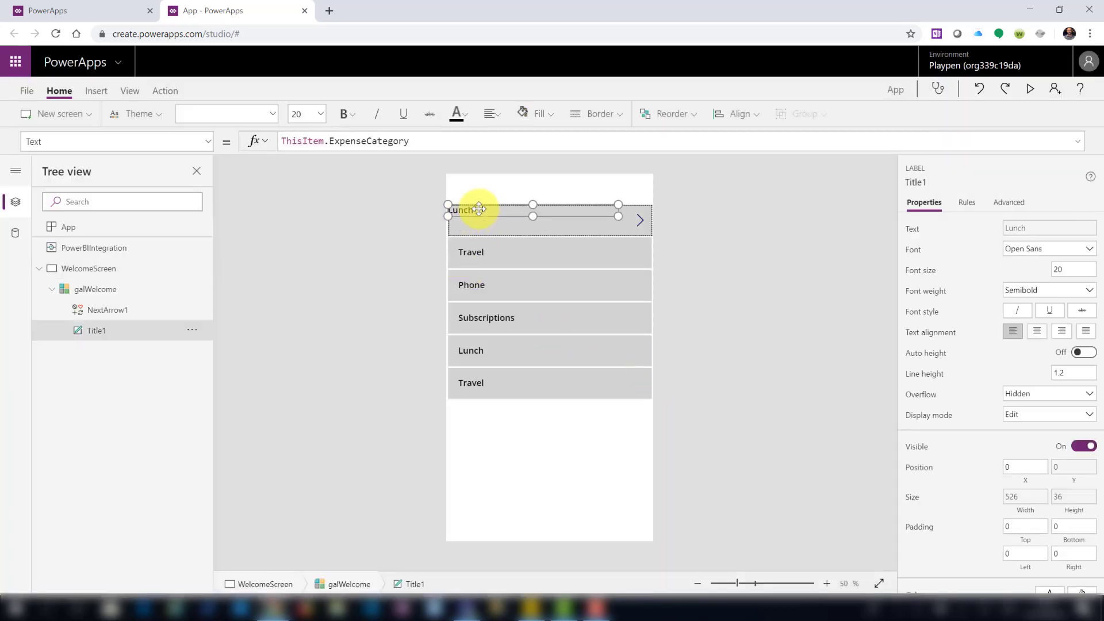
pyautogui.click(104, 93)
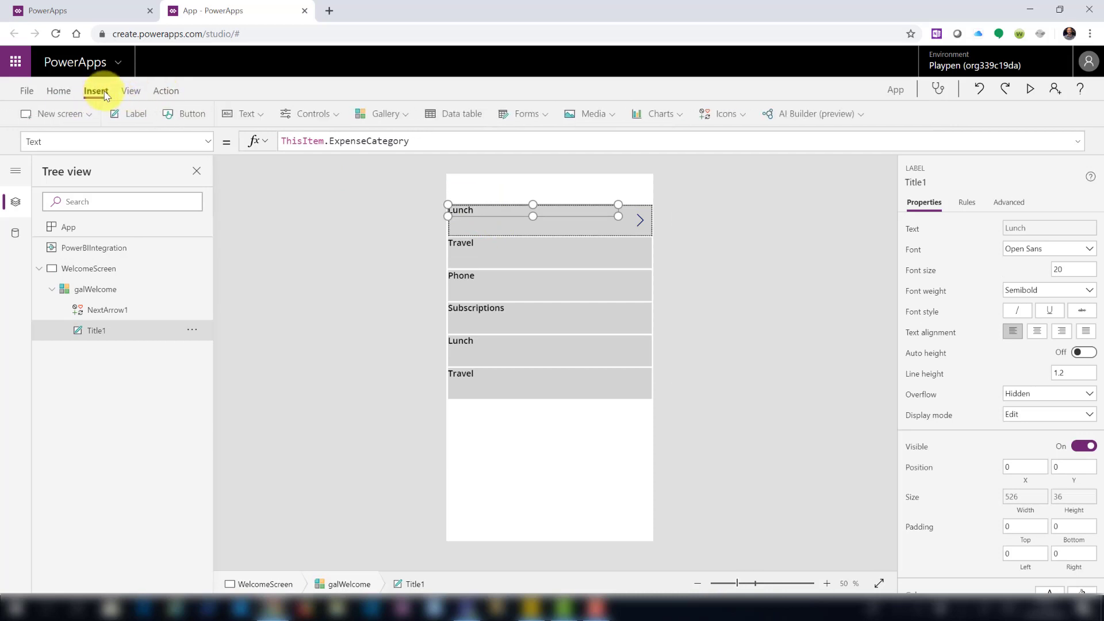
pyautogui.click(130, 117)
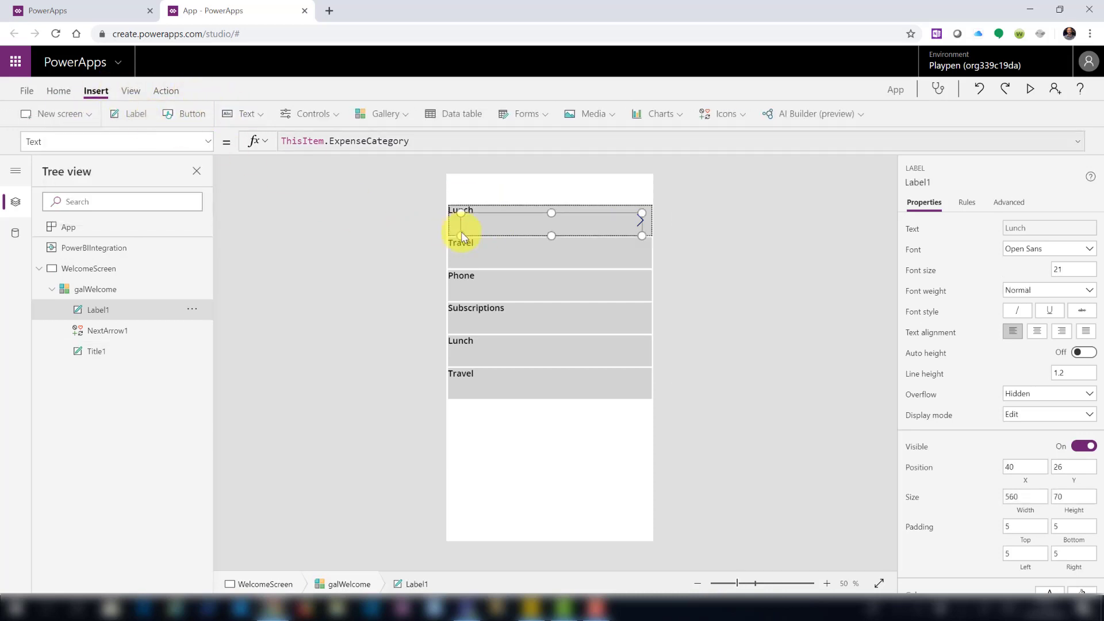
pyautogui.moveTo(537, 222)
pyautogui.mouseDown()
pyautogui.moveTo(506, 234)
pyautogui.moveTo(539, 218)
pyautogui.mouseUp()
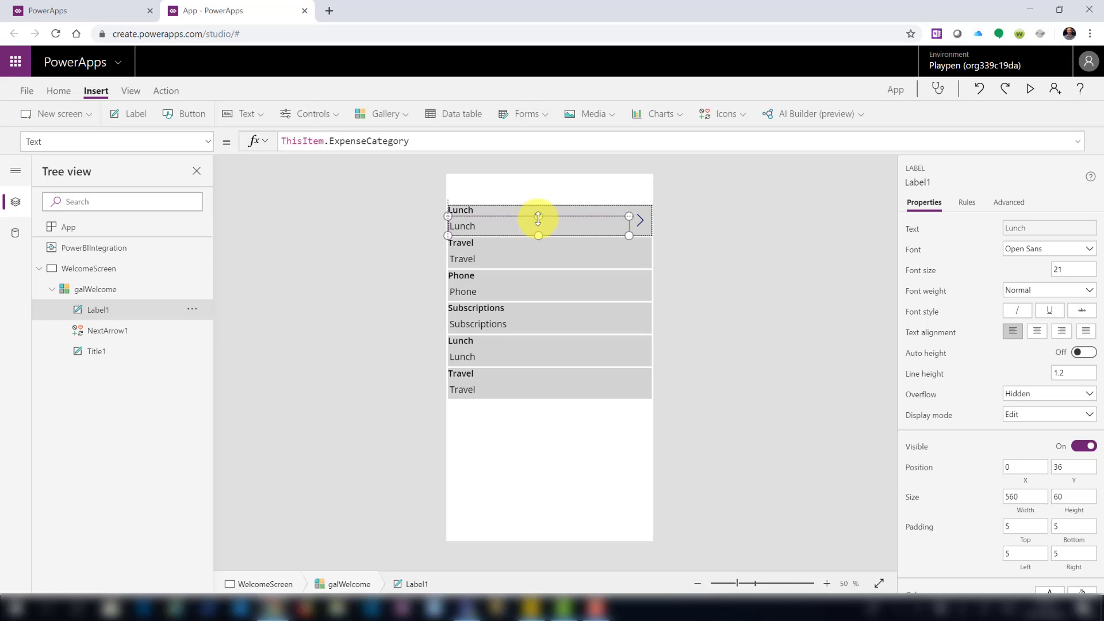
# Set the new label's text to ThisItem.ExpenseAmount and narrow it to a width of about 282 at X 122
pyautogui.moveTo(330, 141); pyautogui.dragTo(410, 141)
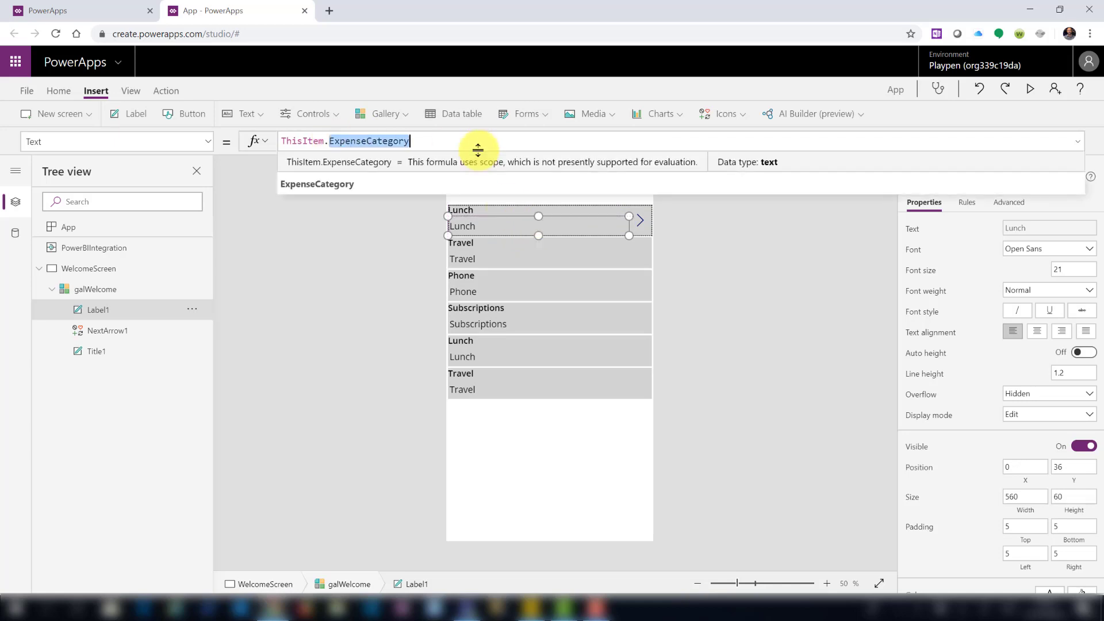
pyautogui.press('BackSpace')
pyautogui.press('BackSpace')
pyautogui.press('BackSpace')
pyautogui.write('m')
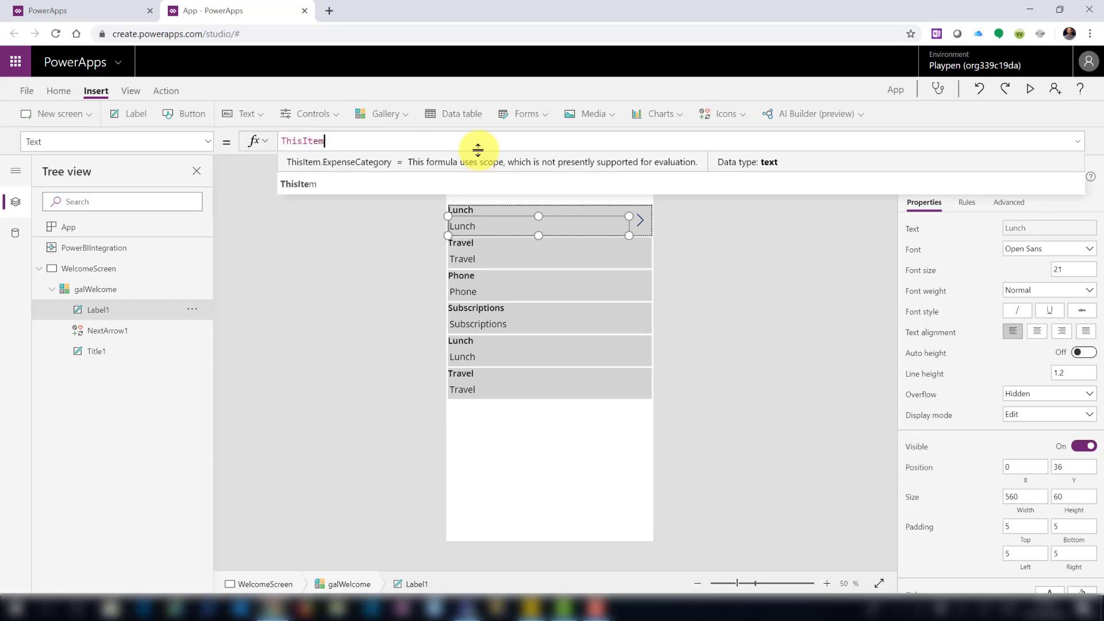
pyautogui.write('.')
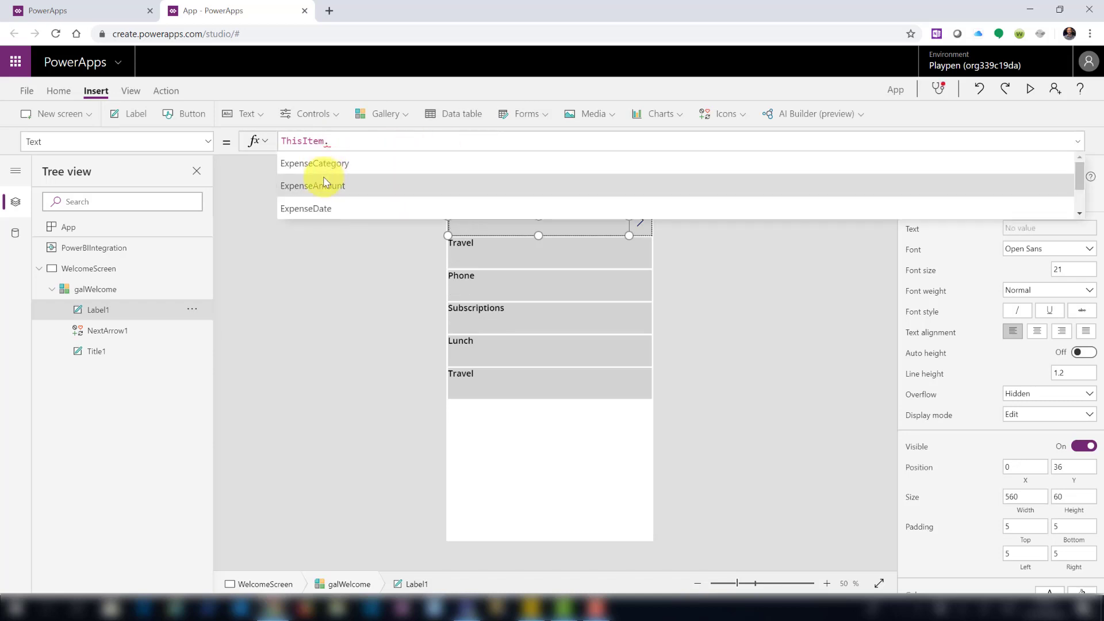
pyautogui.click(325, 184)
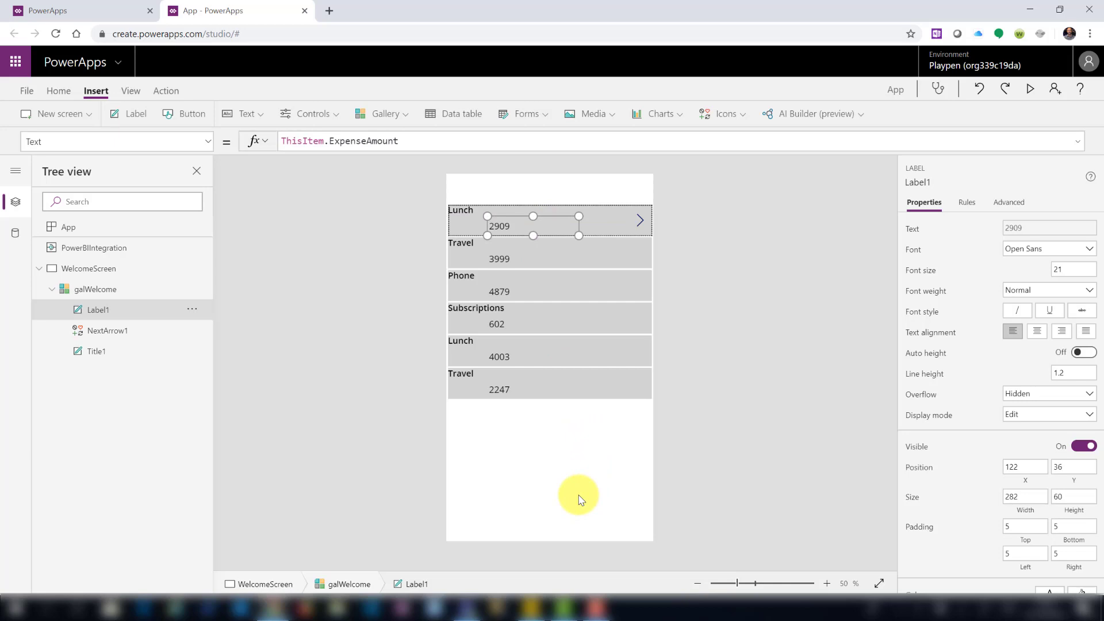
pyautogui.click(551, 456)
# Add a new screen from the Form template and rename it as EditScreen
pyautogui.click(75, 268)
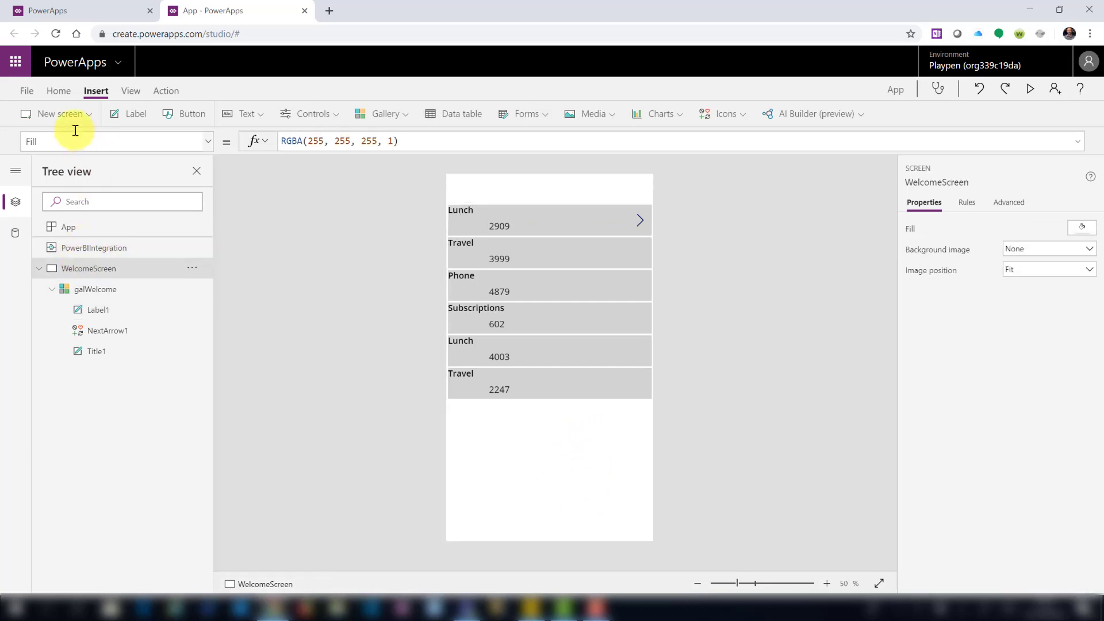
pyautogui.click(61, 114)
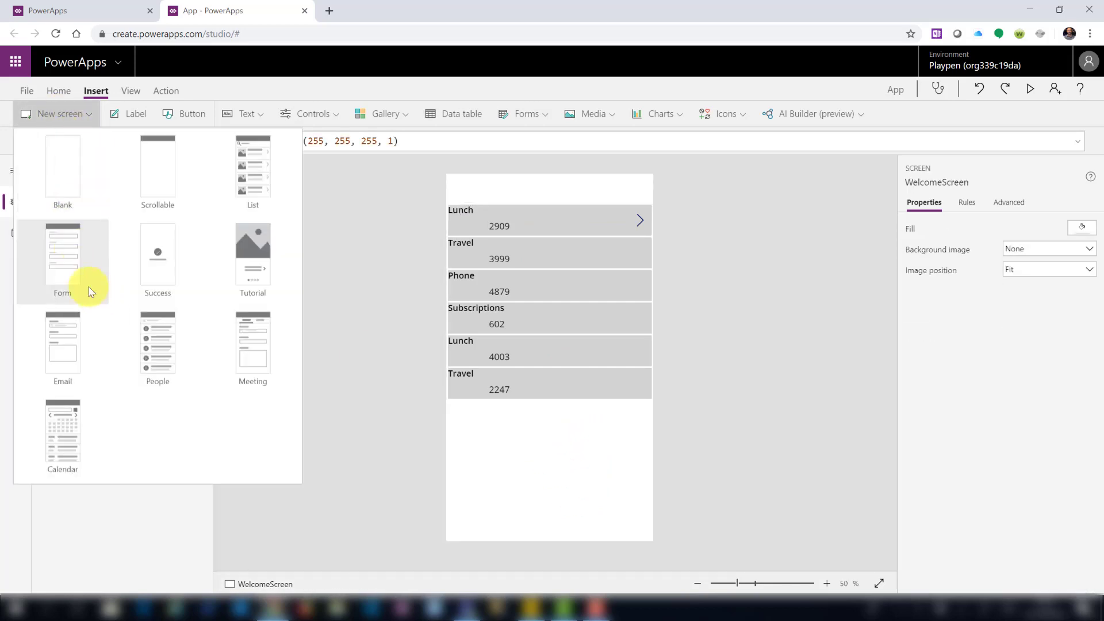
pyautogui.click(70, 266)
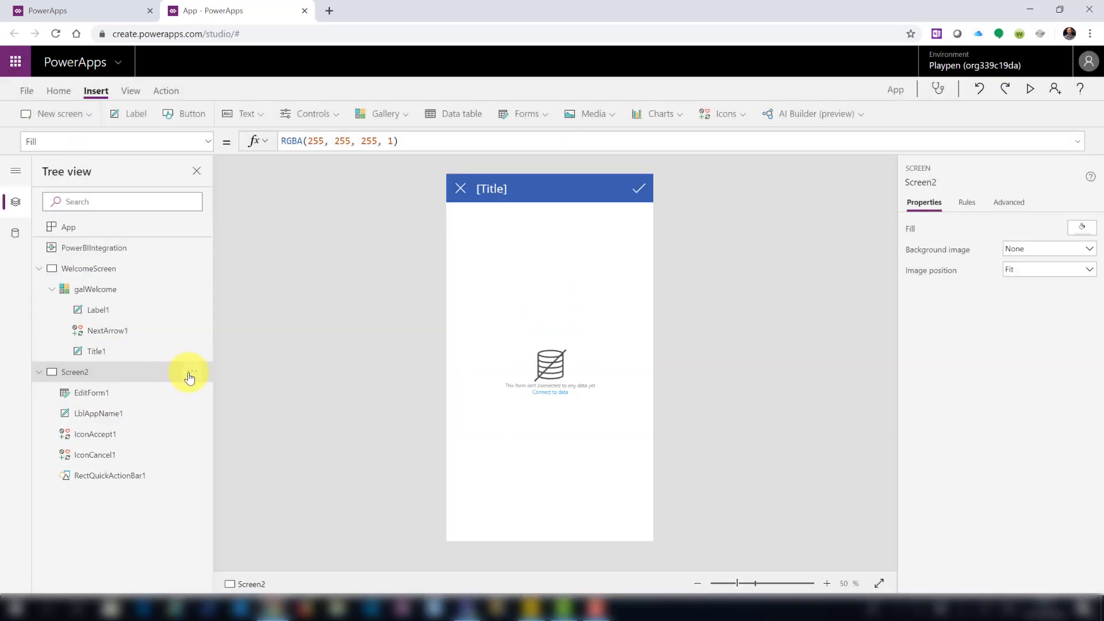
pyautogui.click(192, 372)
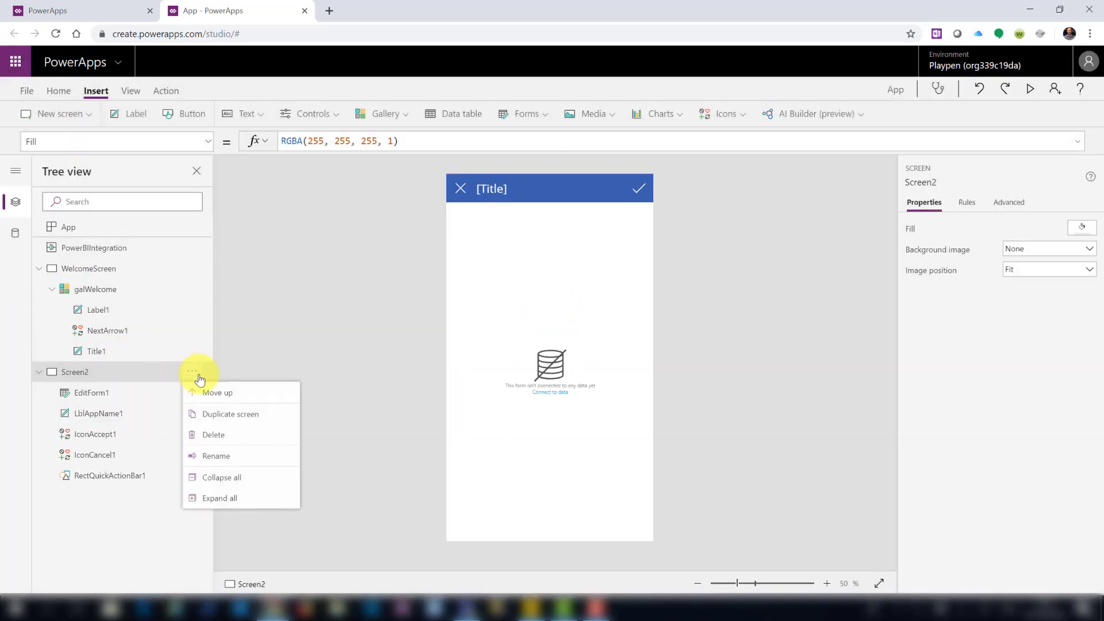
pyautogui.click(236, 455)
pyautogui.write('Edi')
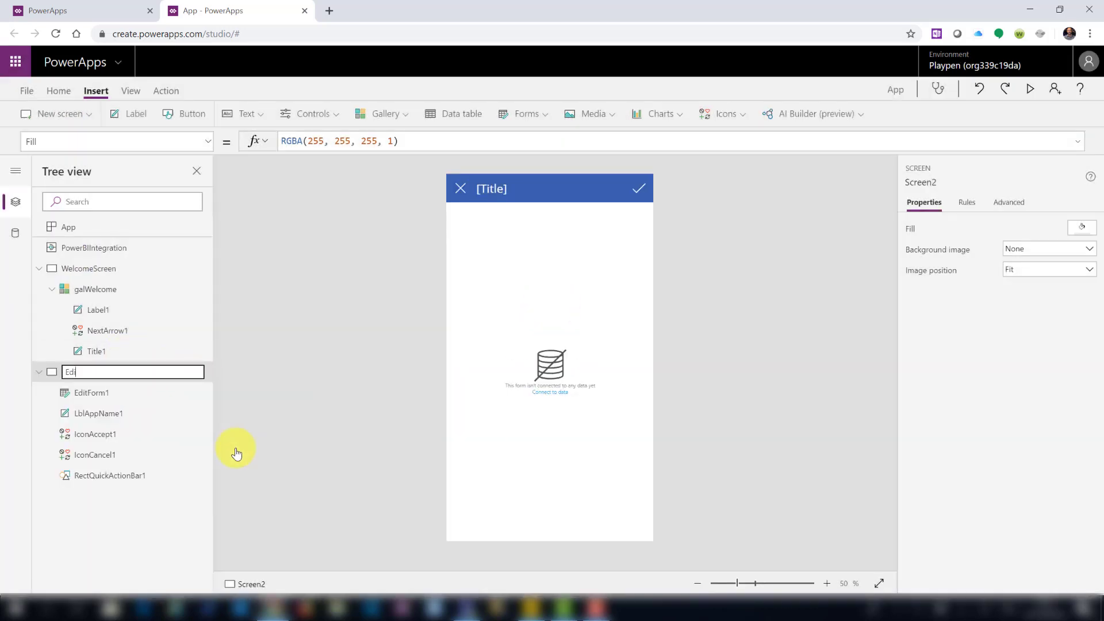
pyautogui.click(555, 312)
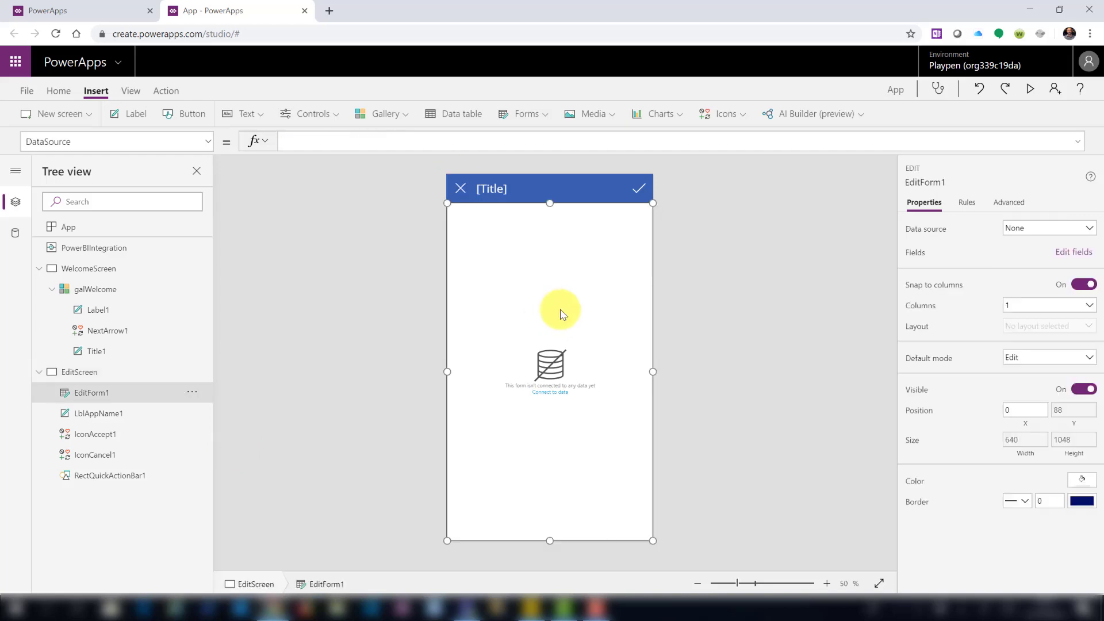
# Display the Items formula of the galWelcome gallery to check its data source
pyautogui.click(99, 292)
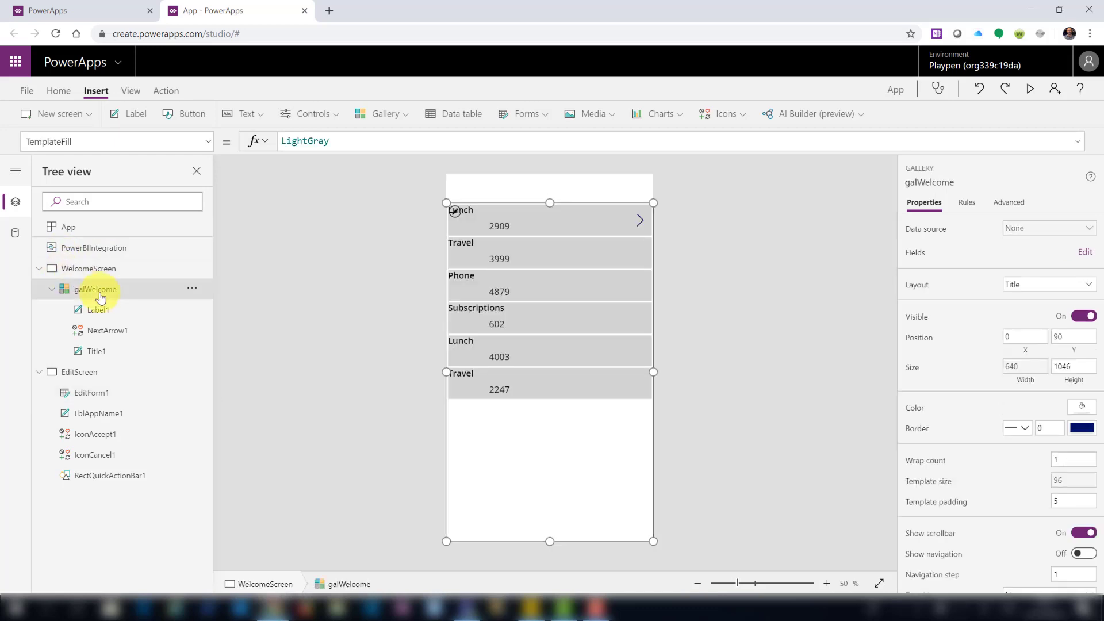
pyautogui.click(199, 142)
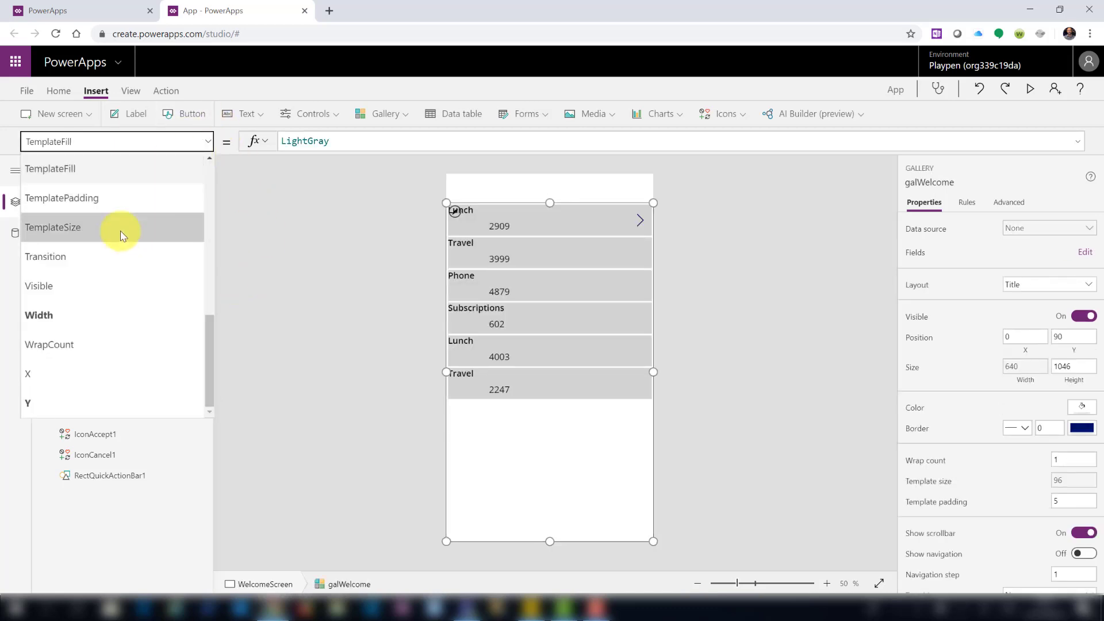
pyautogui.scroll(10, 120, 231)
pyautogui.click(92, 171)
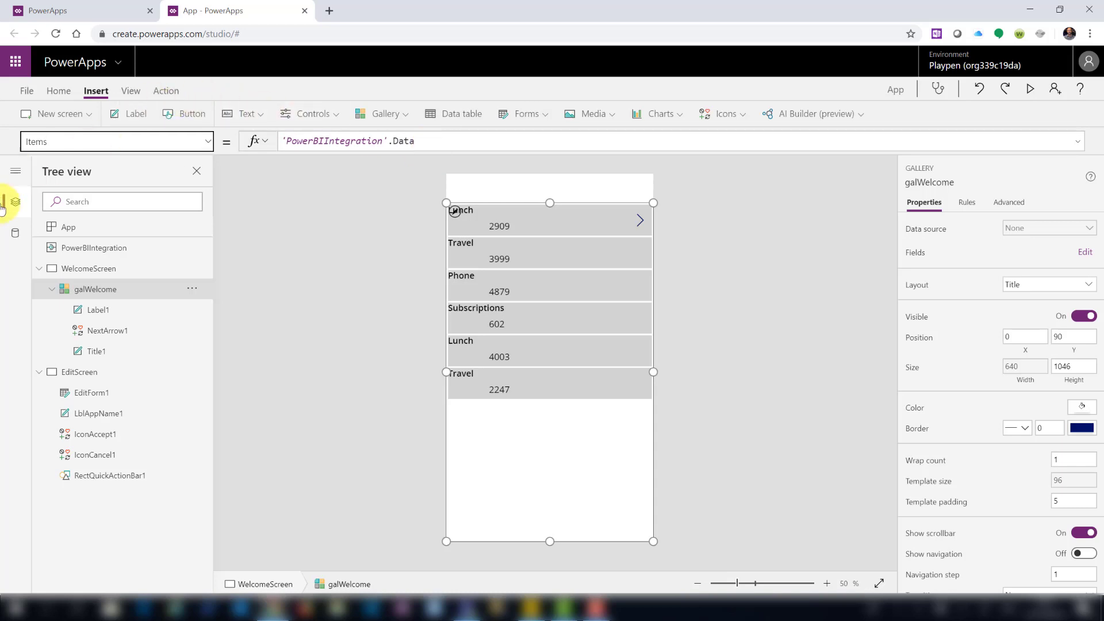
# Connect the app to the ExpenseClaim table through the SQL Server connector
pyautogui.click(8, 236)
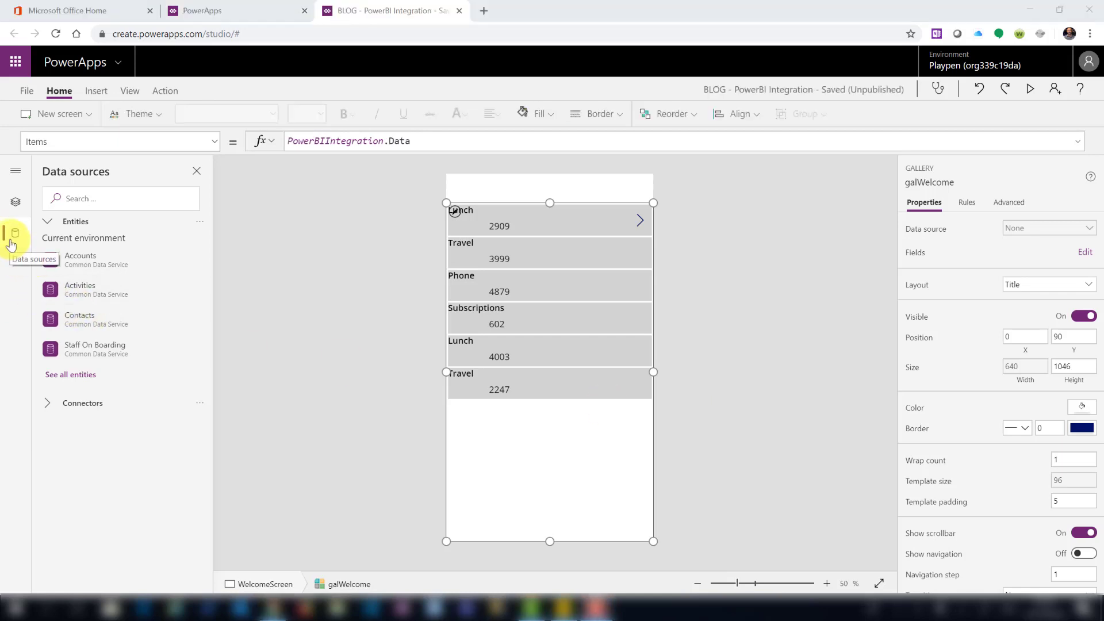
pyautogui.click(13, 235)
pyautogui.click(15, 233)
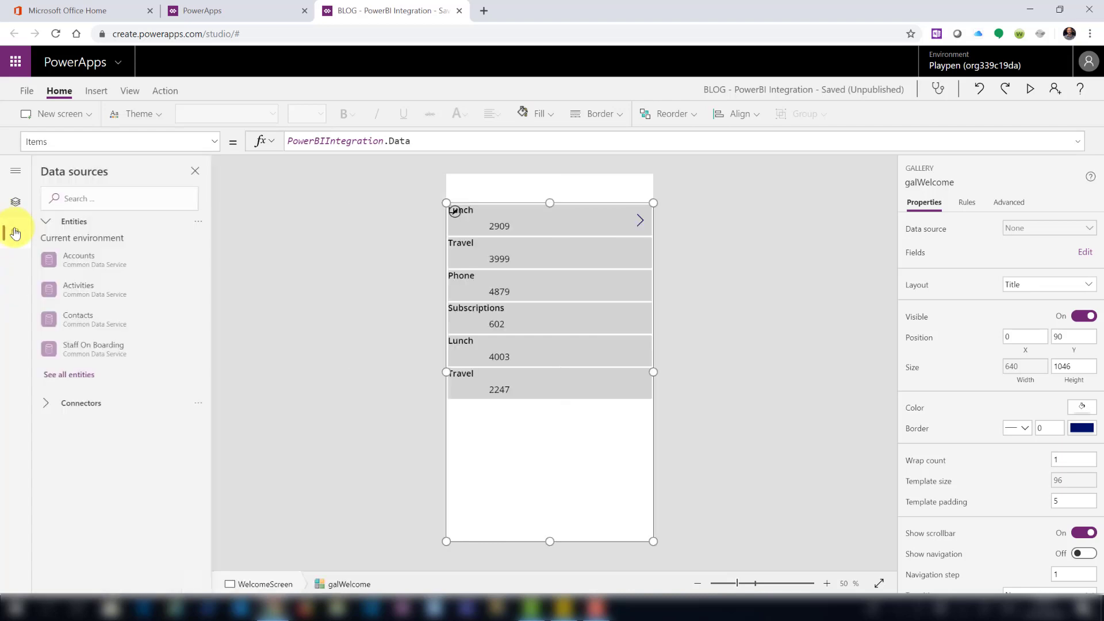
pyautogui.click(44, 404)
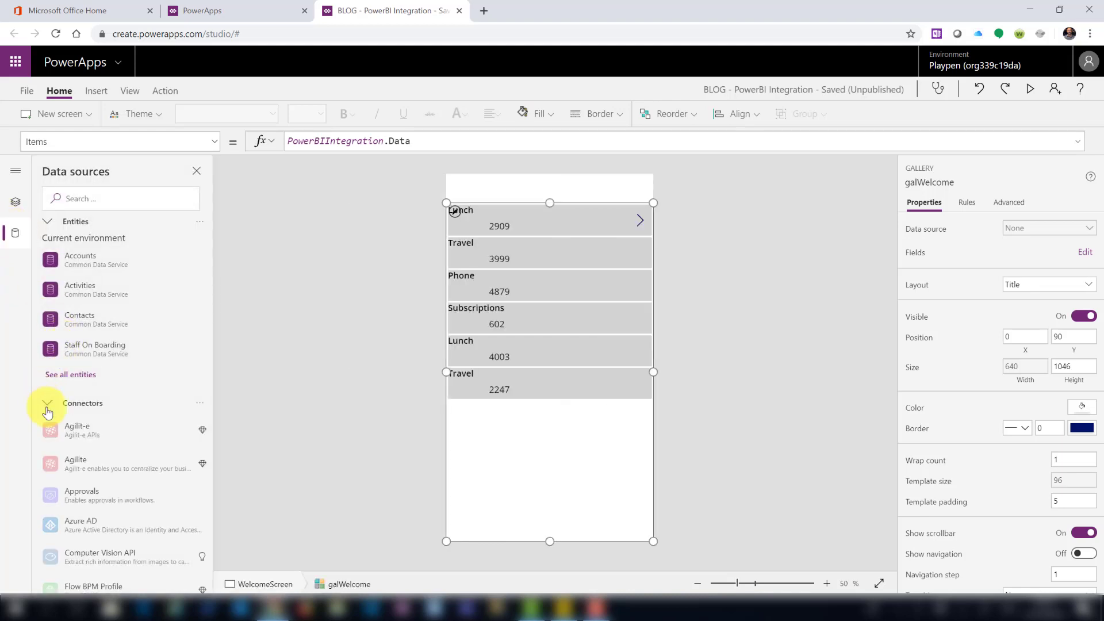
pyautogui.scroll(-10, 90, 464)
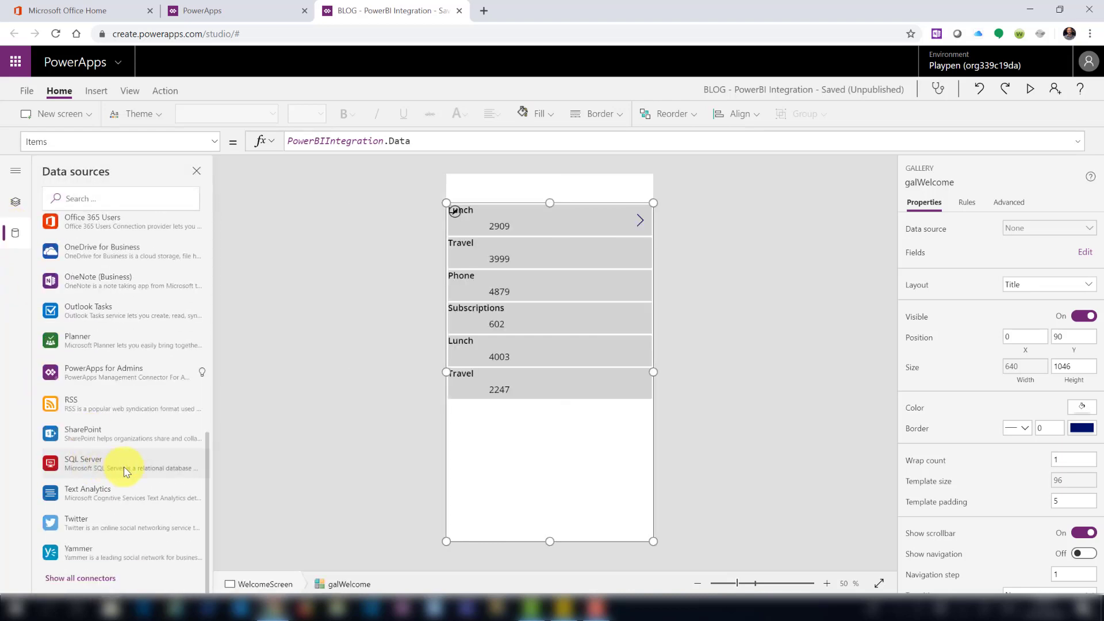
pyautogui.click(122, 467)
pyautogui.click(326, 418)
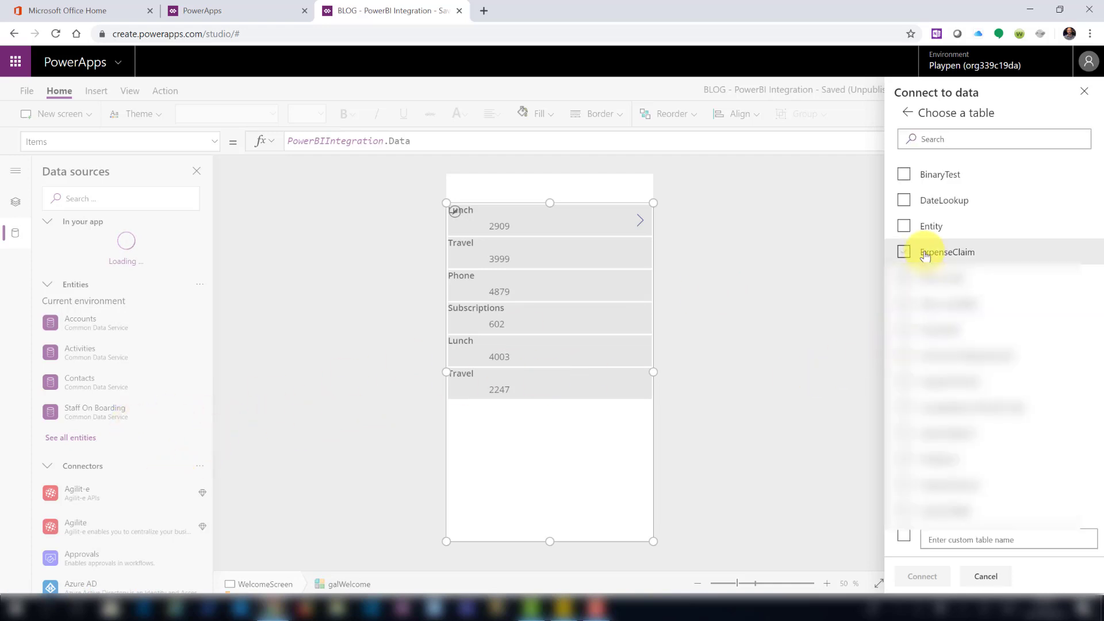
pyautogui.click(925, 255)
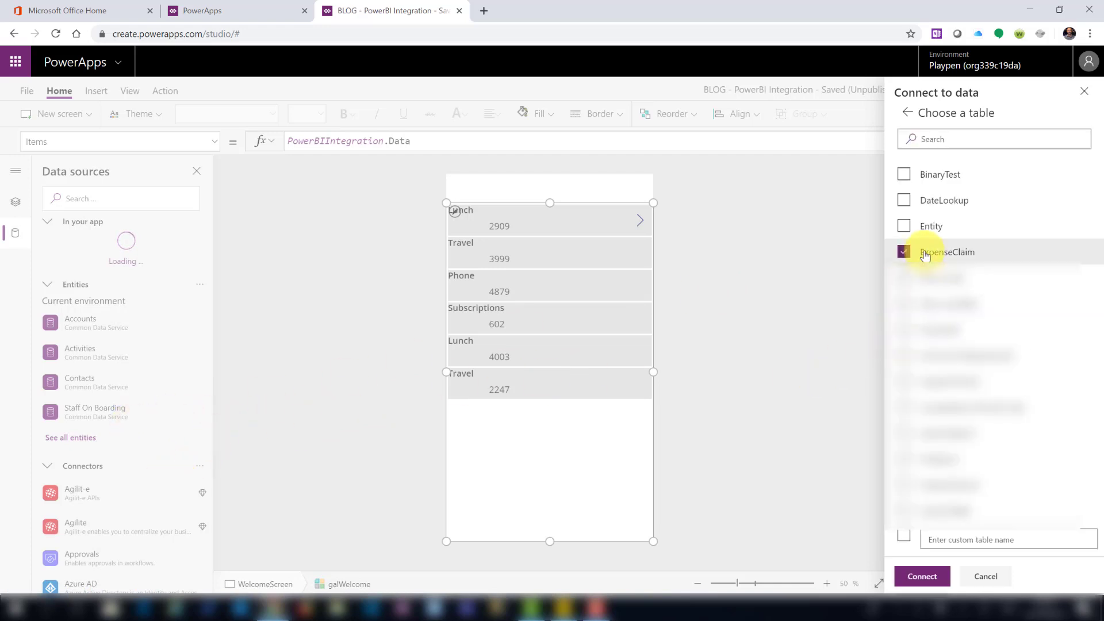
pyautogui.click(932, 576)
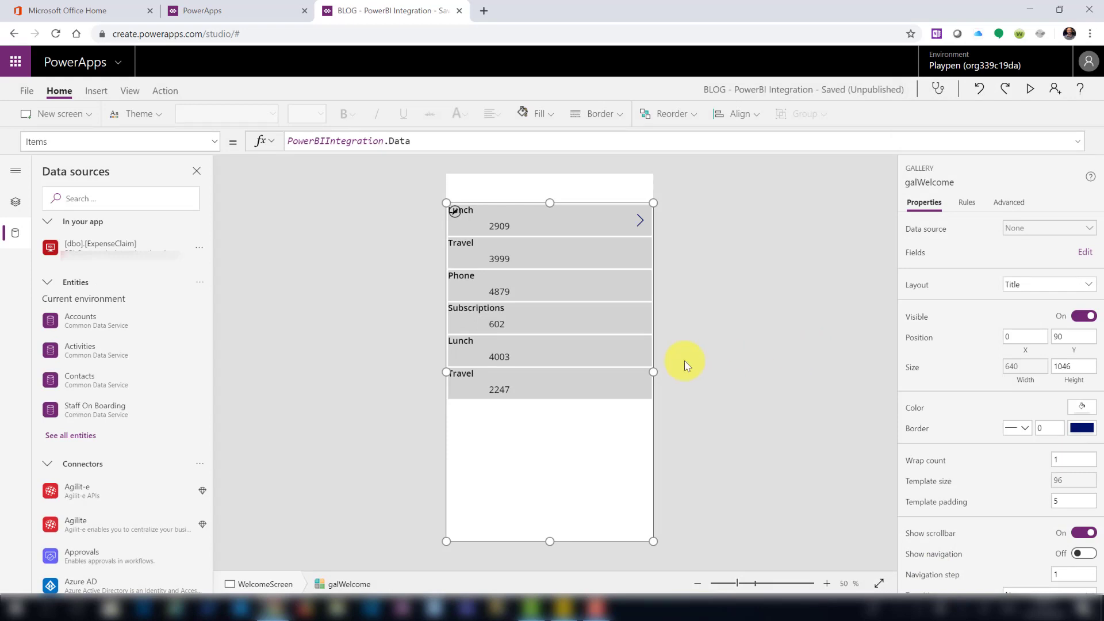
pyautogui.click(46, 463)
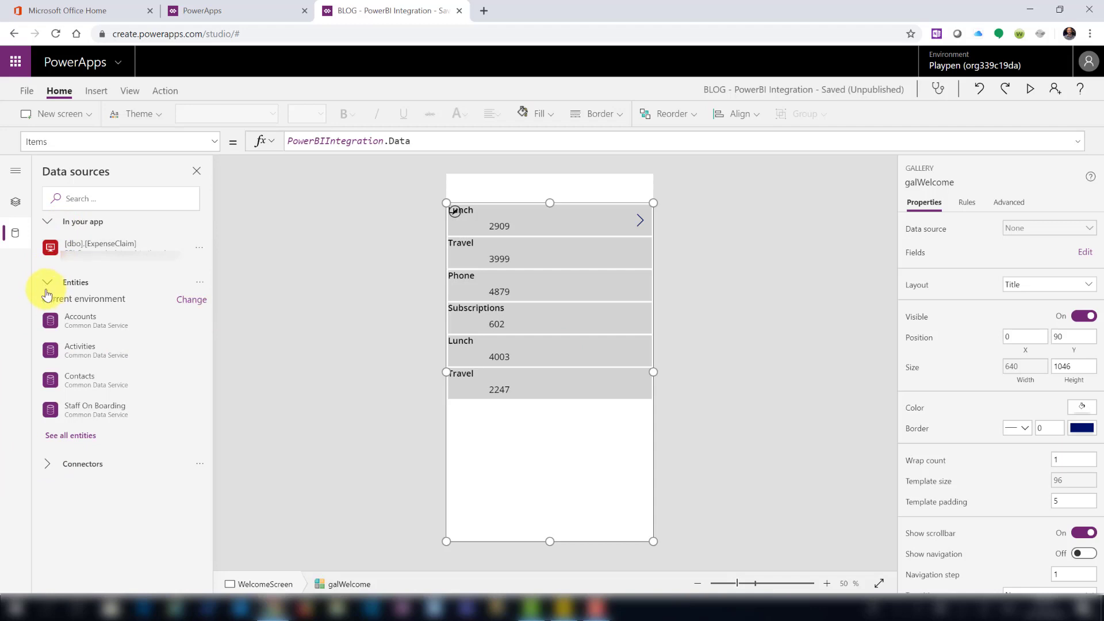
pyautogui.click(48, 223)
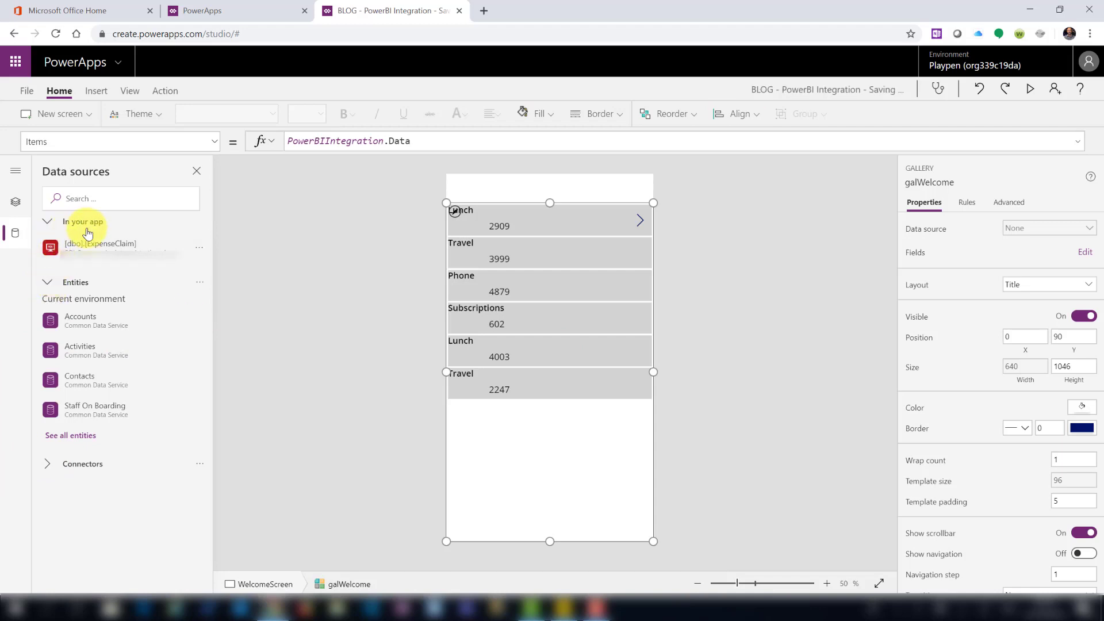
# Set the data source of EditForm1 on EditScreen to [dbo].[ExpenseClaim]
pyautogui.click(17, 206)
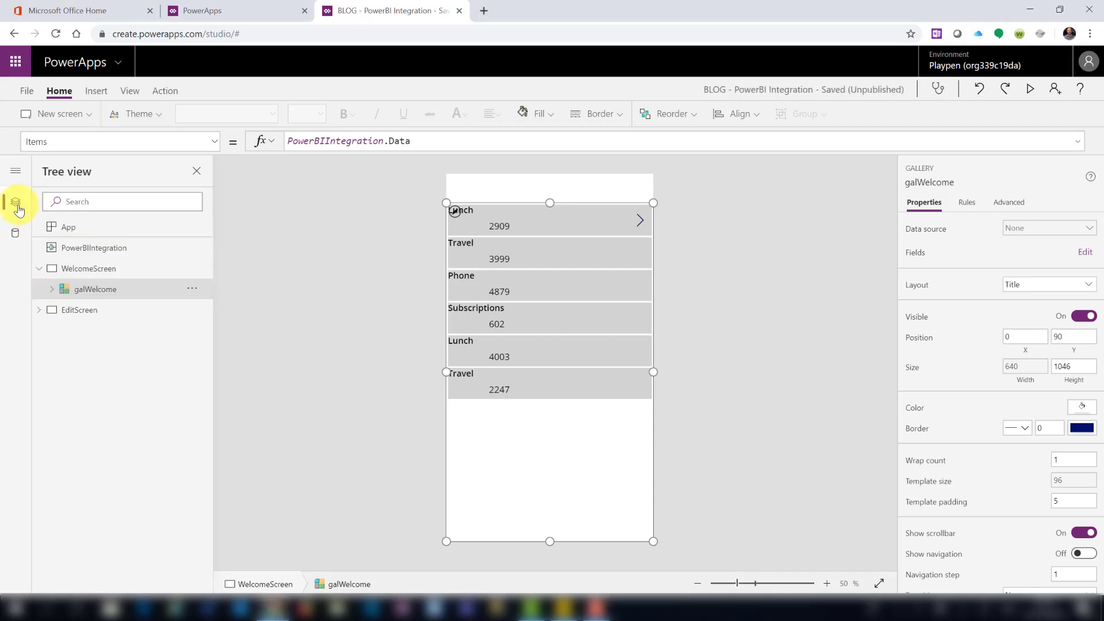
pyautogui.click(39, 310)
pyautogui.click(65, 329)
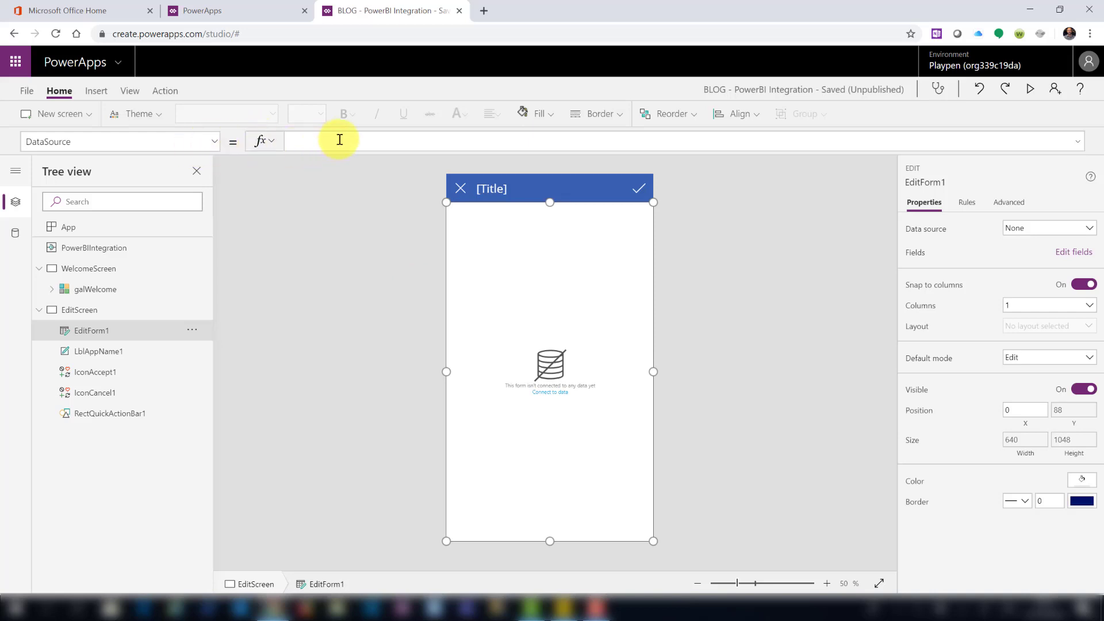
pyautogui.click(1090, 230)
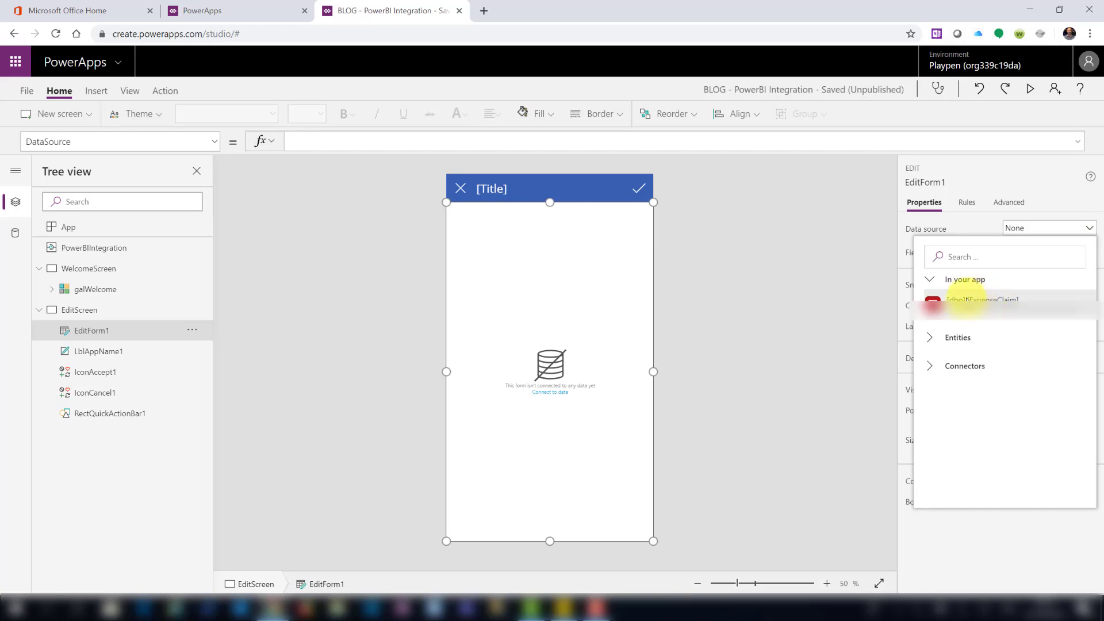
pyautogui.click(1000, 296)
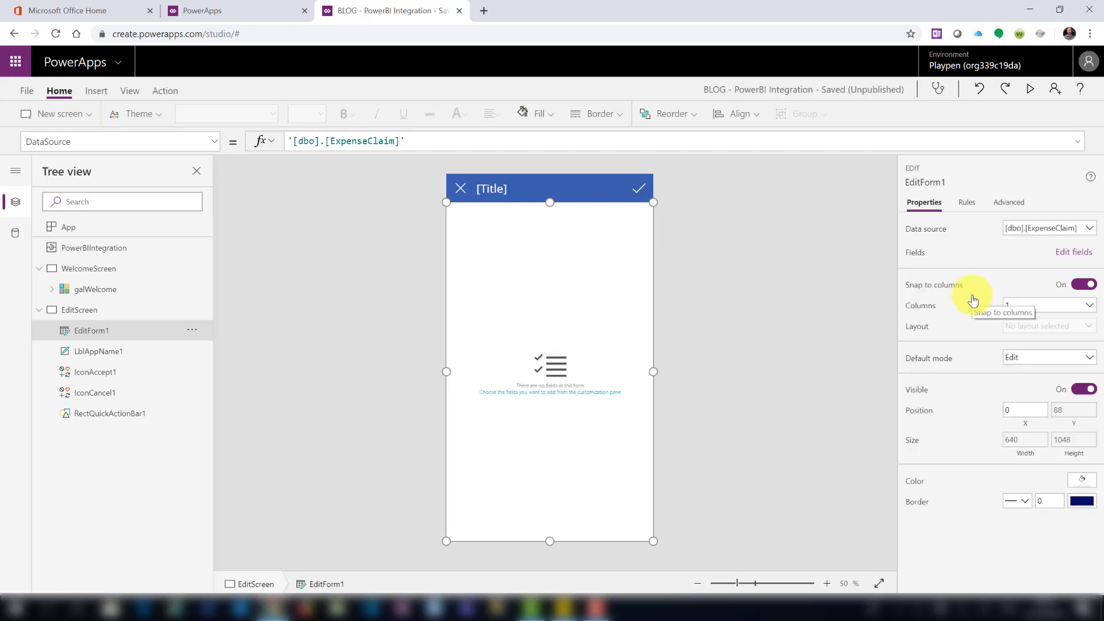
# Add the ExpenseAmount, ExpenseCategory and ExpenseDate fields to EditForm1
pyautogui.click(1077, 256)
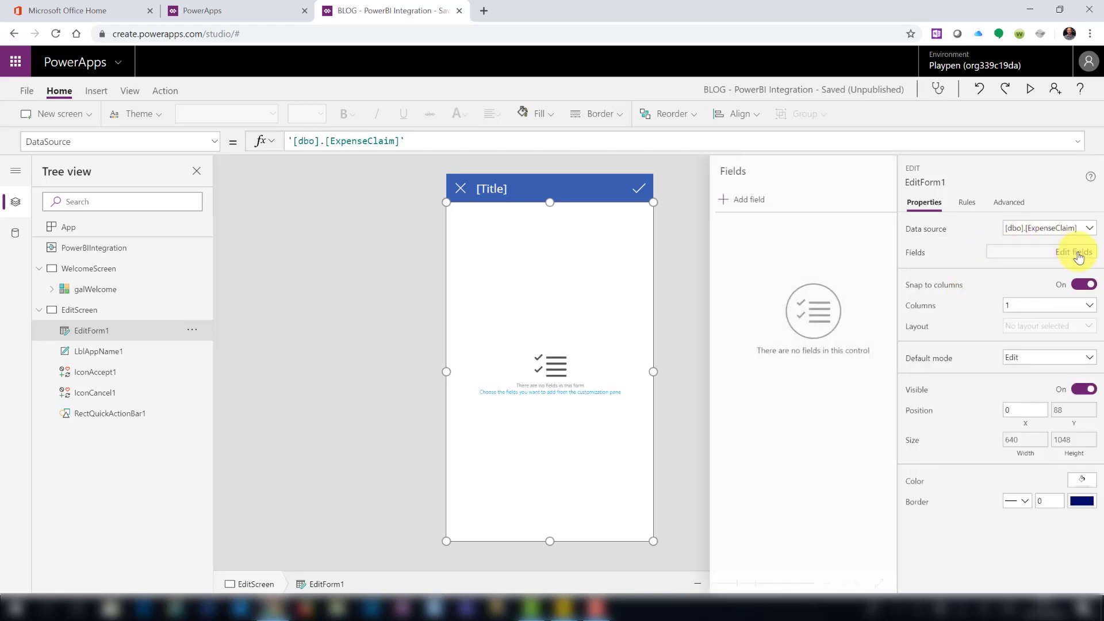
pyautogui.click(723, 200)
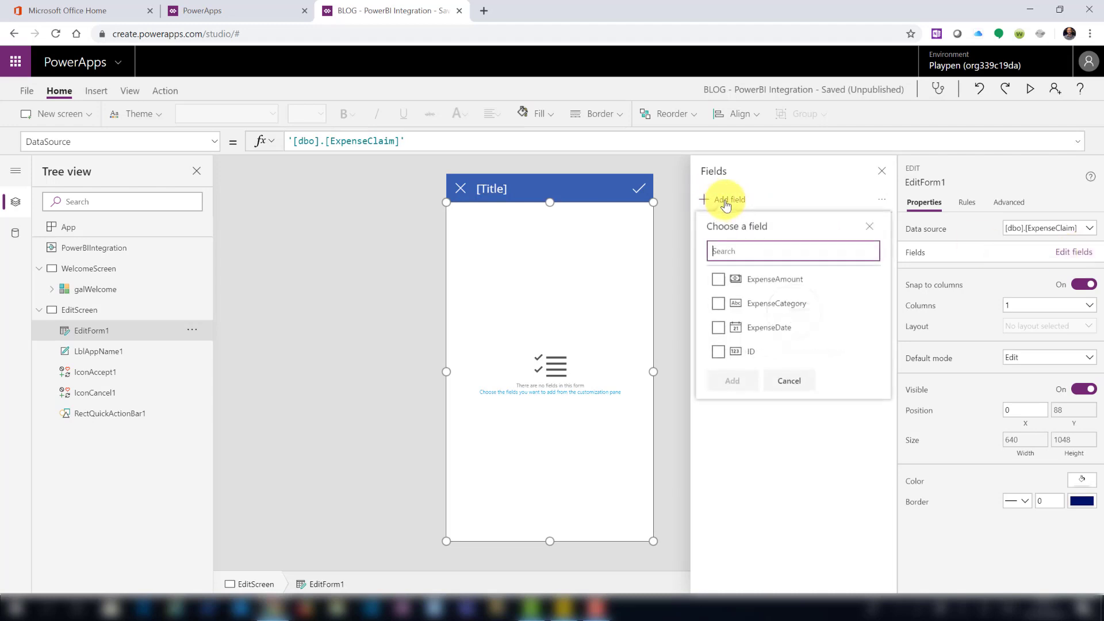
pyautogui.click(719, 280)
pyautogui.click(719, 303)
pyautogui.click(719, 328)
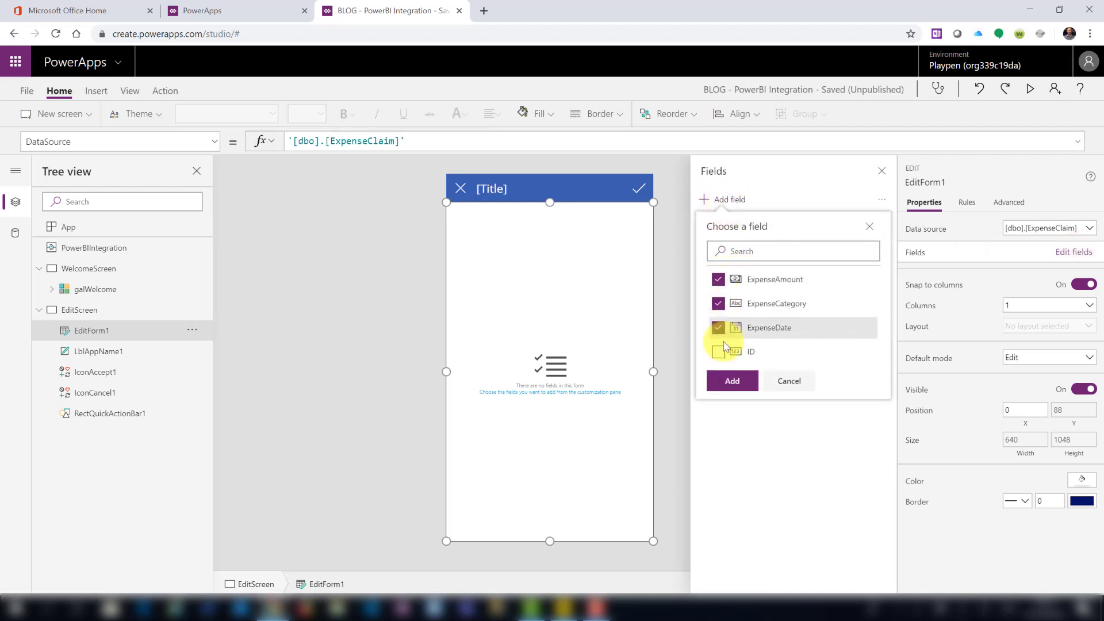
pyautogui.click(739, 389)
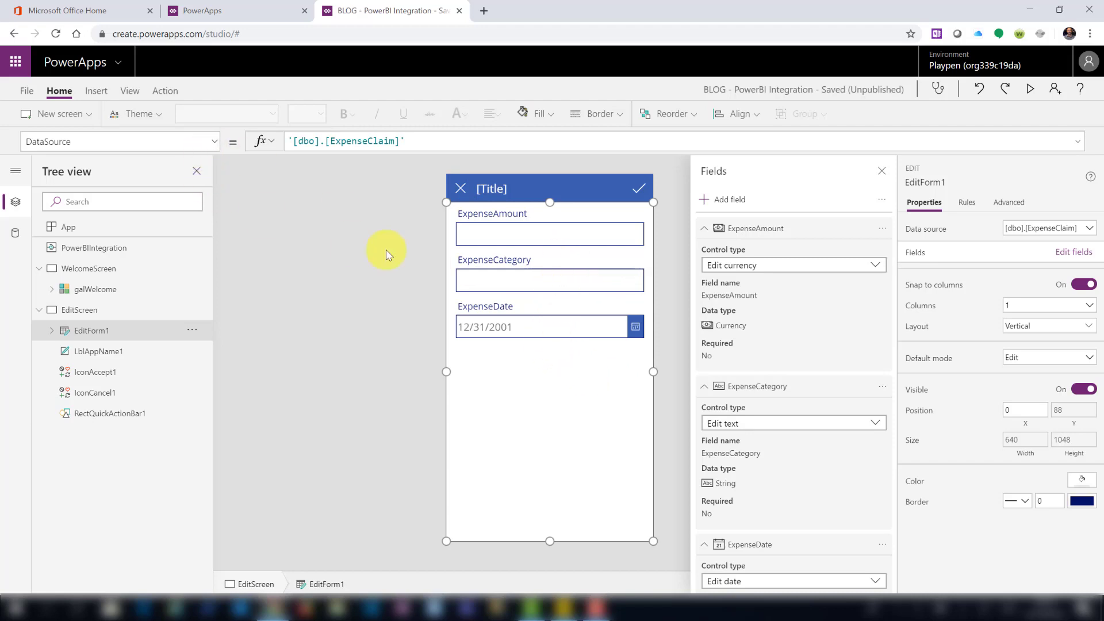
# Set the Item property of EditForm1 to galWelcome.Selected
pyautogui.click(216, 144)
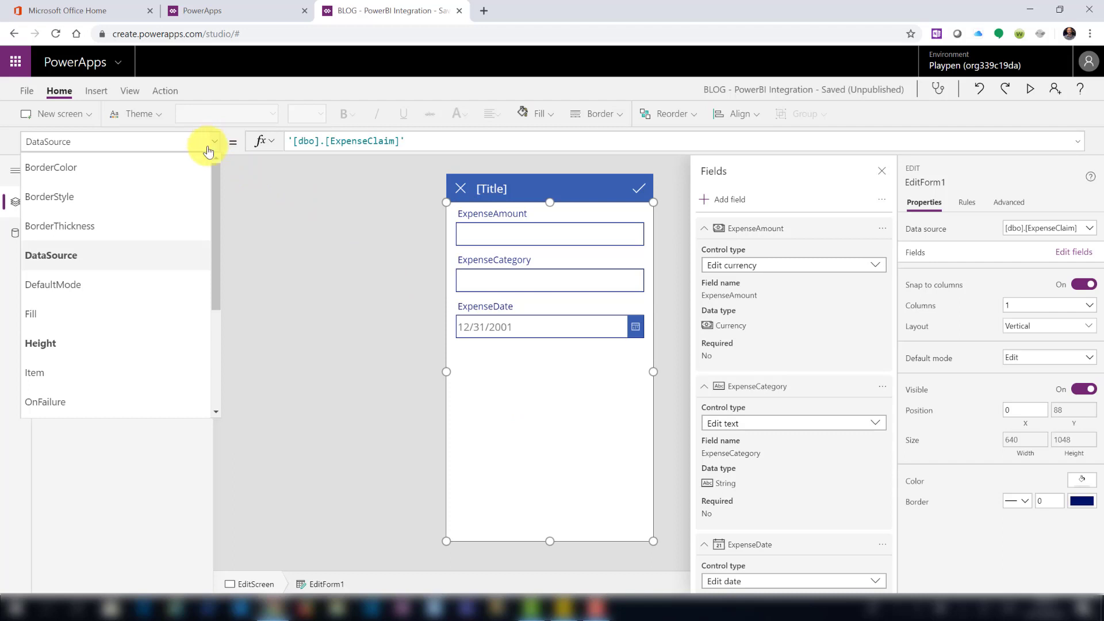
pyautogui.click(99, 363)
pyautogui.click(331, 143)
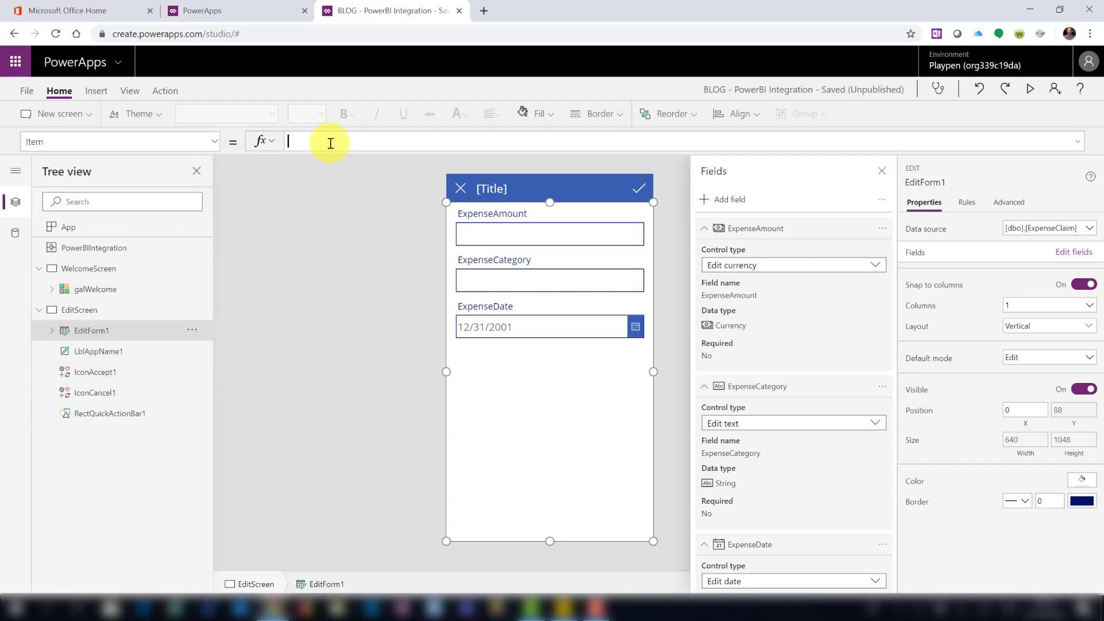
pyautogui.write('galwe')
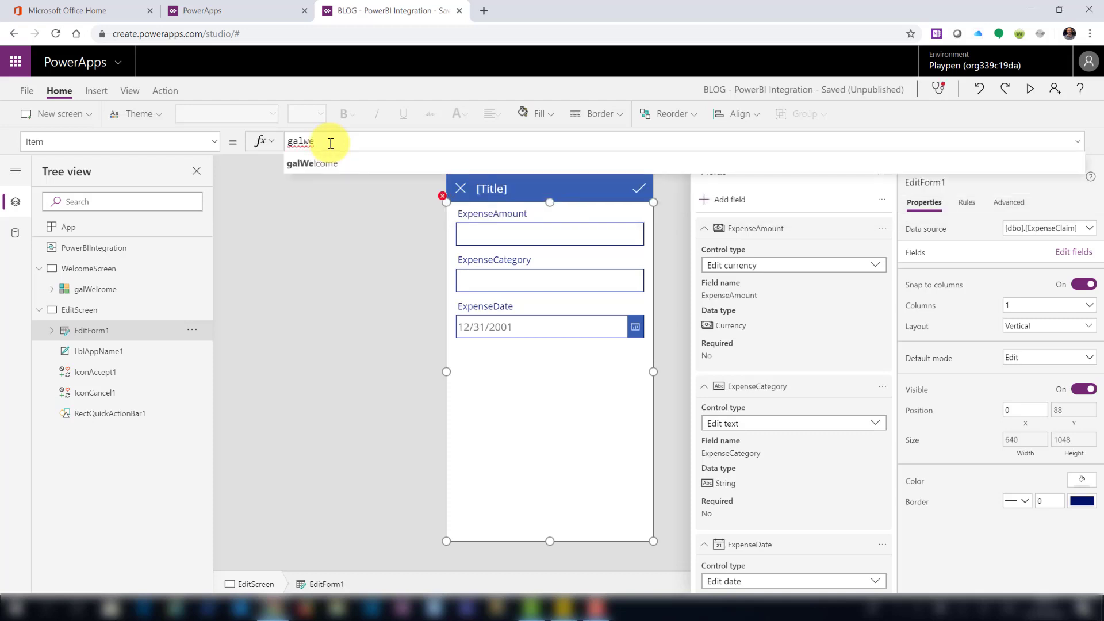
pyautogui.press('Tab')
pyautogui.write('.Sel')
pyautogui.press('Tab')
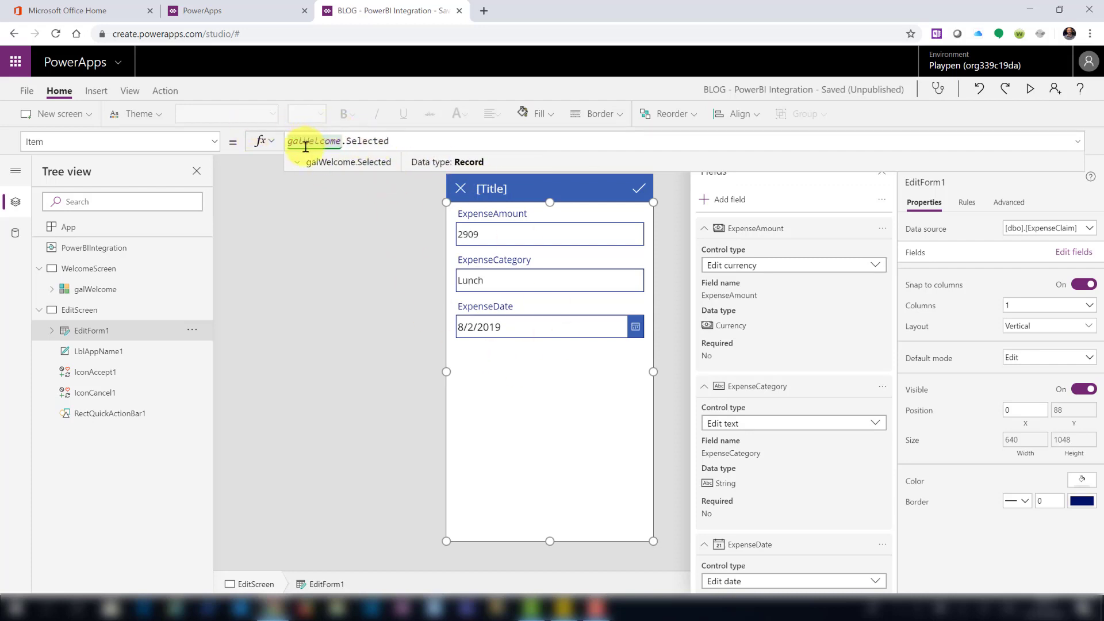
pyautogui.click(105, 295)
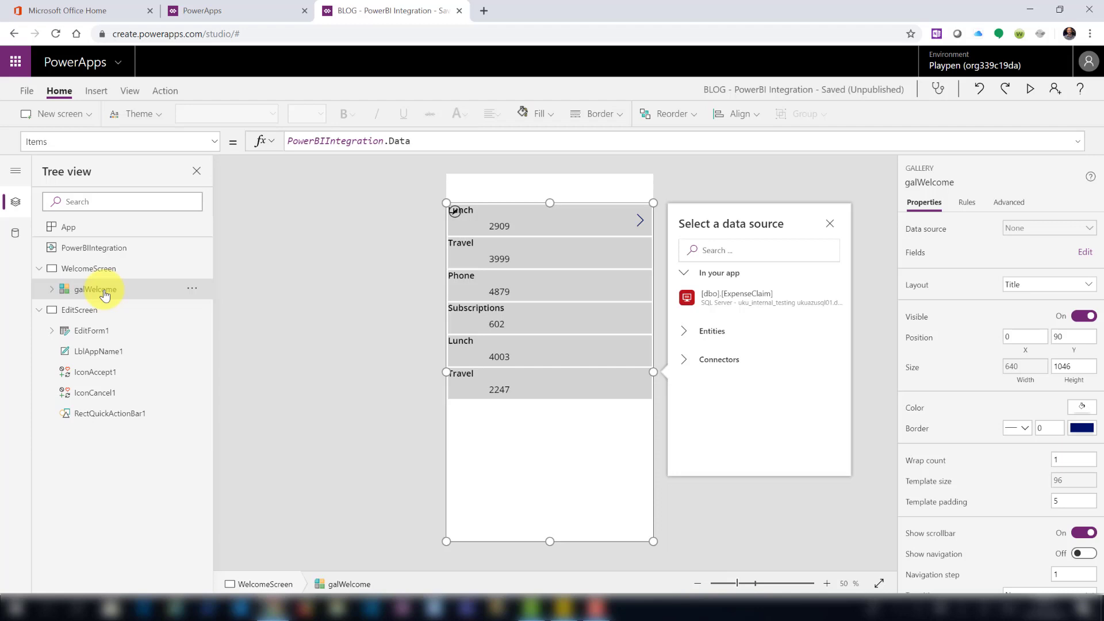
pyautogui.click(106, 333)
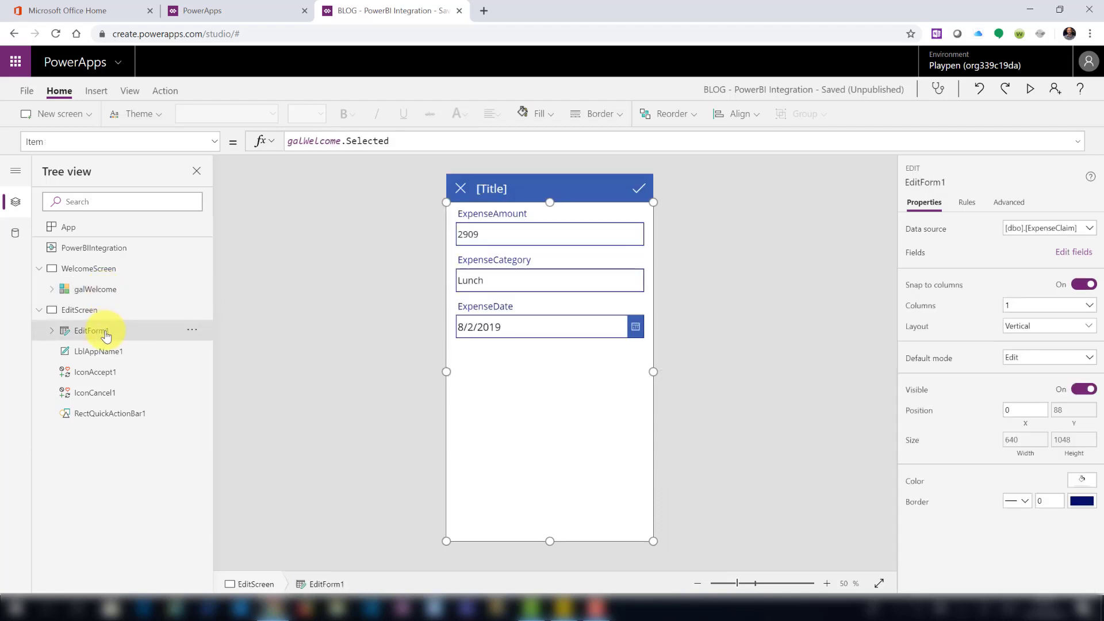
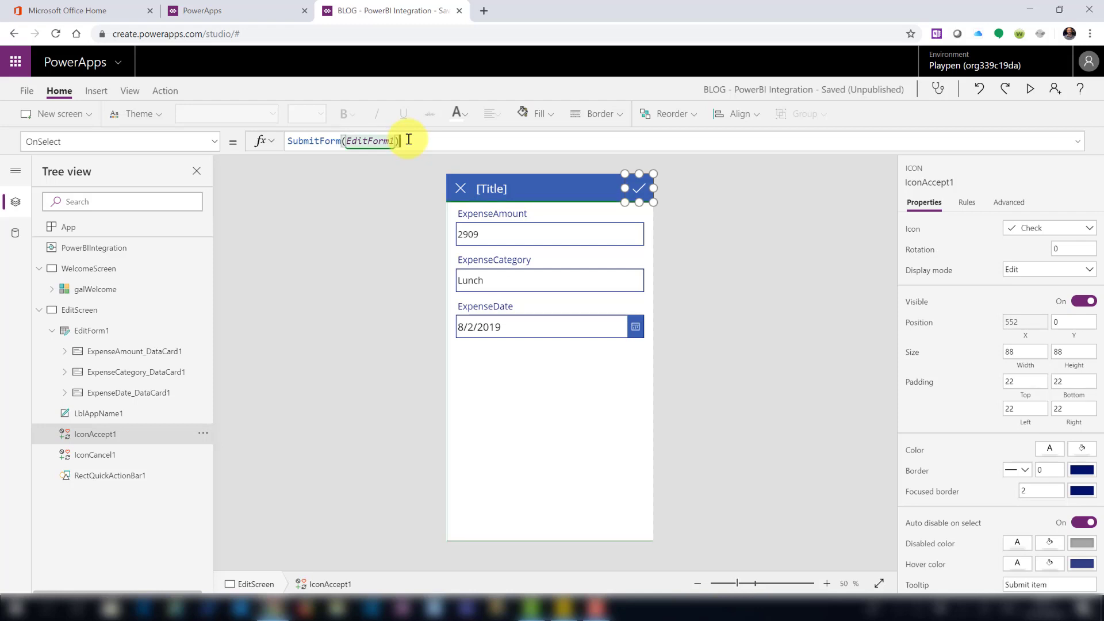
# Extend the OnSelect formula of IconAccept1 after SubmitForm(EditForm1) with a second line, PowerBIIntegration.Refresh();
pyautogui.write(';')
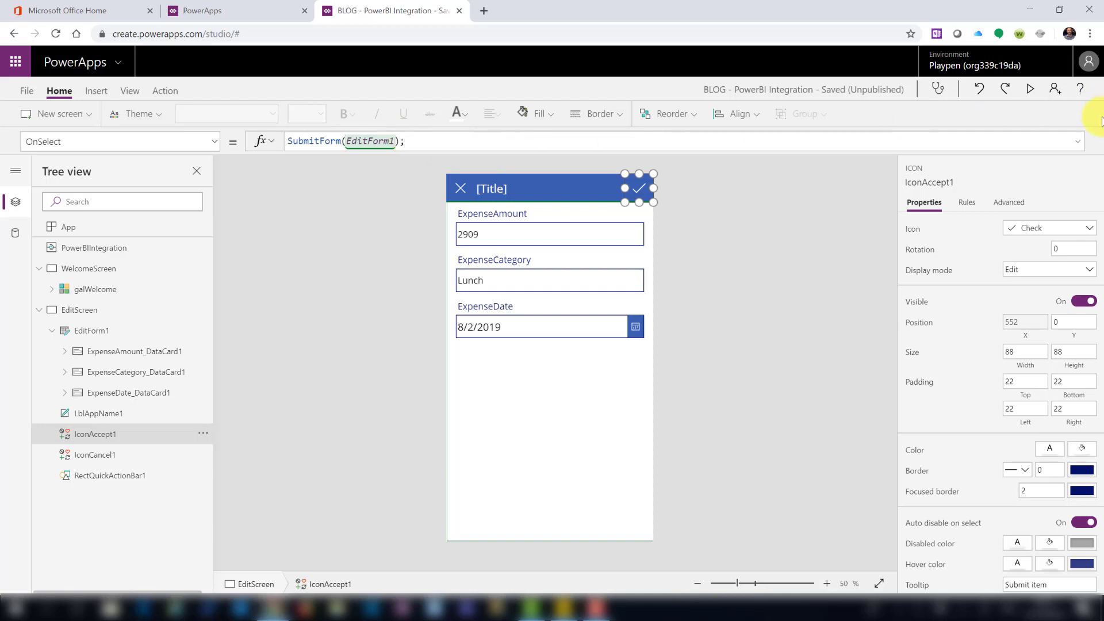
pyautogui.click(1081, 143)
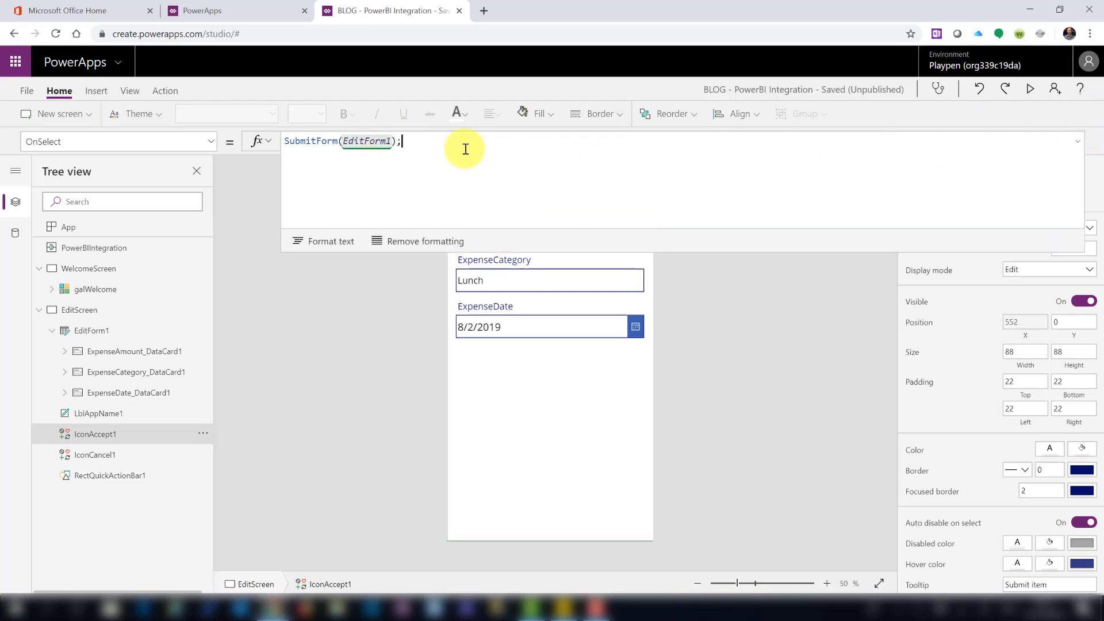
pyautogui.hotkey('shift', 'Return')
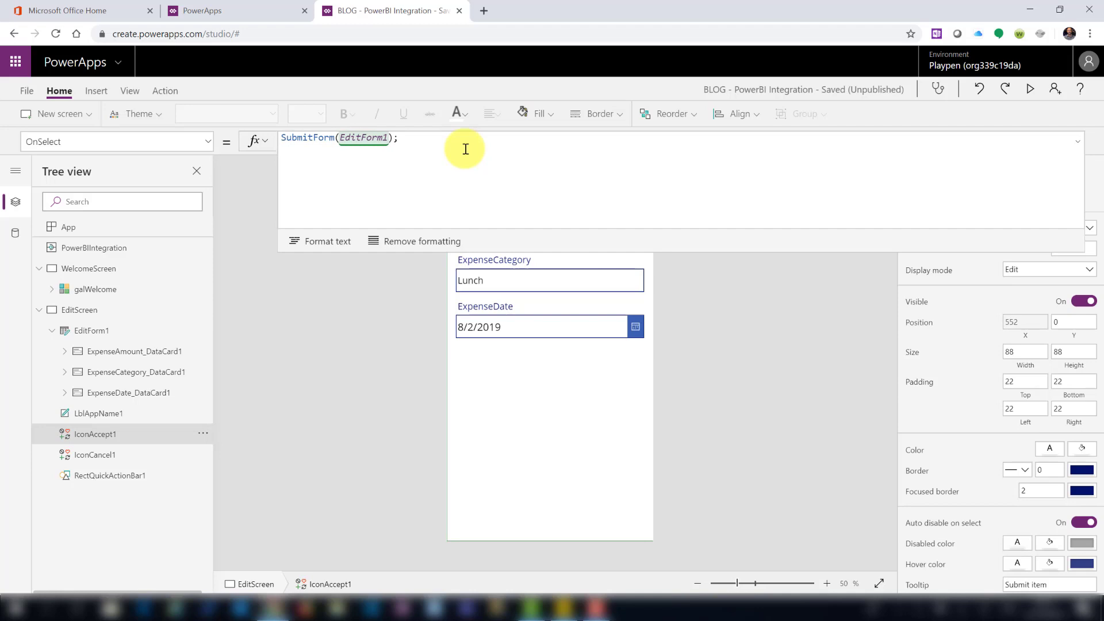
pyautogui.write('Power')
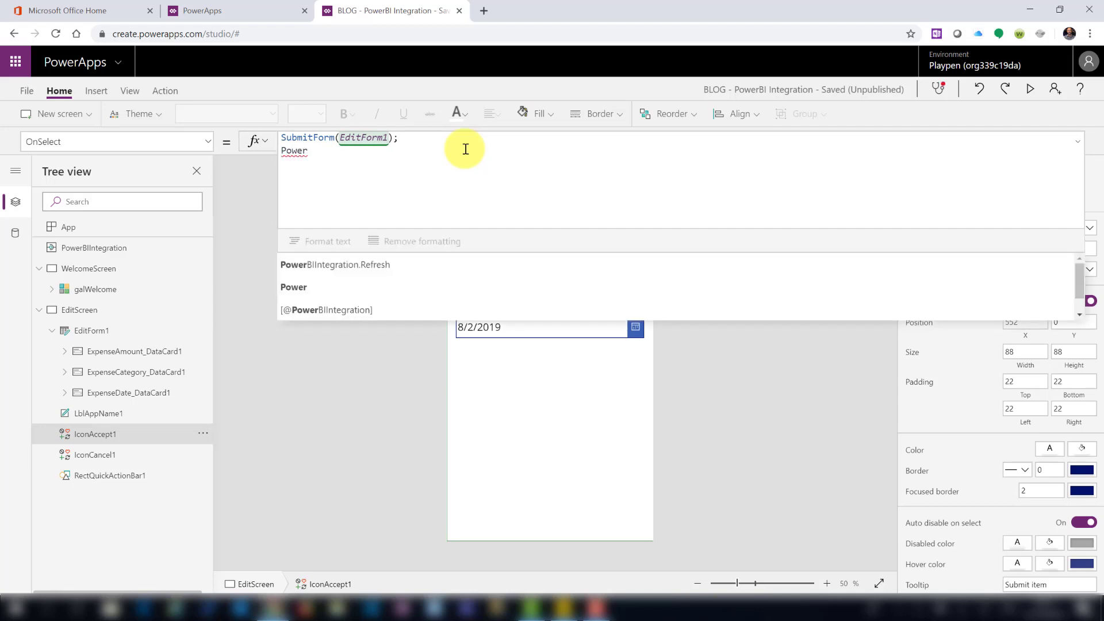
pyautogui.click(389, 265)
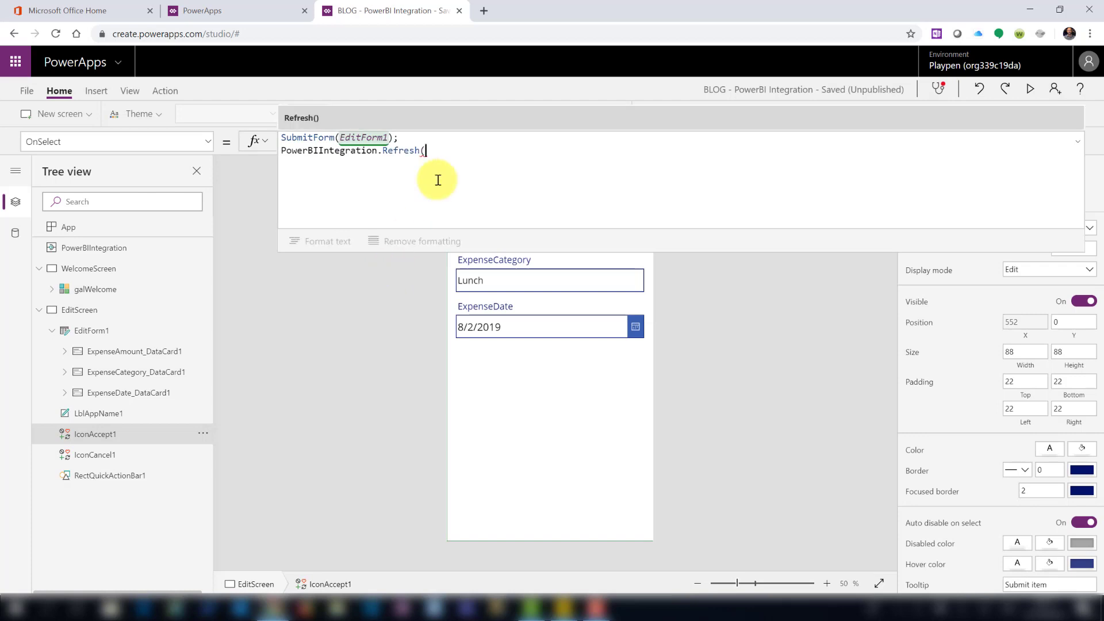
pyautogui.write(');')
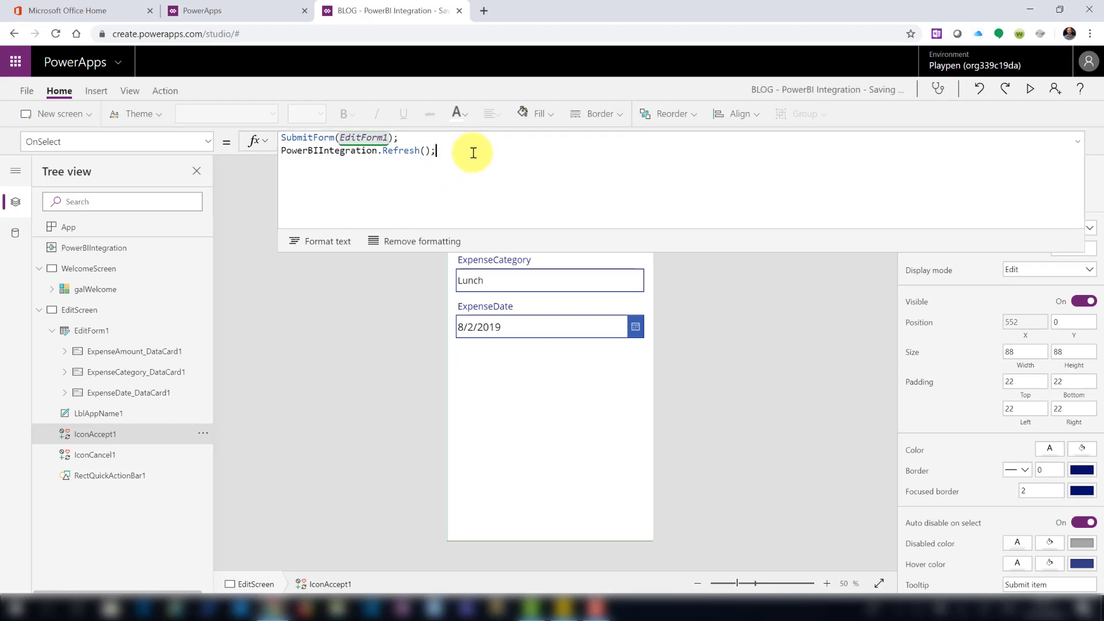
# Add Navigate(WelcomeScreen,ScreenTransition.Fade) as the third line of the OnSelect formula of IconAccept1
pyautogui.write('Naviat')
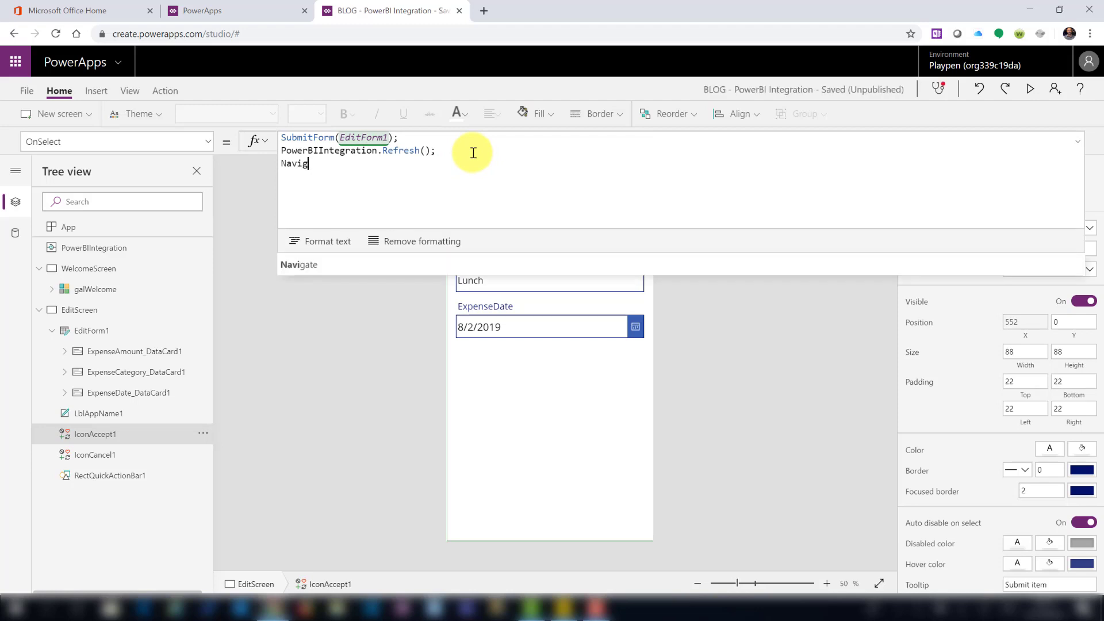
pyautogui.write('ate(')
pyautogui.press('Down')
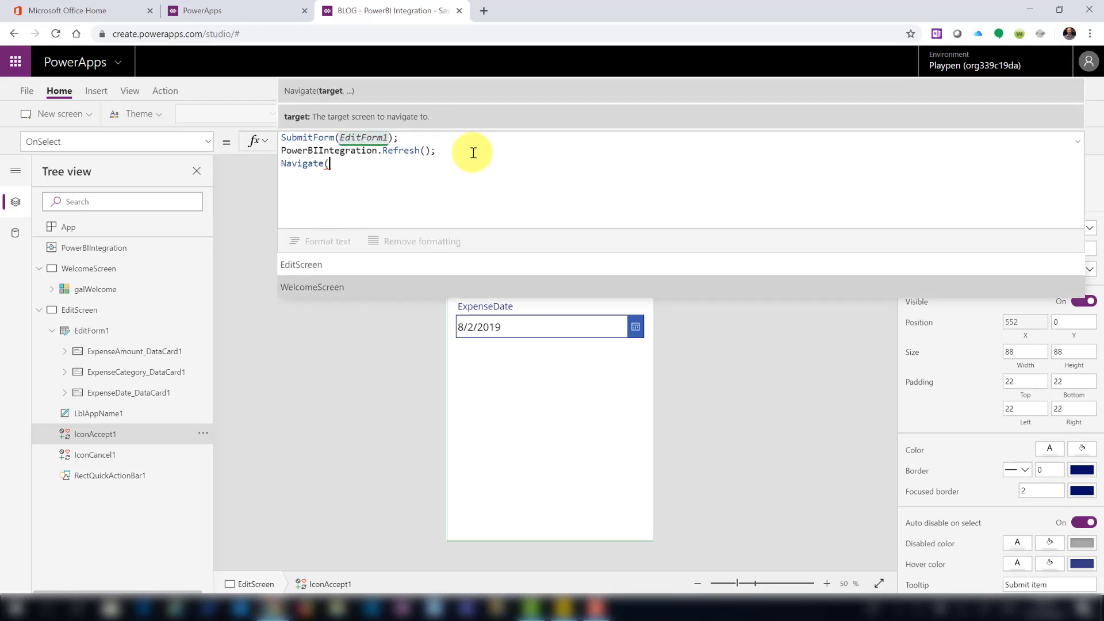
pyautogui.press('Tab')
pyautogui.write(',')
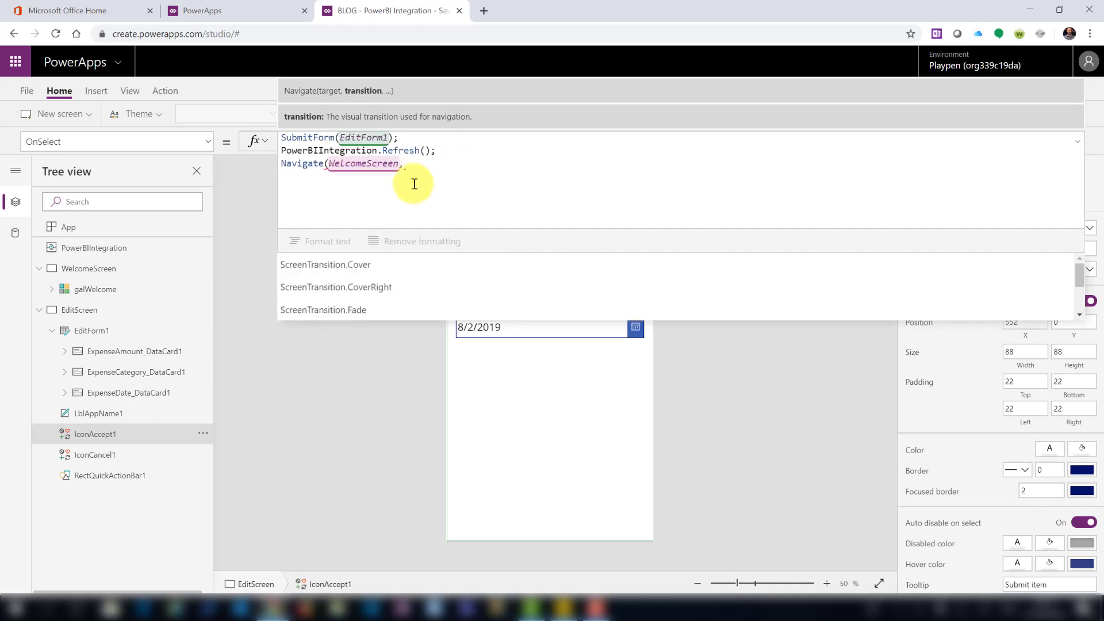
pyautogui.click(363, 310)
pyautogui.write(')')
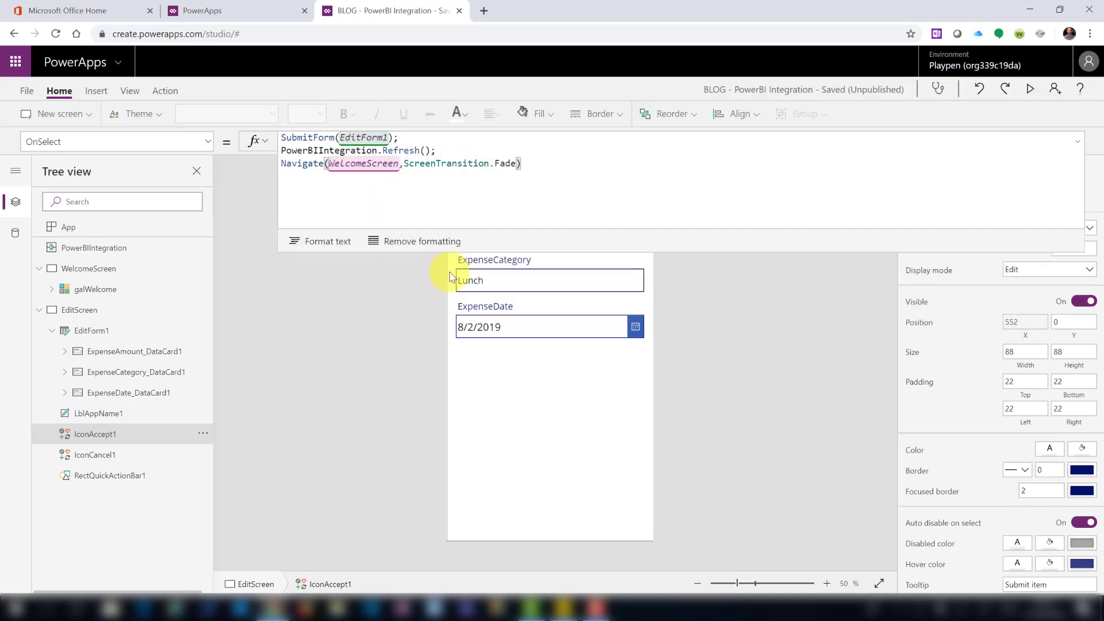
pyautogui.click(1077, 142)
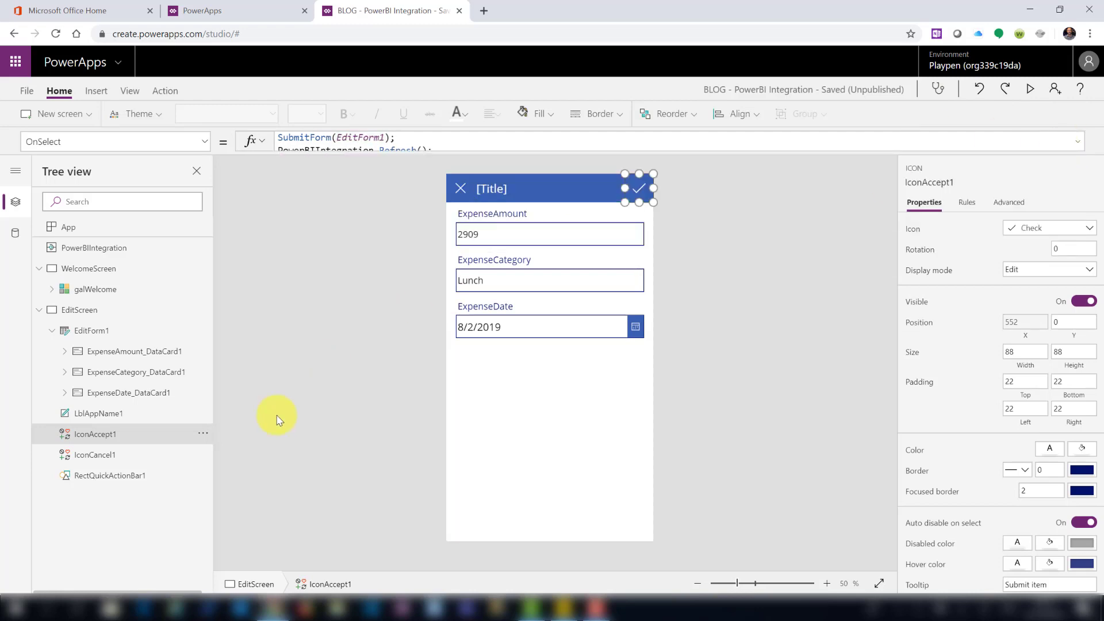
# Rename the IconAccept1 icon on EditScreen as icSubmit
pyautogui.click(198, 435)
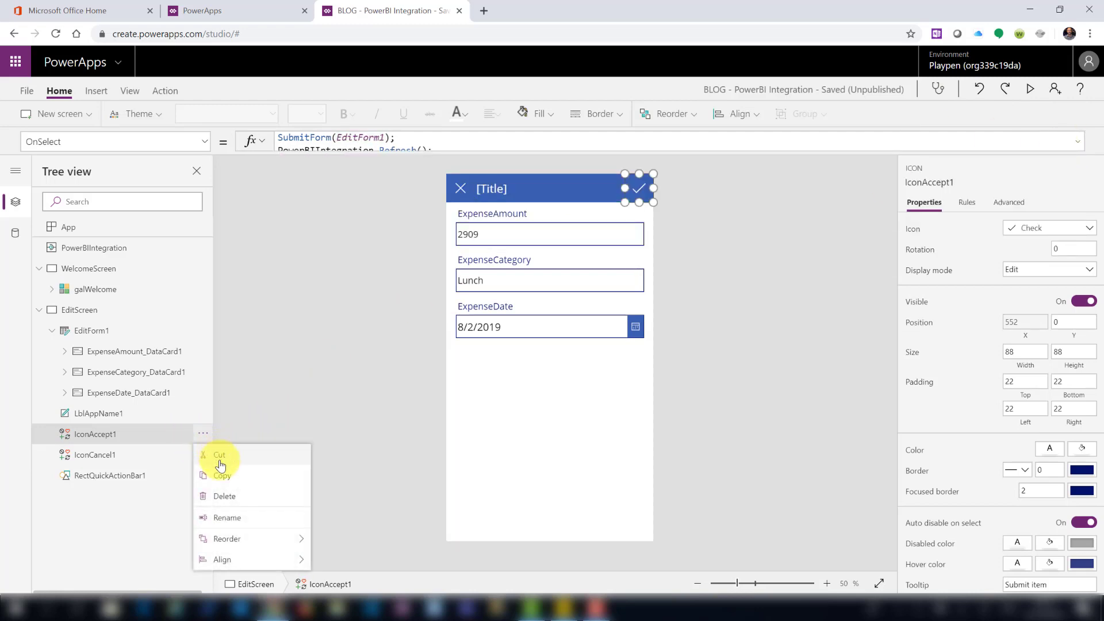
pyautogui.click(228, 517)
pyautogui.press('BackSpace')
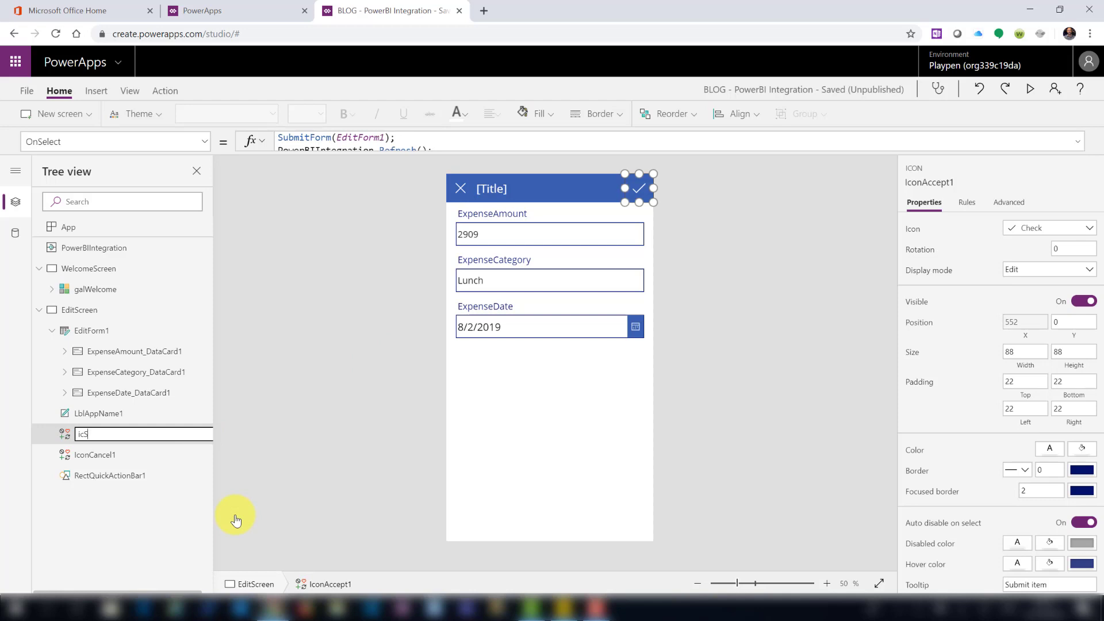
pyautogui.press('Escape')
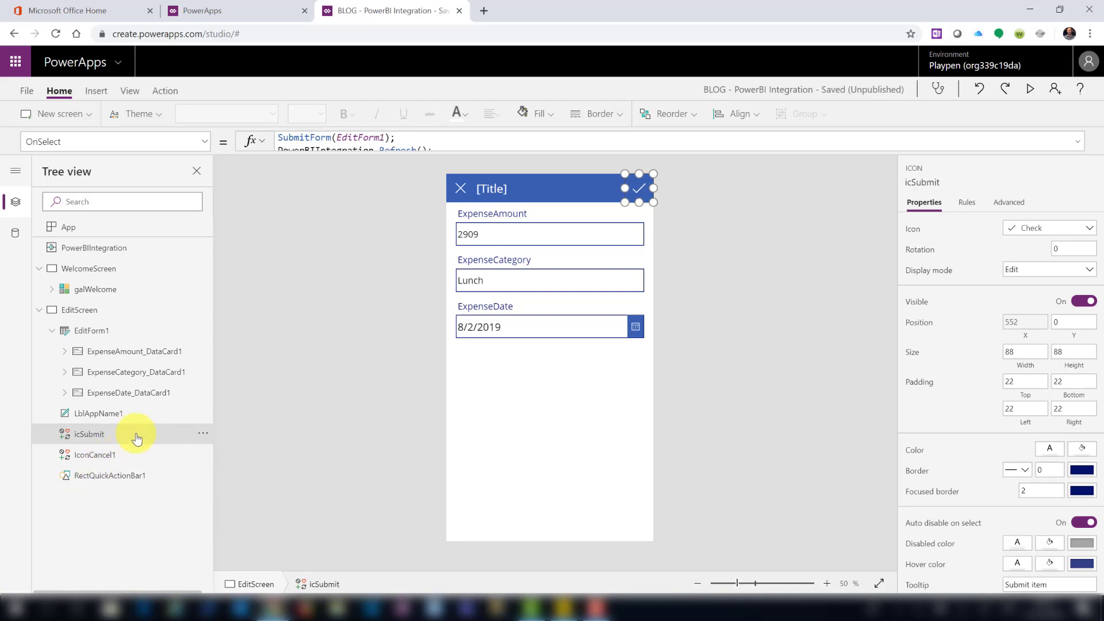
# Set the Visible property of icSubmit to EditForm1.DisplayMode = DisplayMode.Edit
pyautogui.click(208, 146)
pyautogui.scroll(-5, 151, 261)
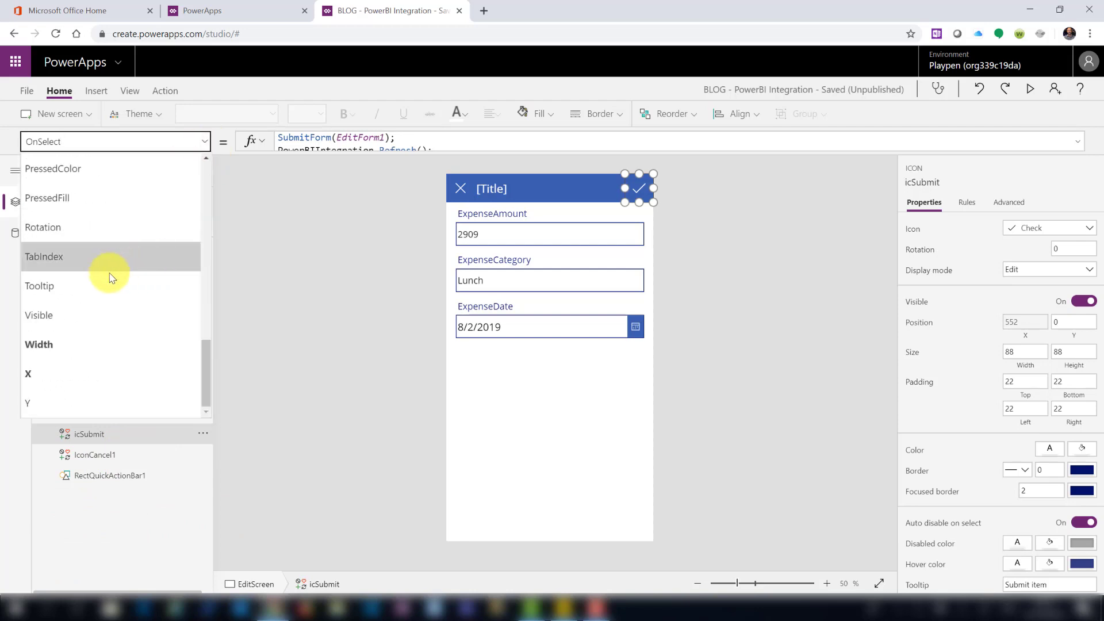
pyautogui.click(66, 315)
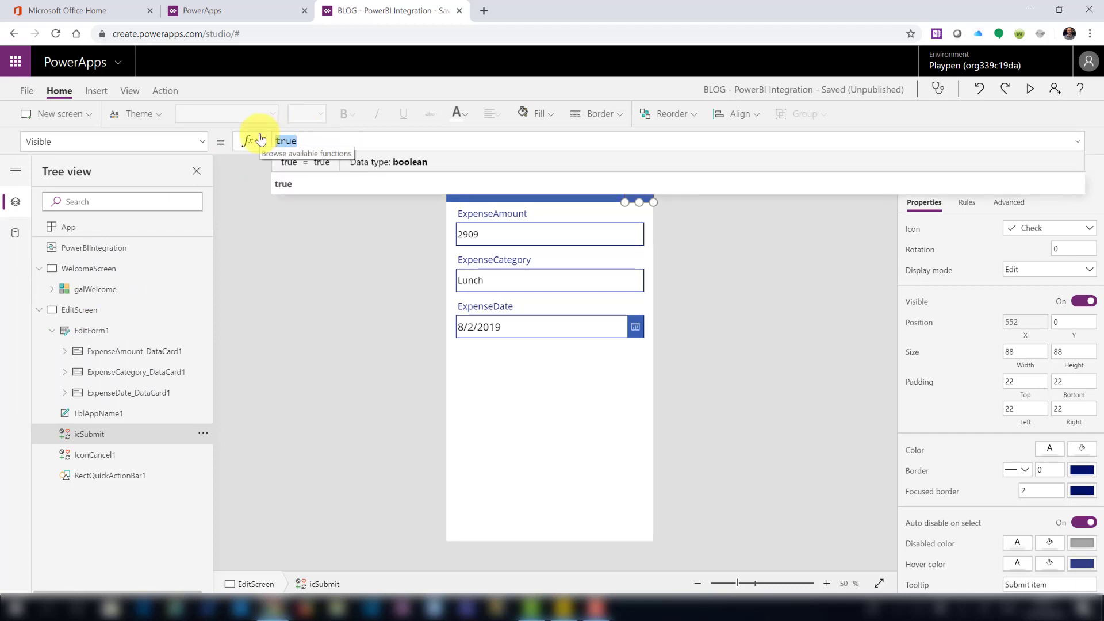
pyautogui.write('Edit')
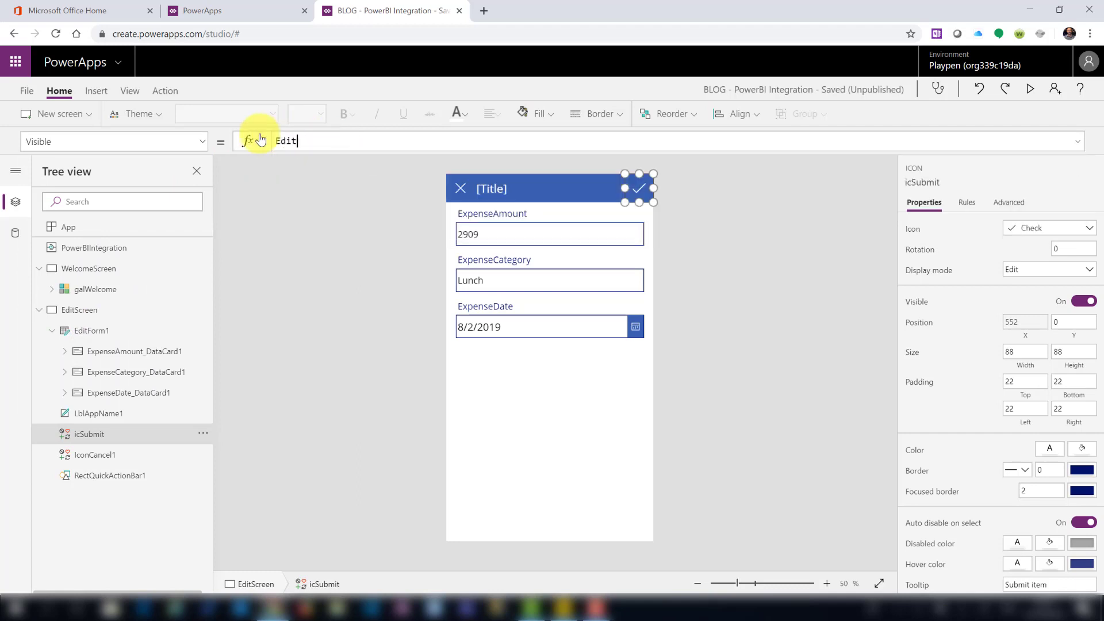
pyautogui.write('Form1')
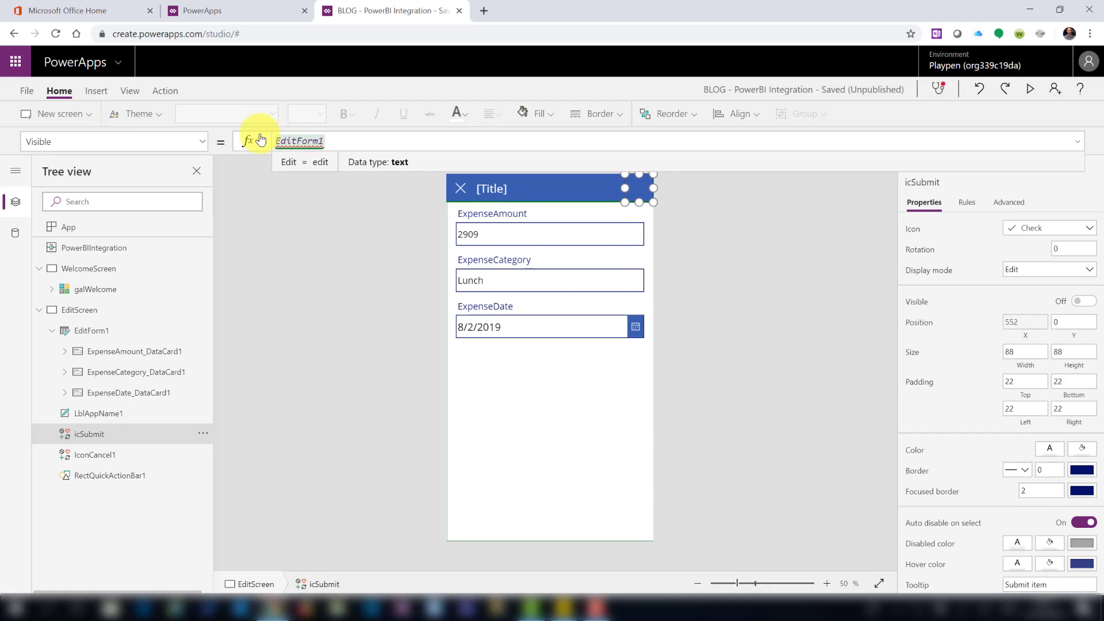
pyautogui.write('.DisplayMode')
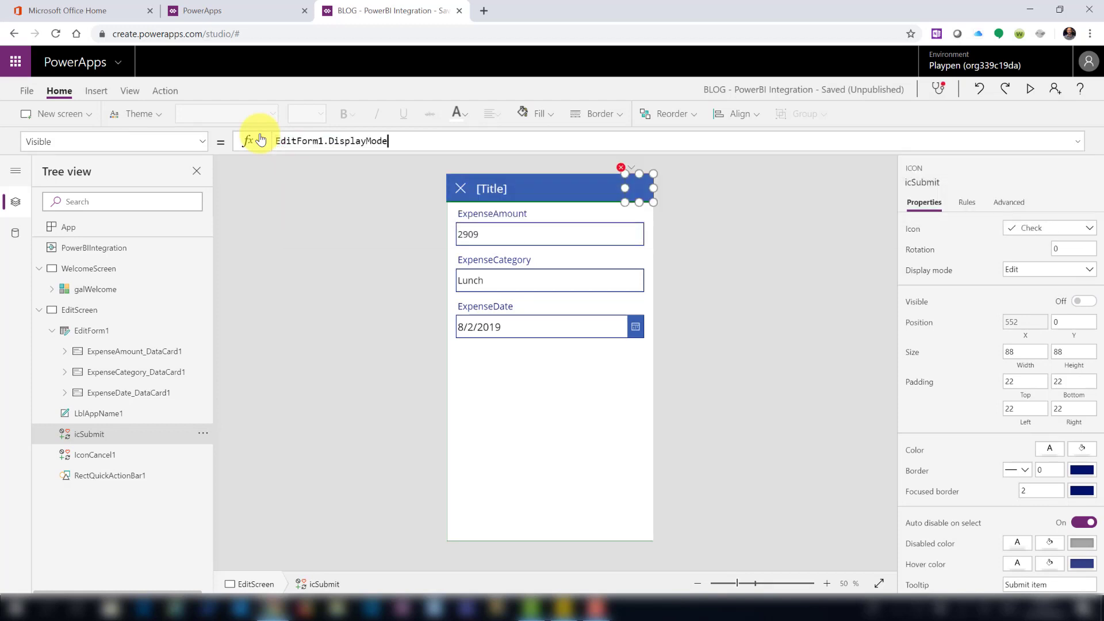
pyautogui.write(' = DisplayMode')
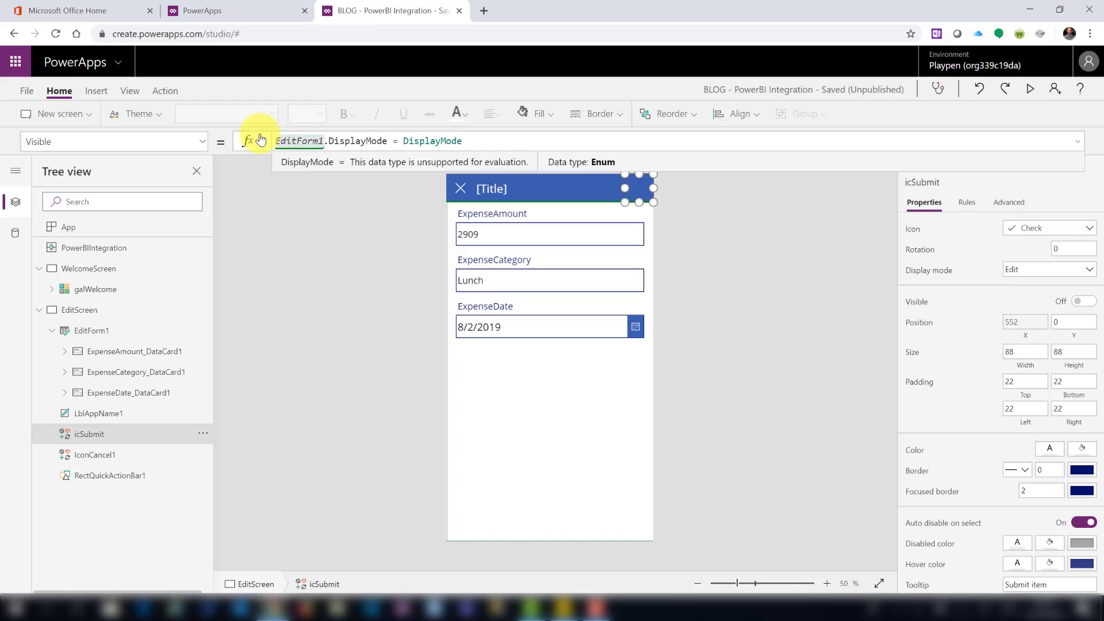
pyautogui.write('.Edit')
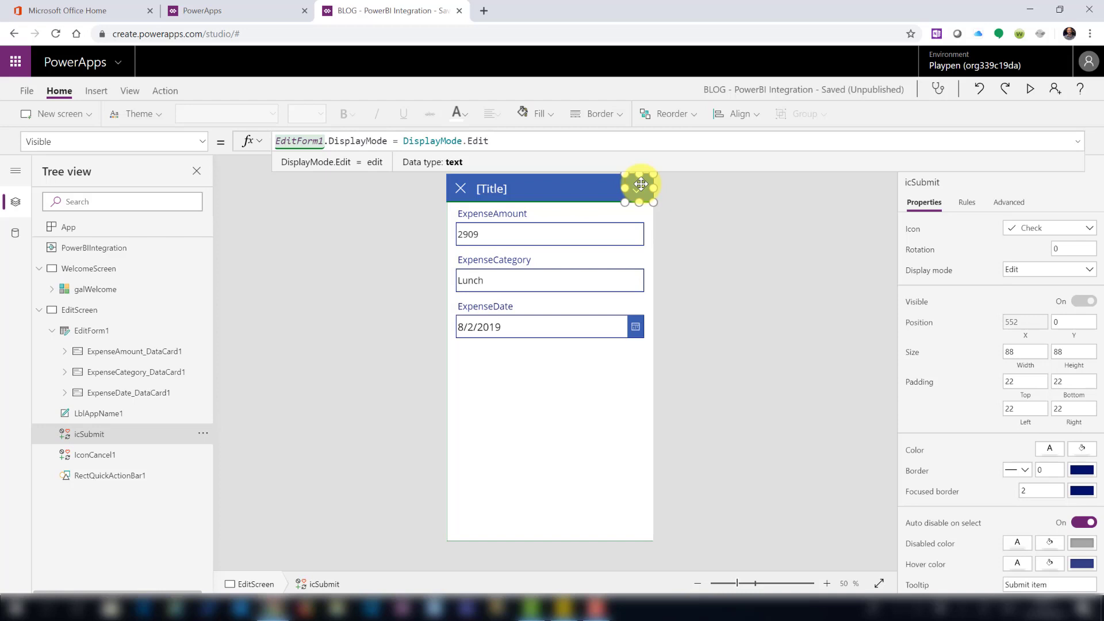
# Duplicate the icSubmit icon and place the copy exactly over the original in the header bar, at Y position 0
pyautogui.click(88, 439)
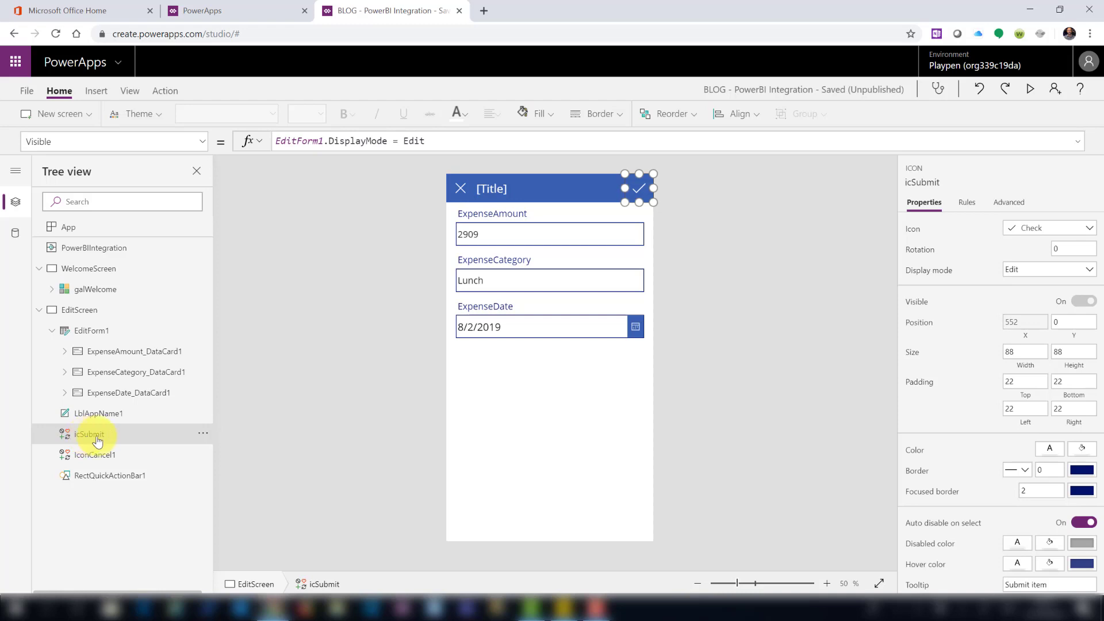
pyautogui.hotkey('ctrl', 'c')
pyautogui.hotkey('ctrl', 'v')
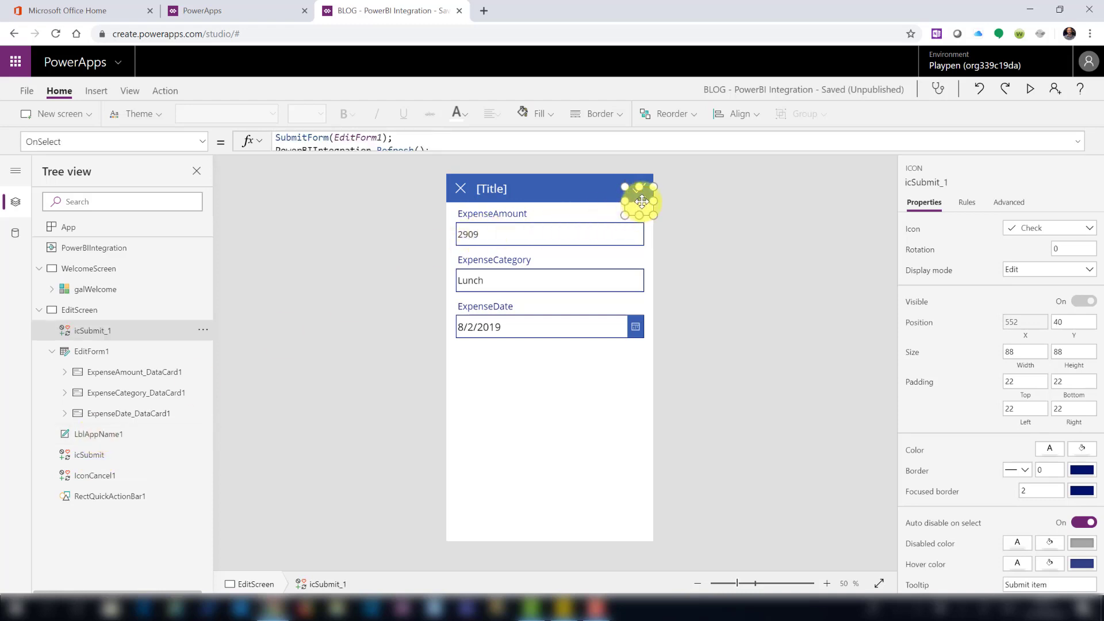
pyautogui.moveTo(641, 198); pyautogui.dragTo(643, 185)
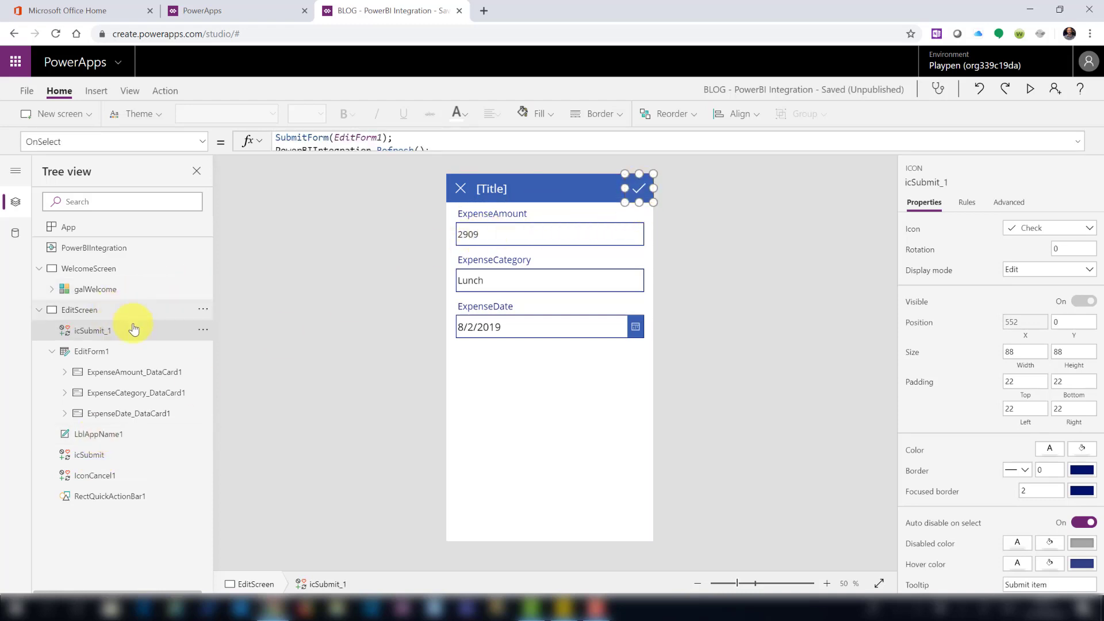
# Rename the duplicated icon icSubmit_1 as icEdit
pyautogui.click(203, 330)
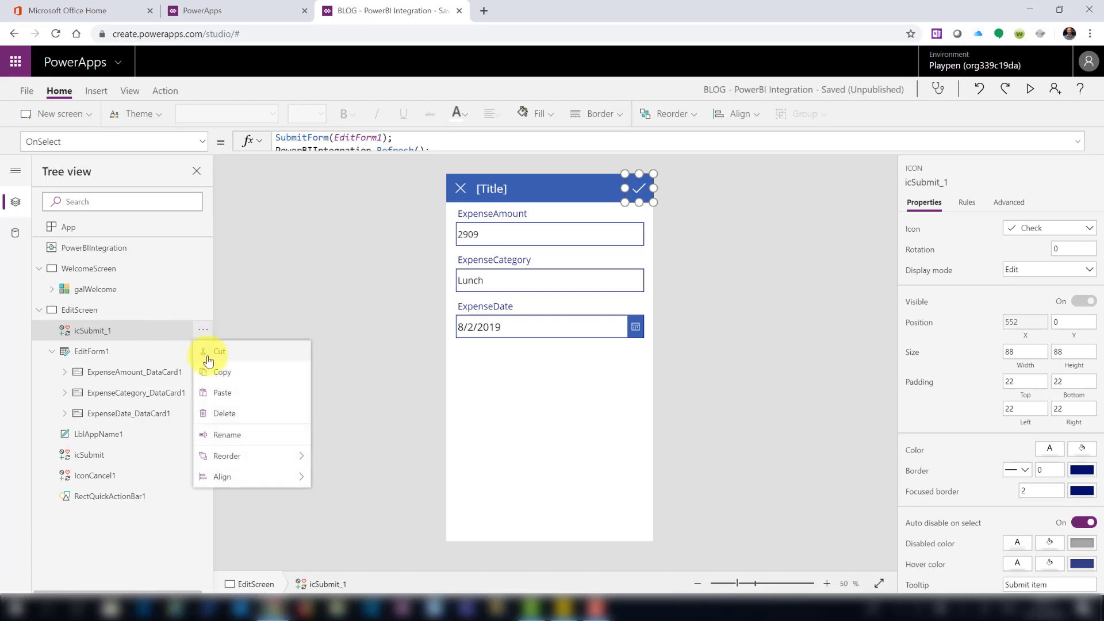
pyautogui.click(248, 435)
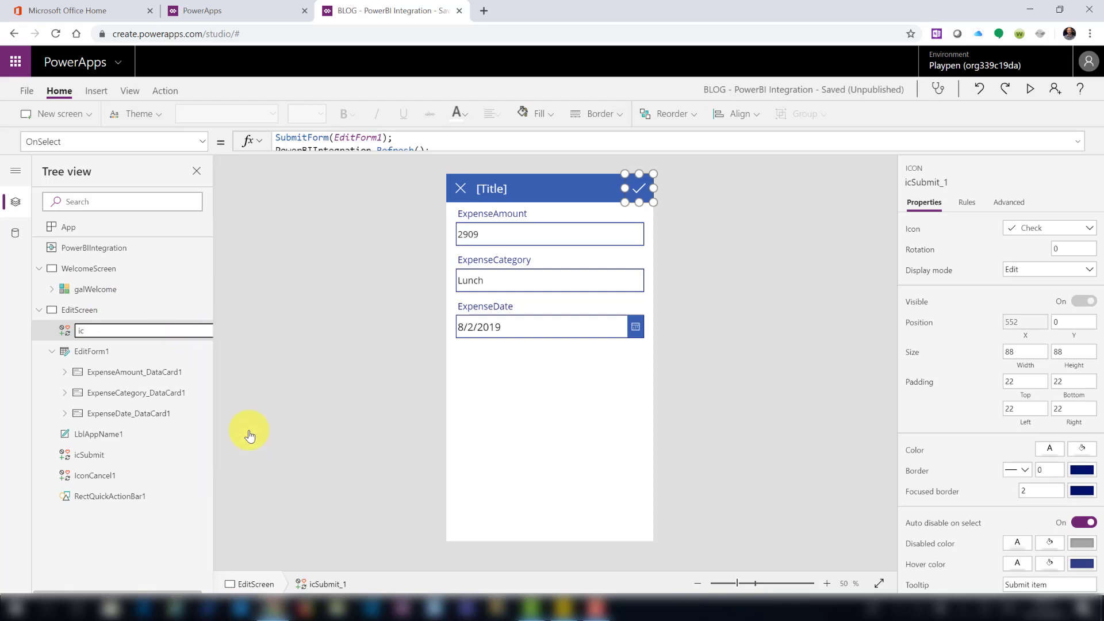
pyautogui.write('icEdit')
pyautogui.press('Return')
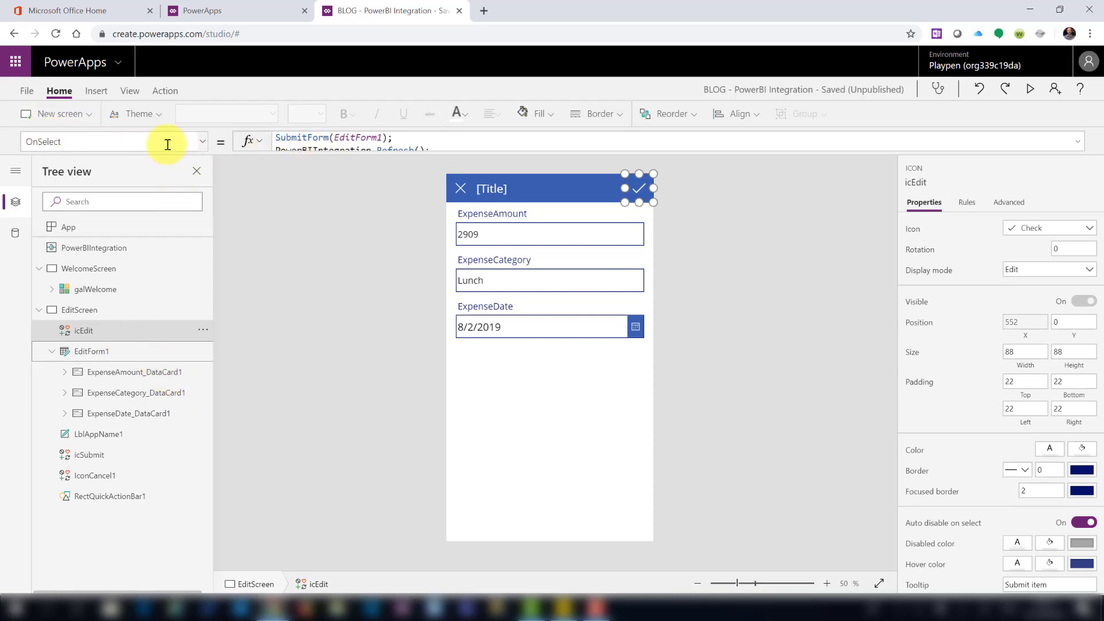
# Change the Visible formula of icEdit to EditForm1.DisplayMode <> DisplayMode.Edit
pyautogui.click(203, 147)
pyautogui.scroll(-5, 140, 254)
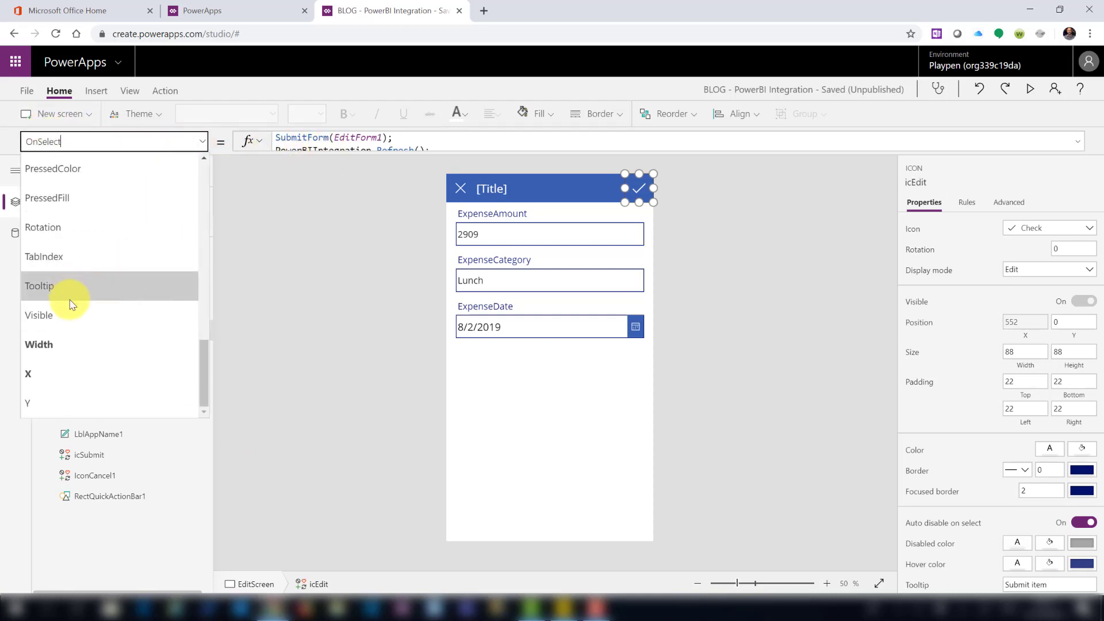
pyautogui.click(70, 316)
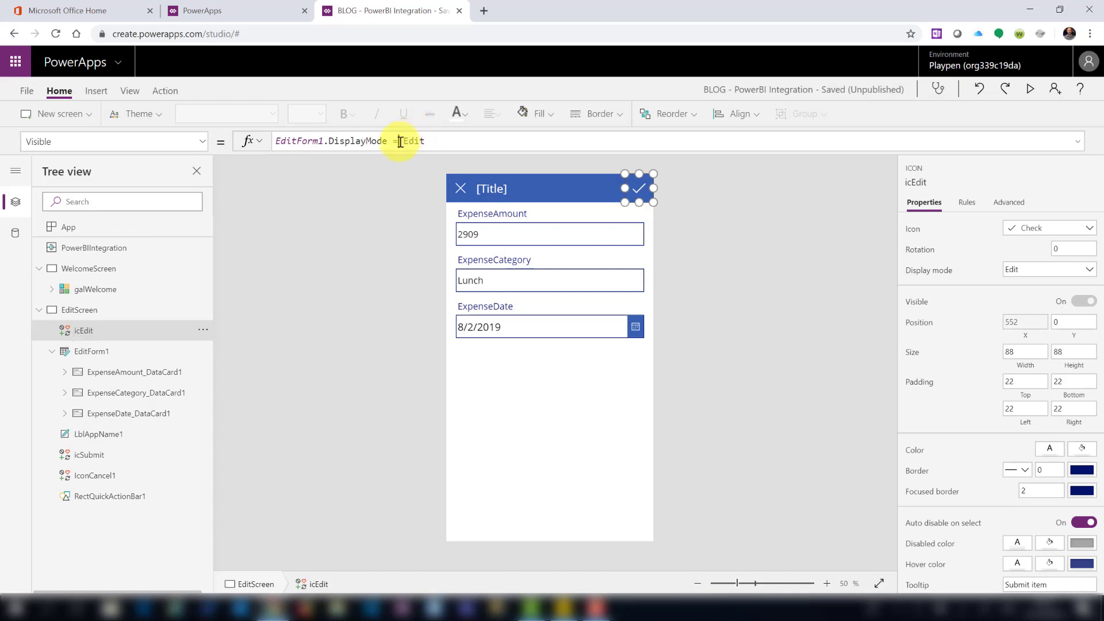
pyautogui.click(413, 140)
pyautogui.press('BackSpace')
pyautogui.write('<>')
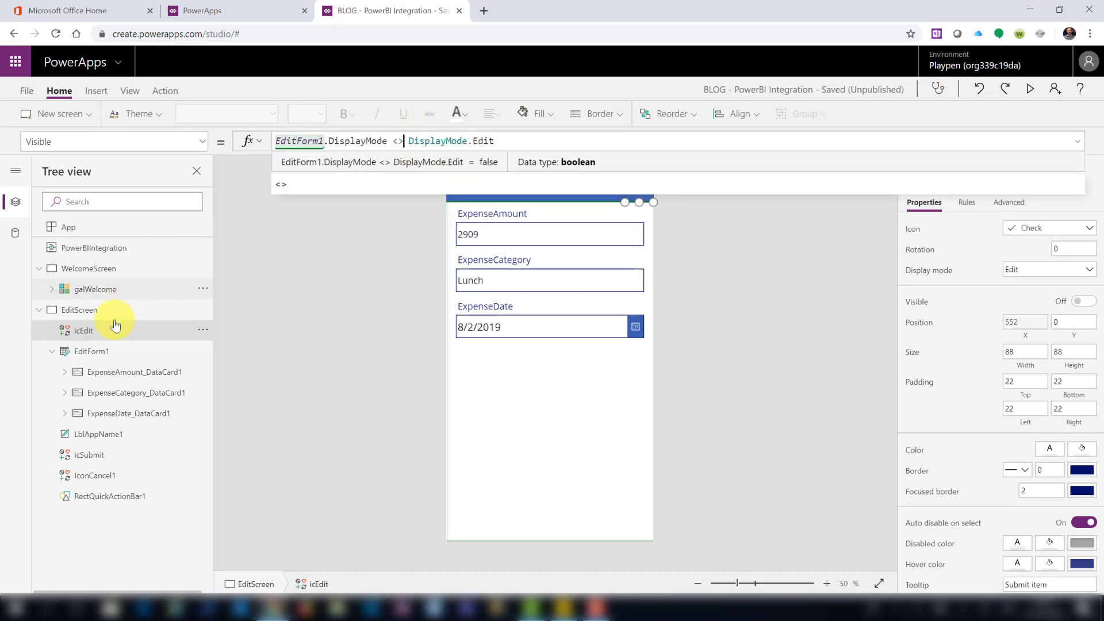
# Replace the whole OnSelect formula of icEdit with EditForm(EditForm1)
pyautogui.click(201, 143)
pyautogui.scroll(5, 145, 270)
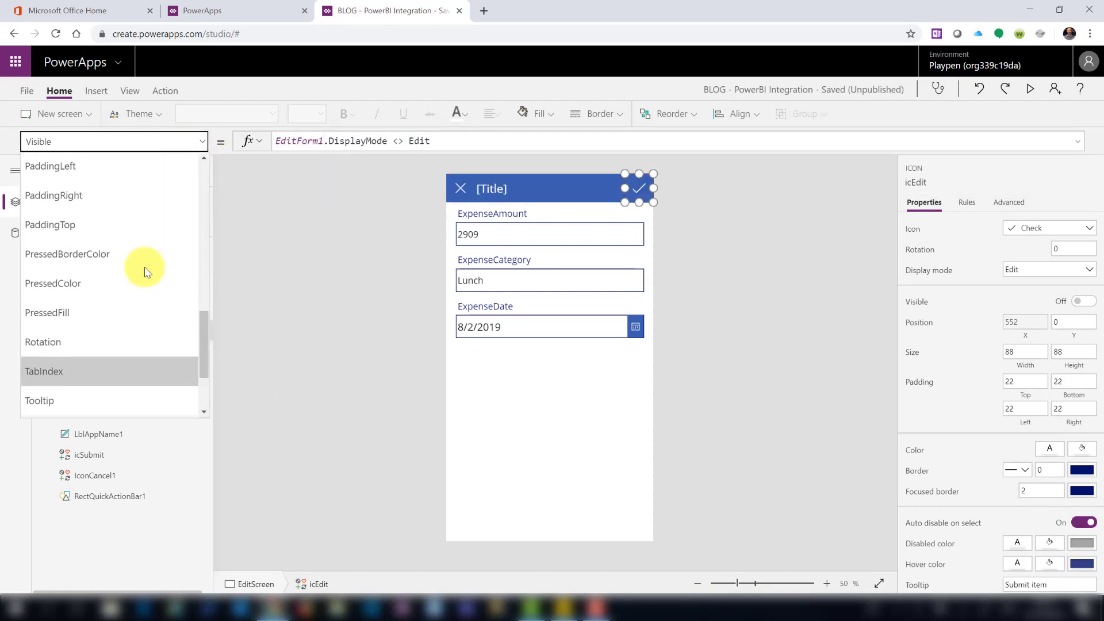
pyautogui.scroll(1, 145, 270)
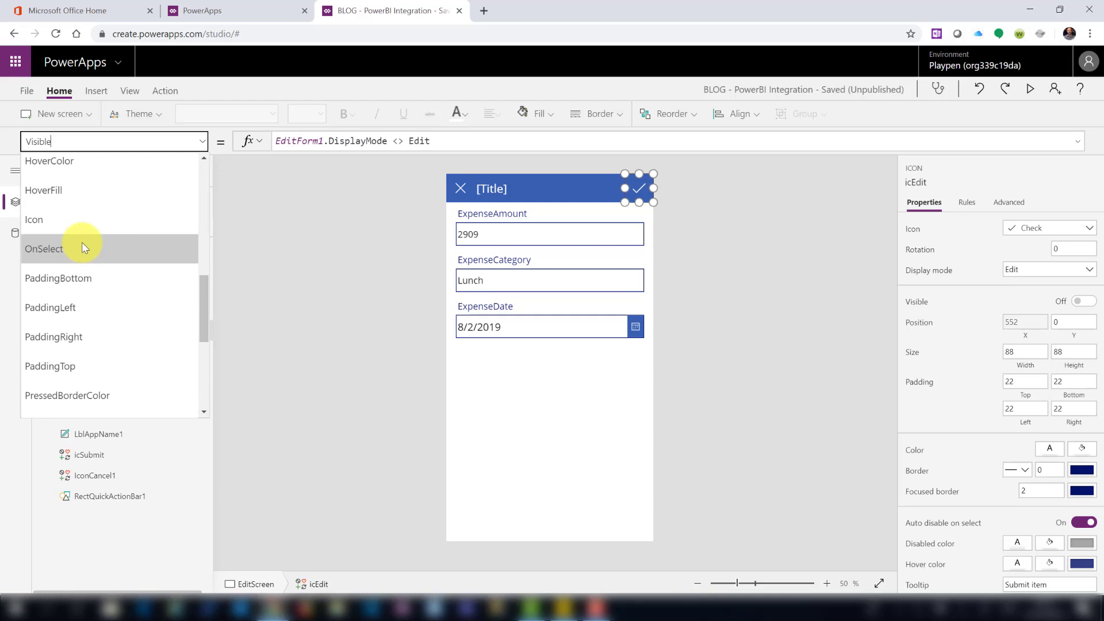
pyautogui.click(121, 247)
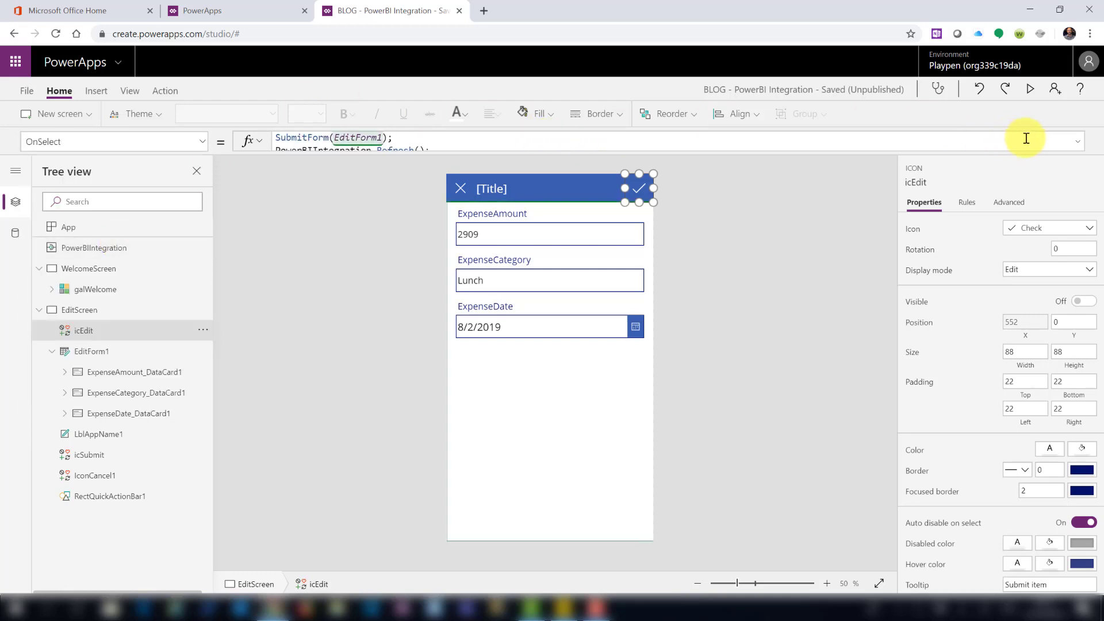
pyautogui.click(1077, 142)
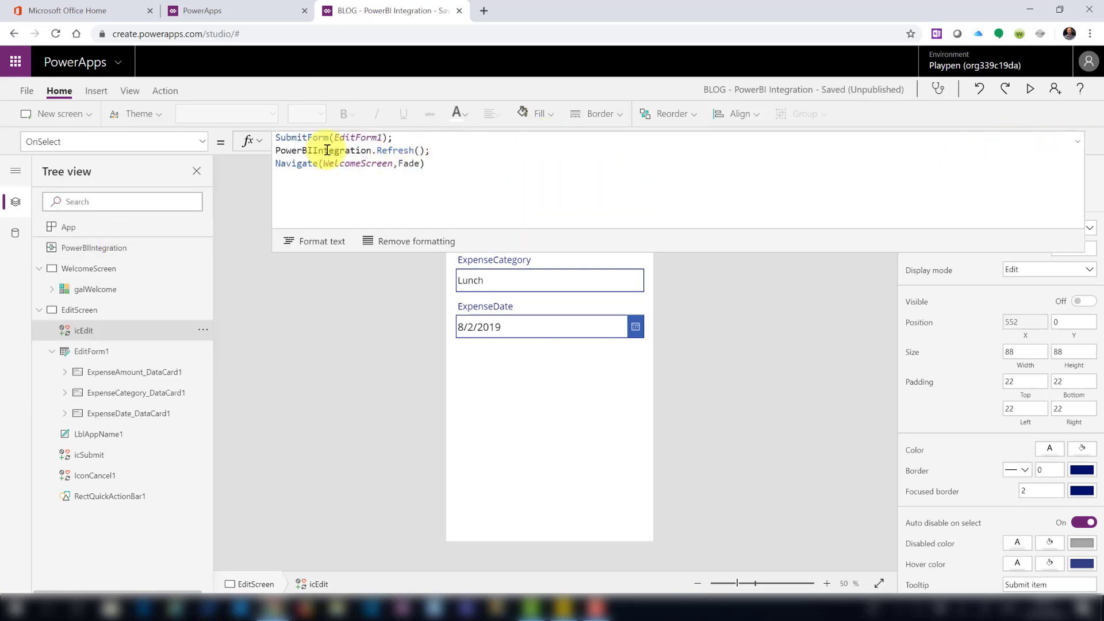
pyautogui.moveTo(485, 154); pyautogui.dragTo(277, 140)
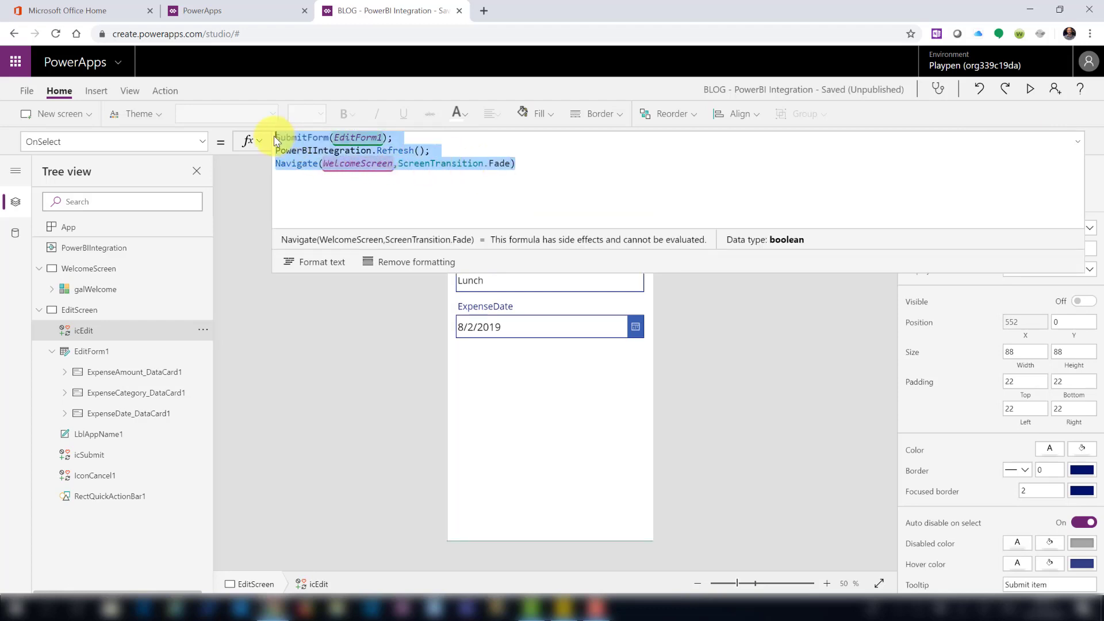
pyautogui.write('Edit')
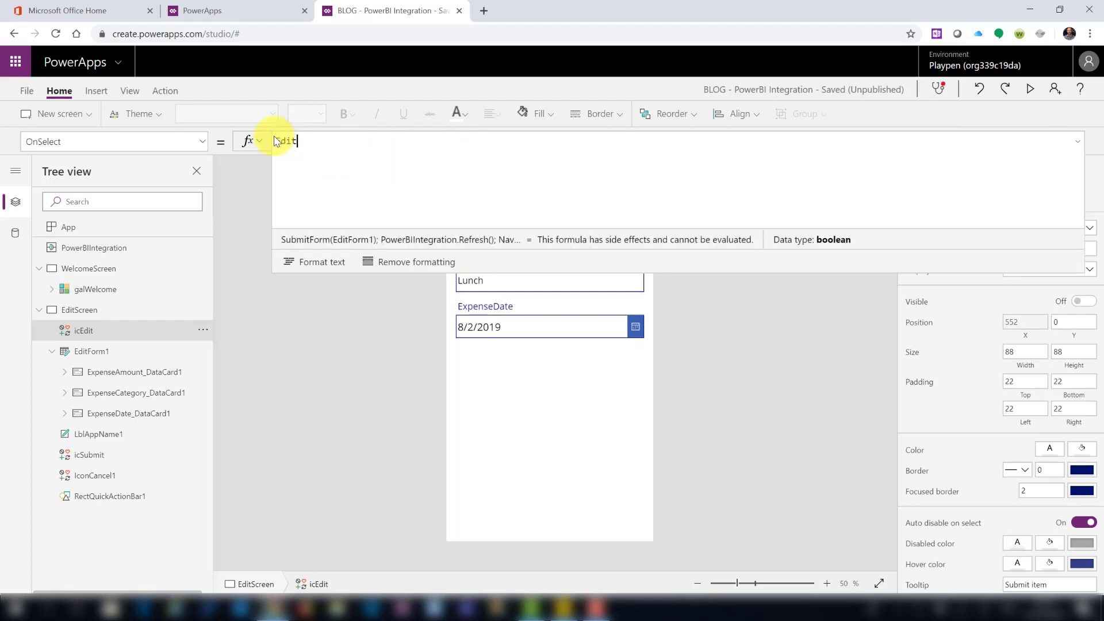
pyautogui.write('Form(')
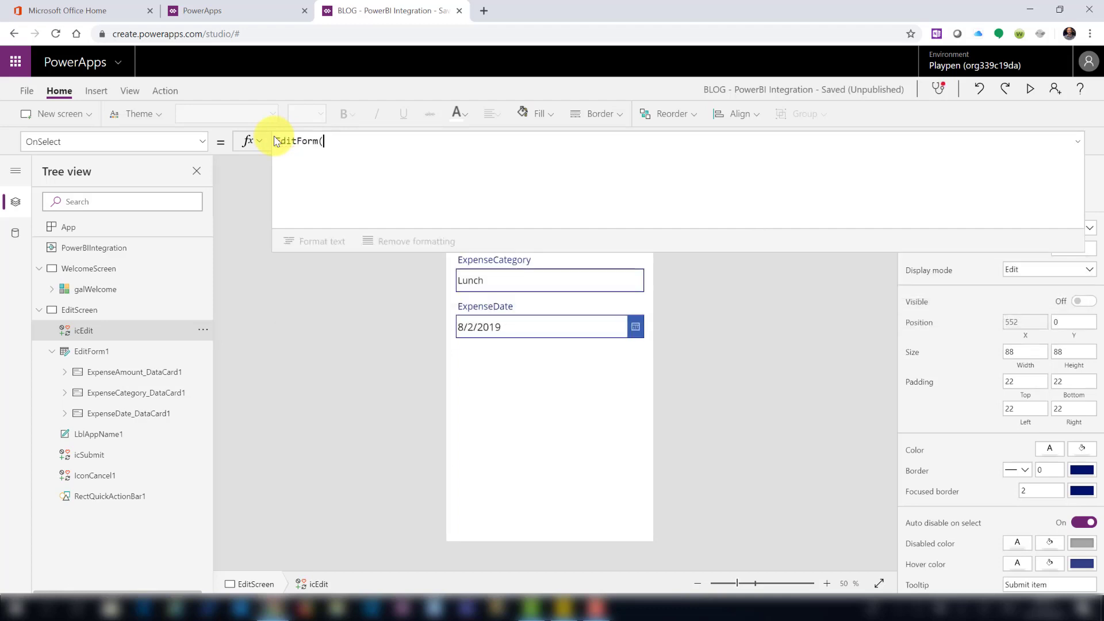
pyautogui.write('E')
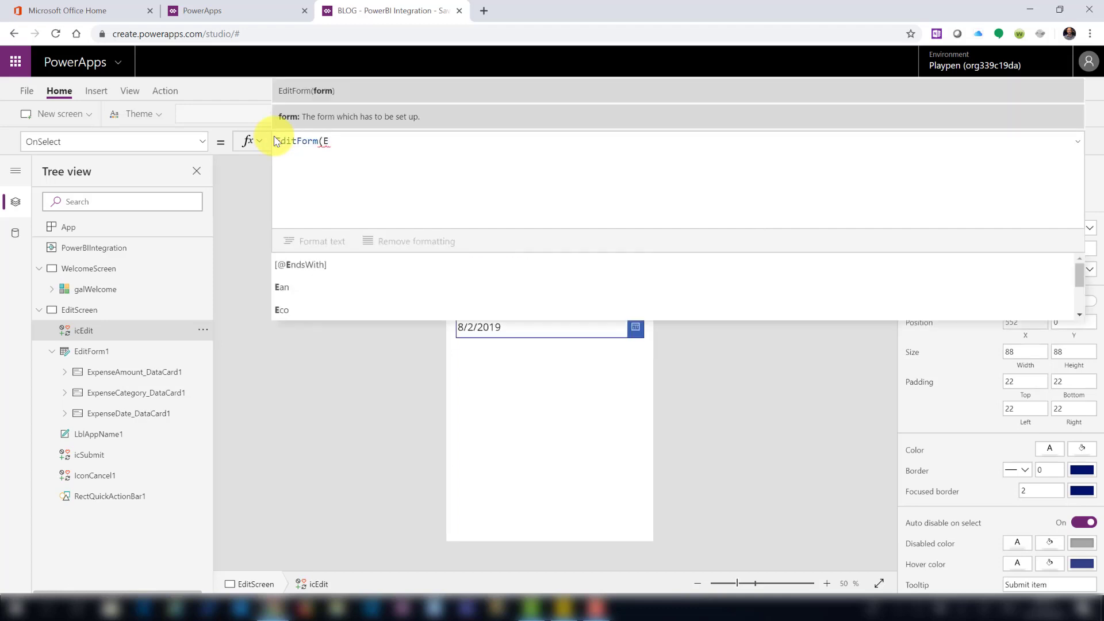
pyautogui.write('ditF')
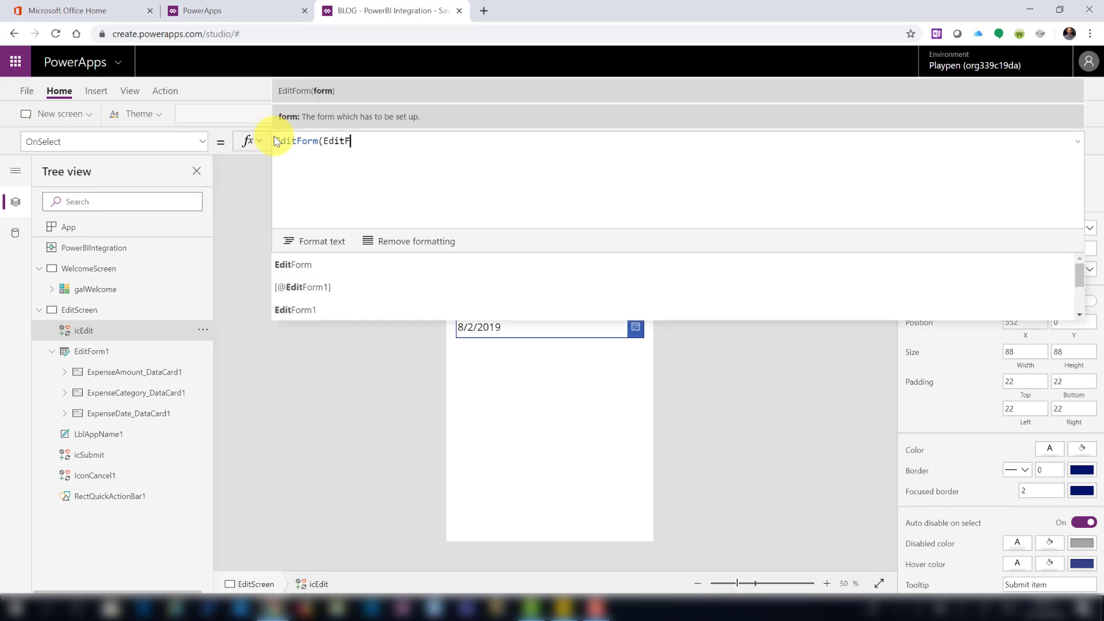
pyautogui.press('Down')
pyautogui.press('Down')
pyautogui.press('Tab')
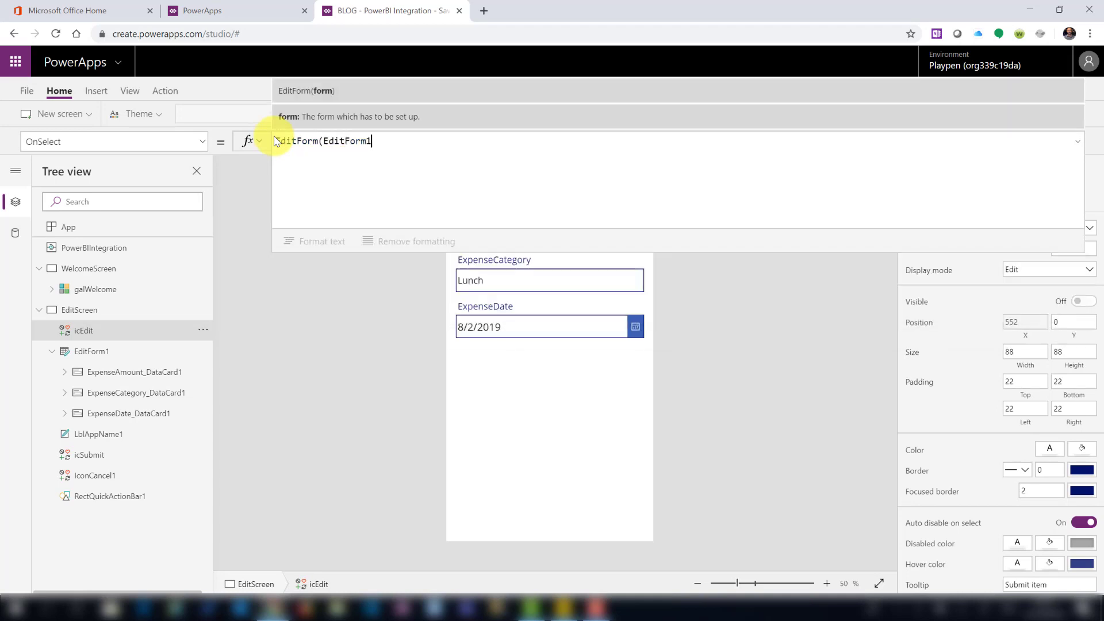
pyautogui.write(')')
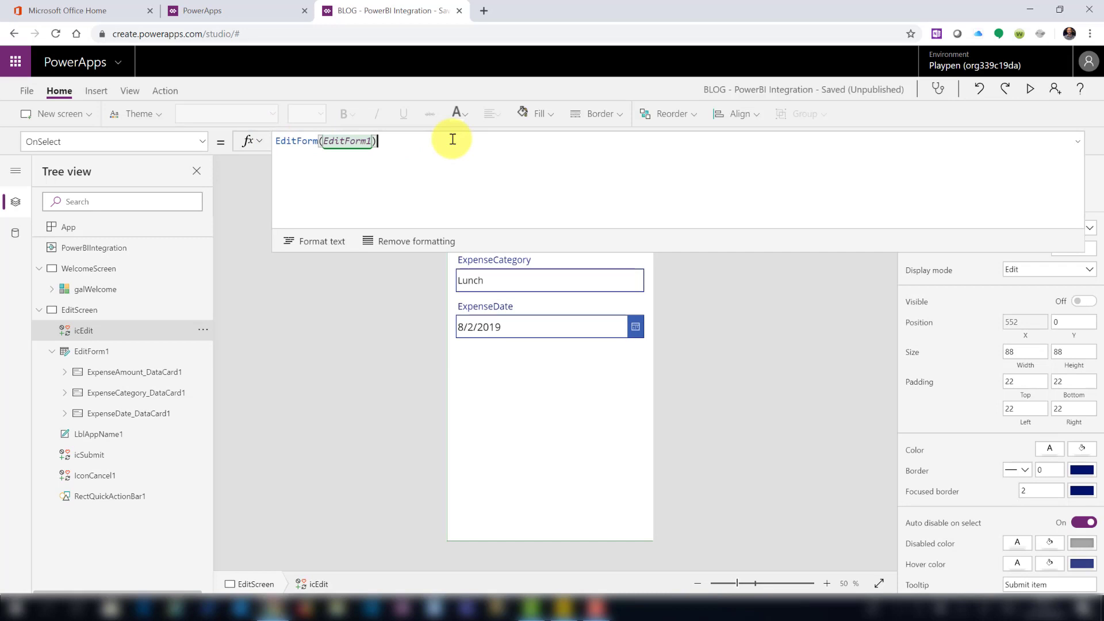
pyautogui.click(1078, 142)
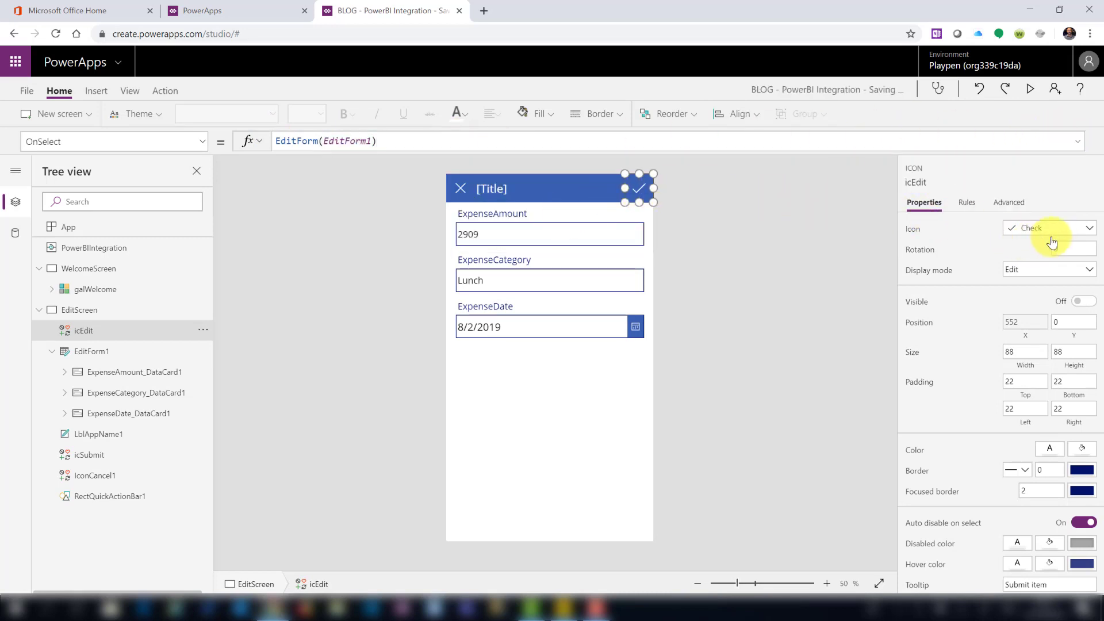
# Change the symbol of icEdit to the Edit icon and delete the [Title] label from the EditScreen header bar
pyautogui.click(1087, 229)
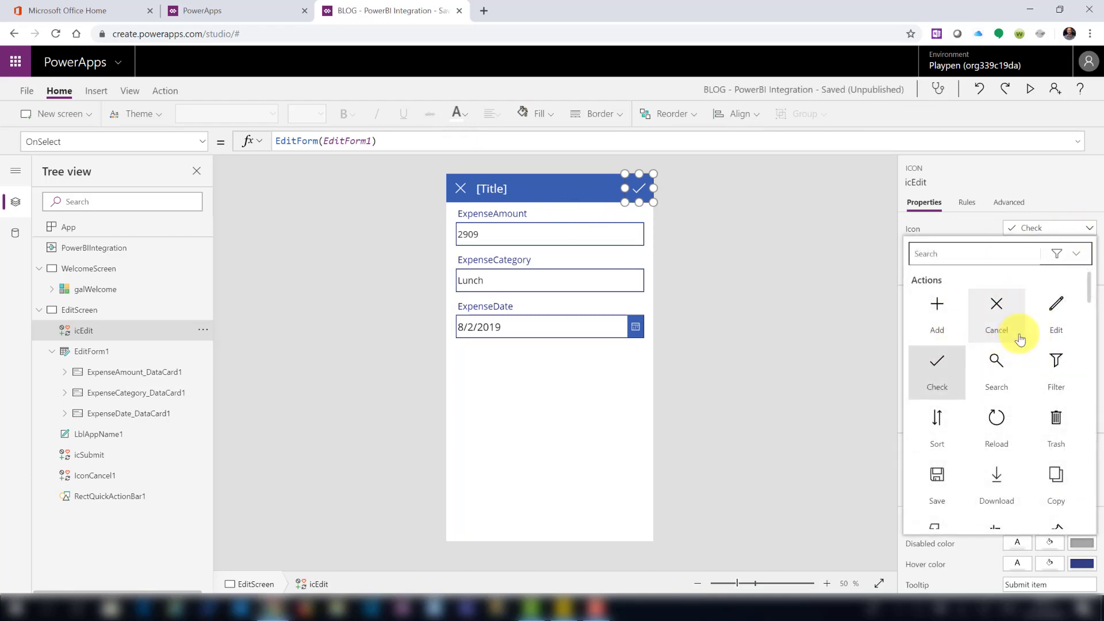
pyautogui.click(1056, 325)
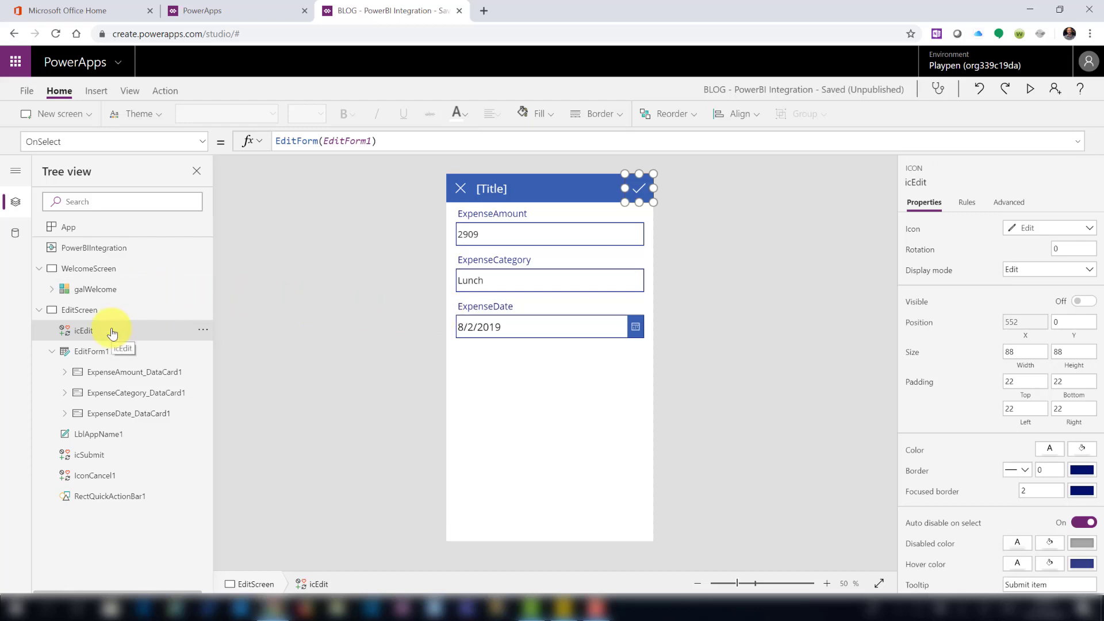
pyautogui.click(496, 187)
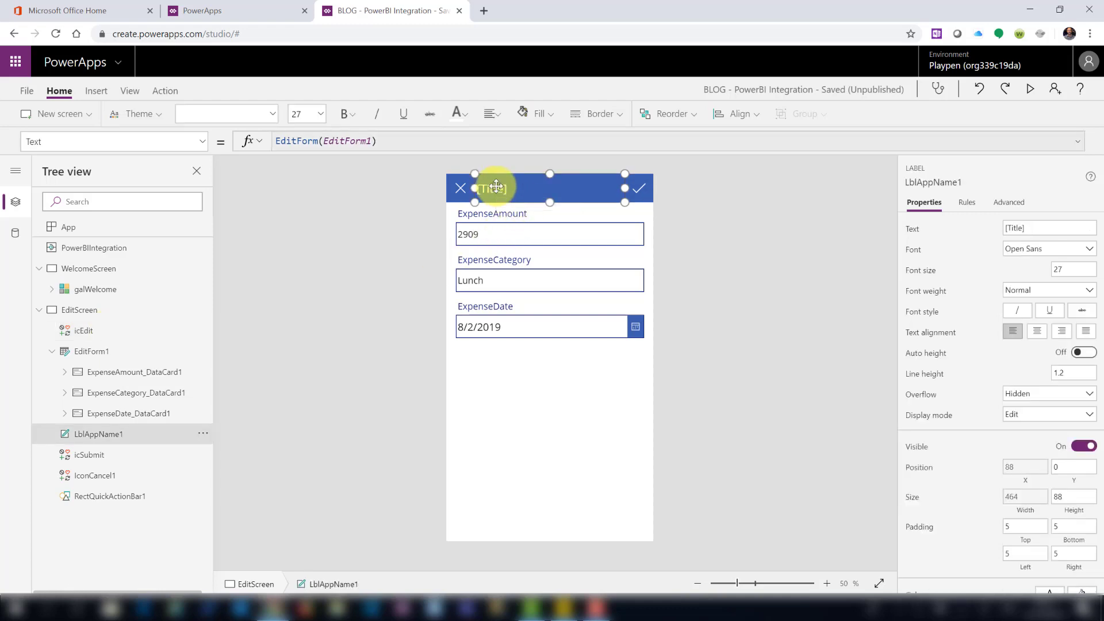
pyautogui.press('Delete')
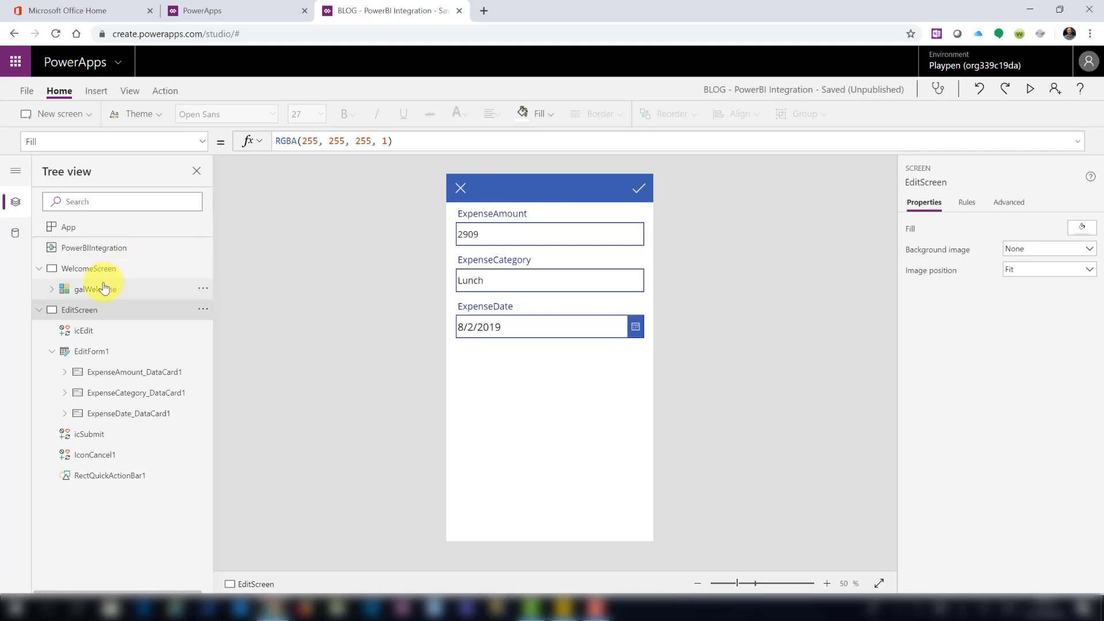
# Insert an Add icon on WelcomeScreen and place it at the right end of the blank strip above the gallery
pyautogui.click(124, 277)
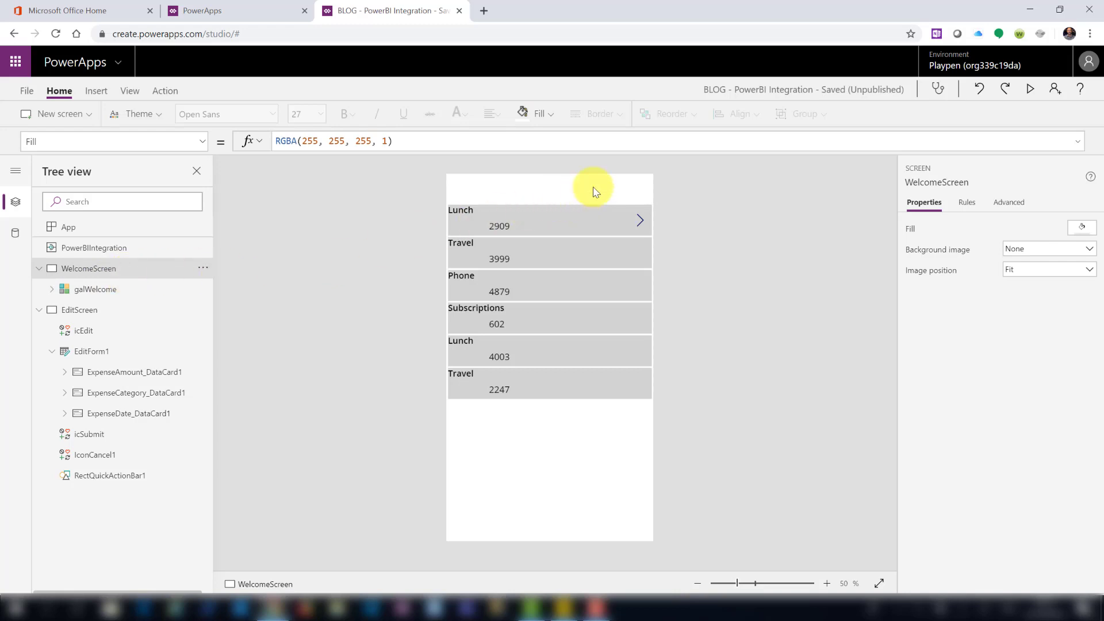
pyautogui.click(99, 93)
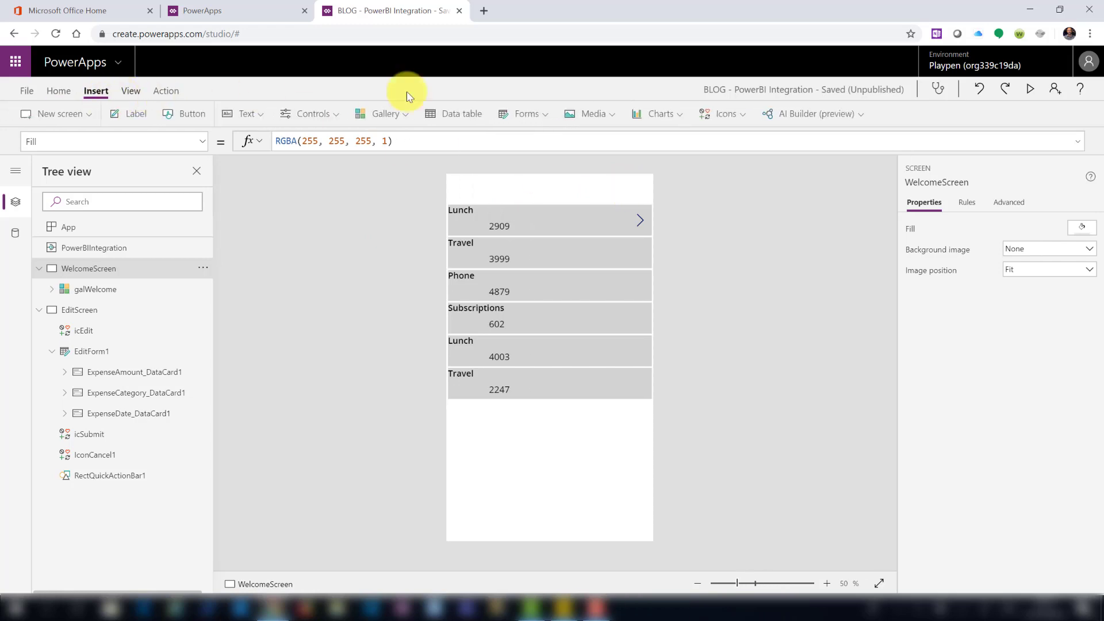
pyautogui.click(726, 113)
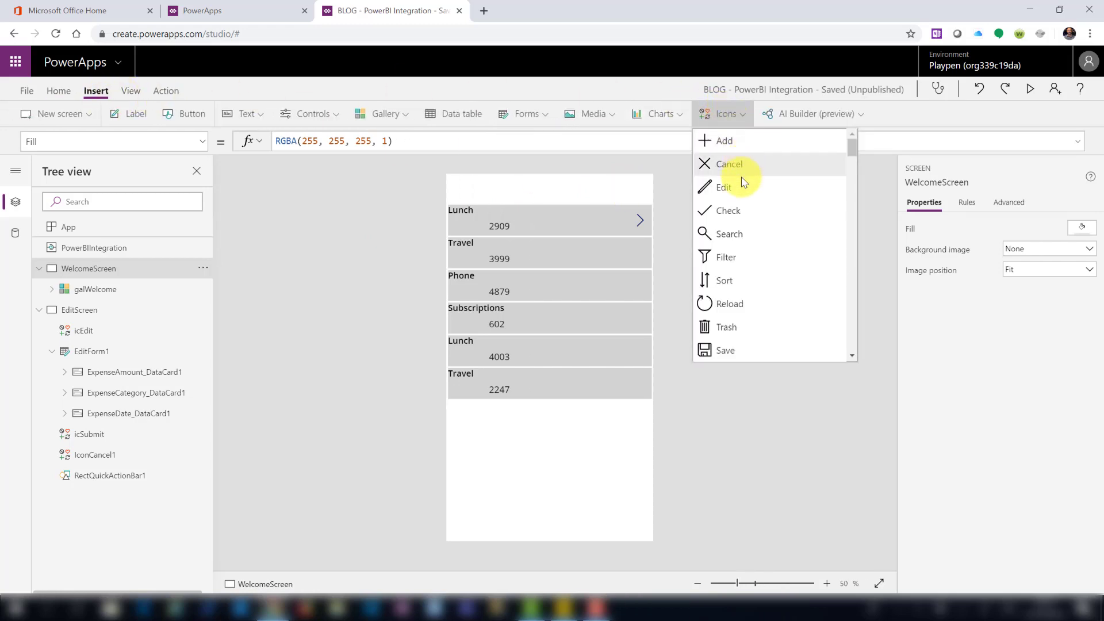
pyautogui.click(743, 141)
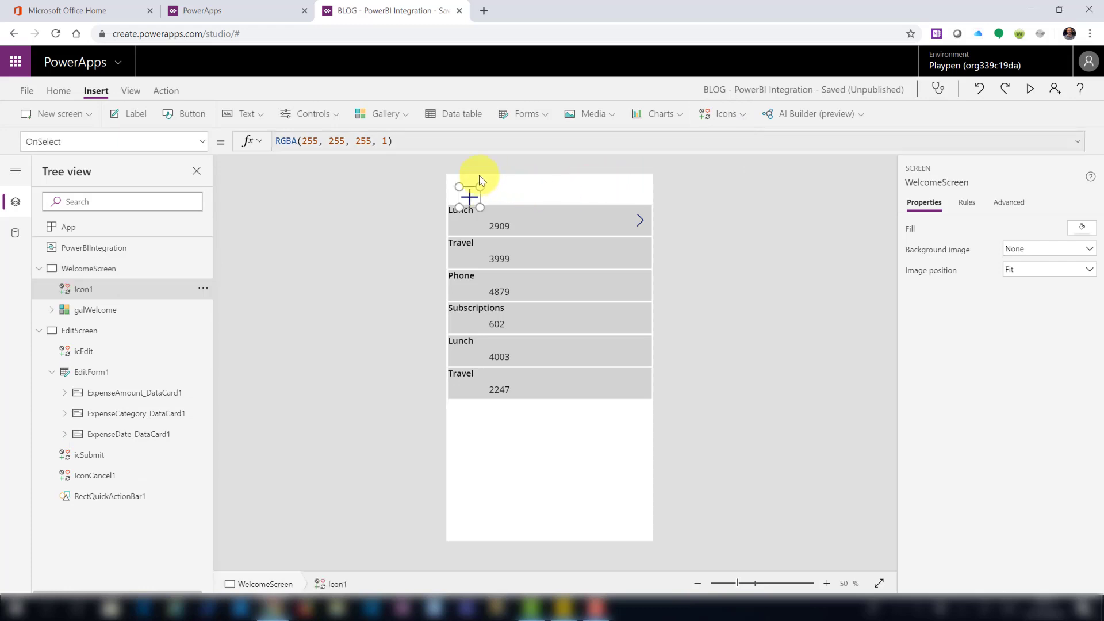
pyautogui.moveTo(469, 192); pyautogui.dragTo(621, 191)
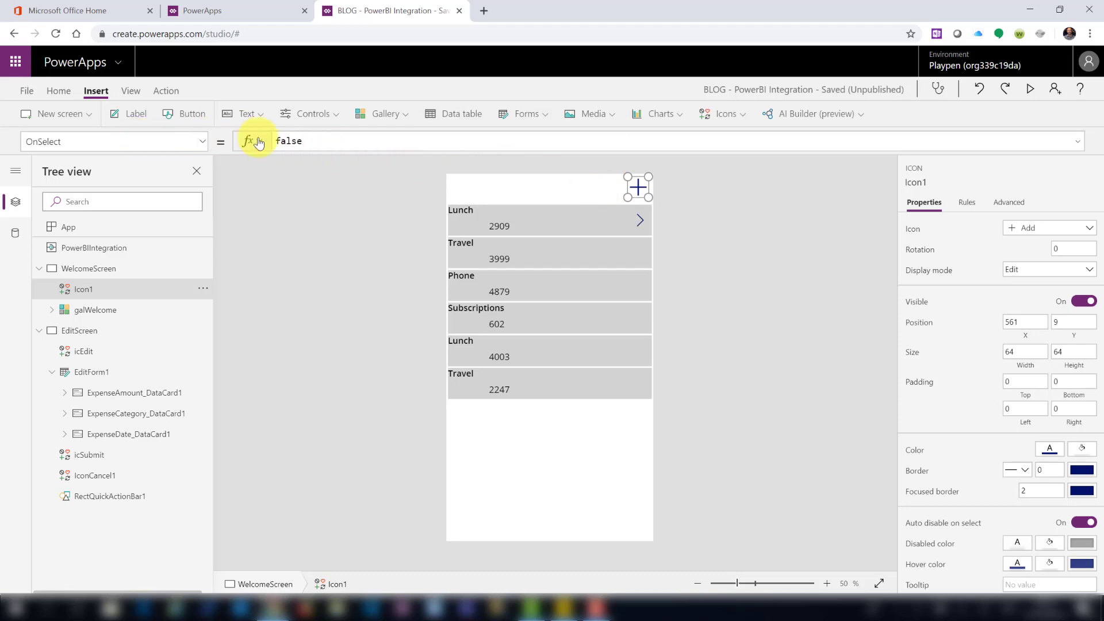
# Replace the OnSelect formula of the new Add icon with NewForm(EditForm1);
pyautogui.moveTo(328, 141); pyautogui.dragTo(205, 136)
pyautogui.write('N')
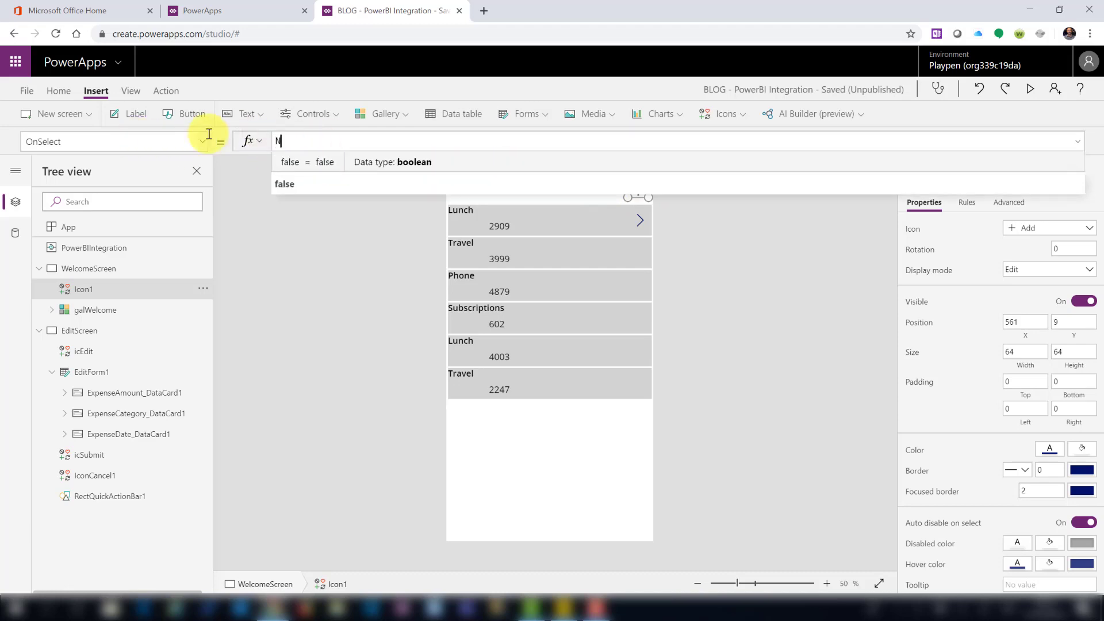
pyautogui.write('ewForm(')
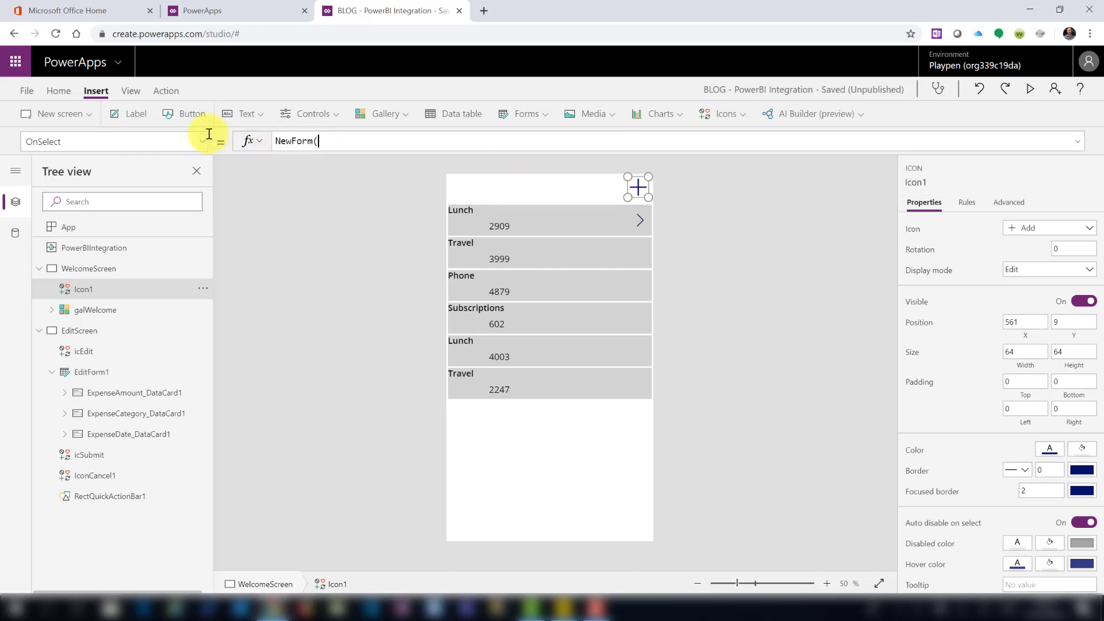
pyautogui.write('Edi')
pyautogui.press('Down')
pyautogui.press('Down')
pyautogui.press('Tab')
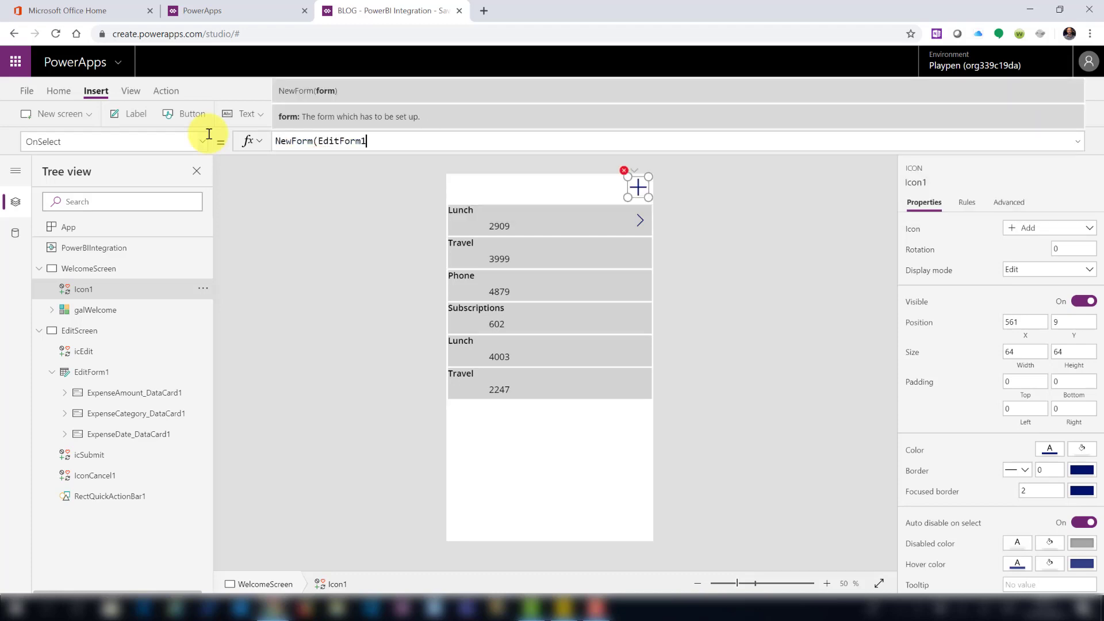
pyautogui.write(';')
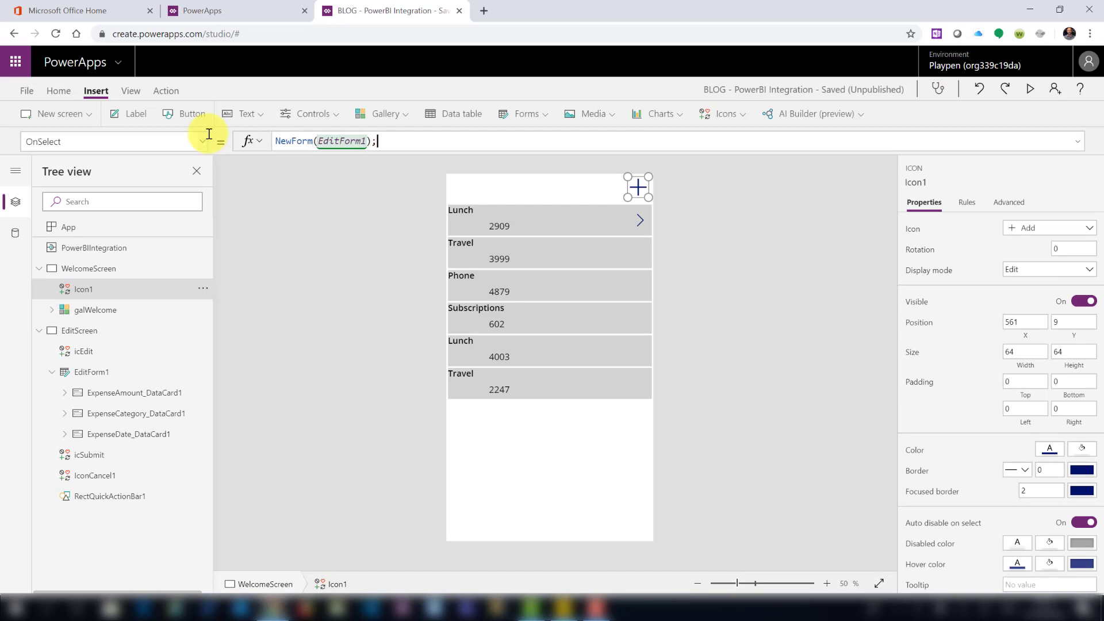
# Add a second line Navigate(EditScreen,ScreenTransition.CoverRight) to the Add icon's OnSelect formula
pyautogui.hotkey('shift', 'Return')
pyautogui.write('Navigate(')
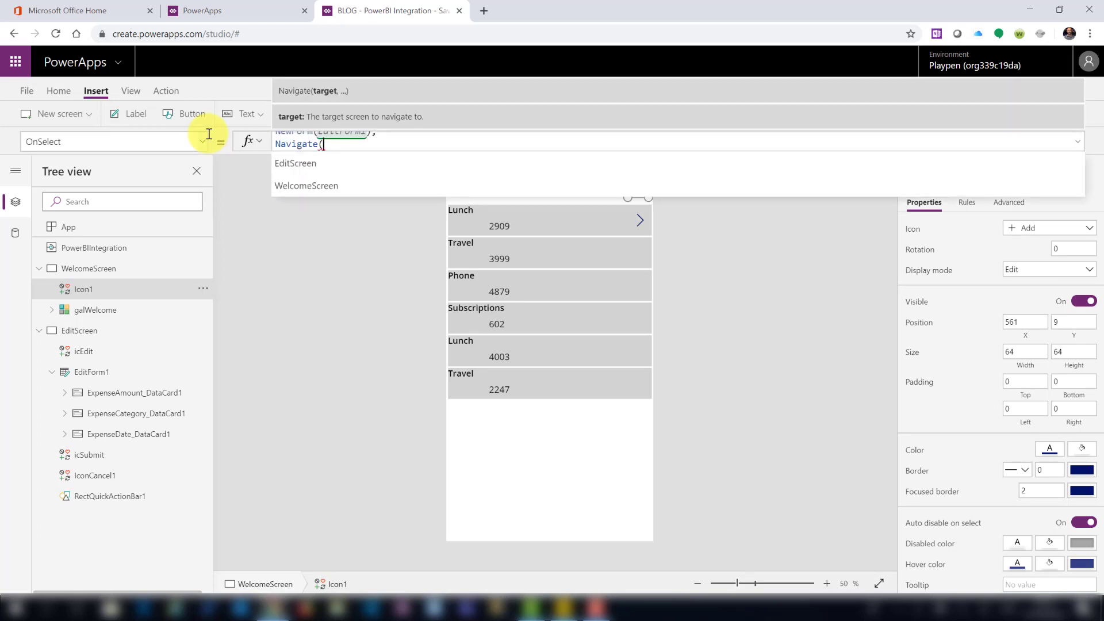
pyautogui.press('Down')
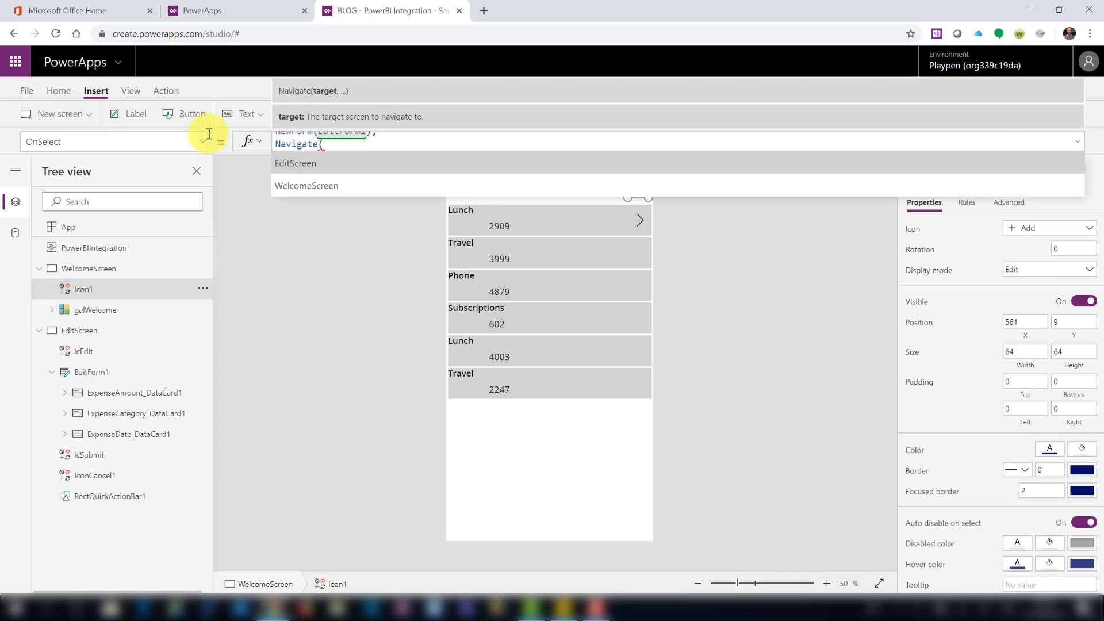
pyautogui.press('Tab')
pyautogui.write(',')
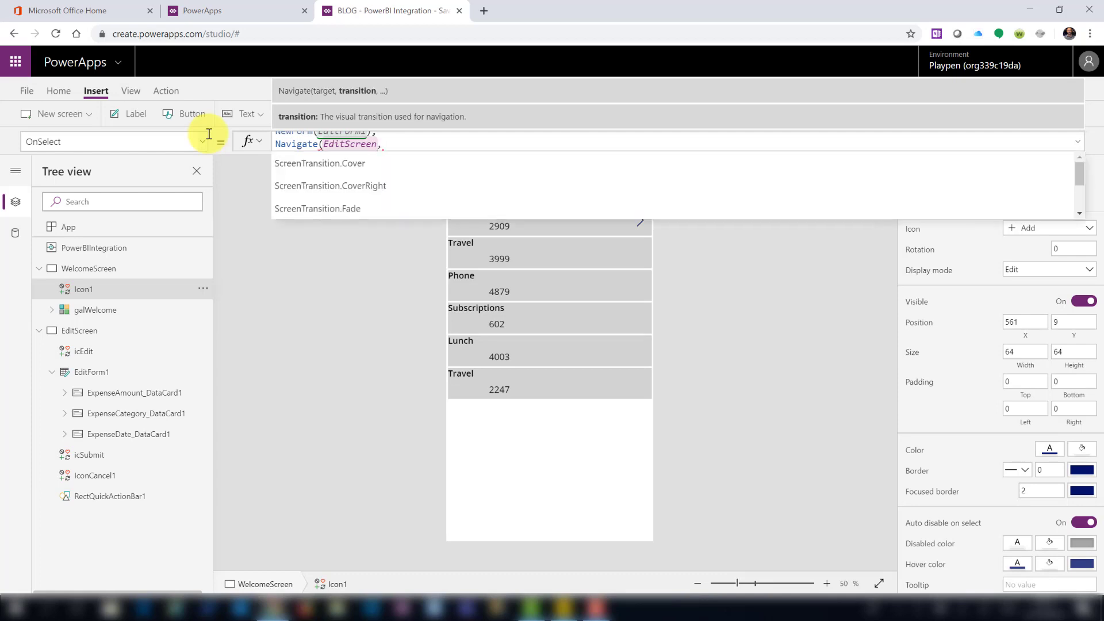
pyautogui.press('Down')
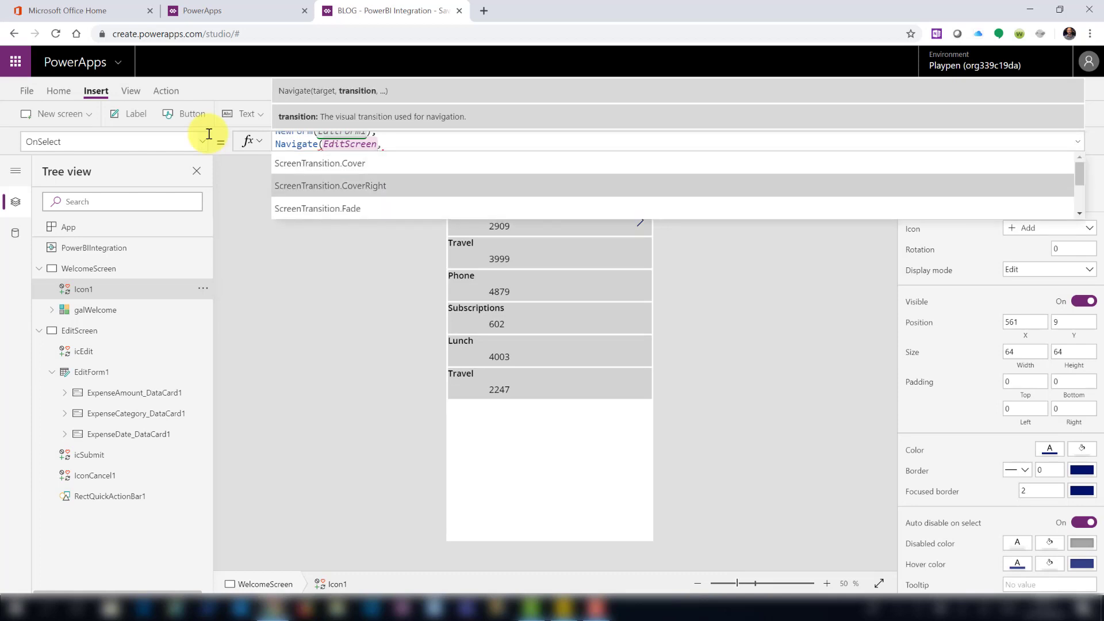
pyautogui.press('Tab')
pyautogui.write(')')
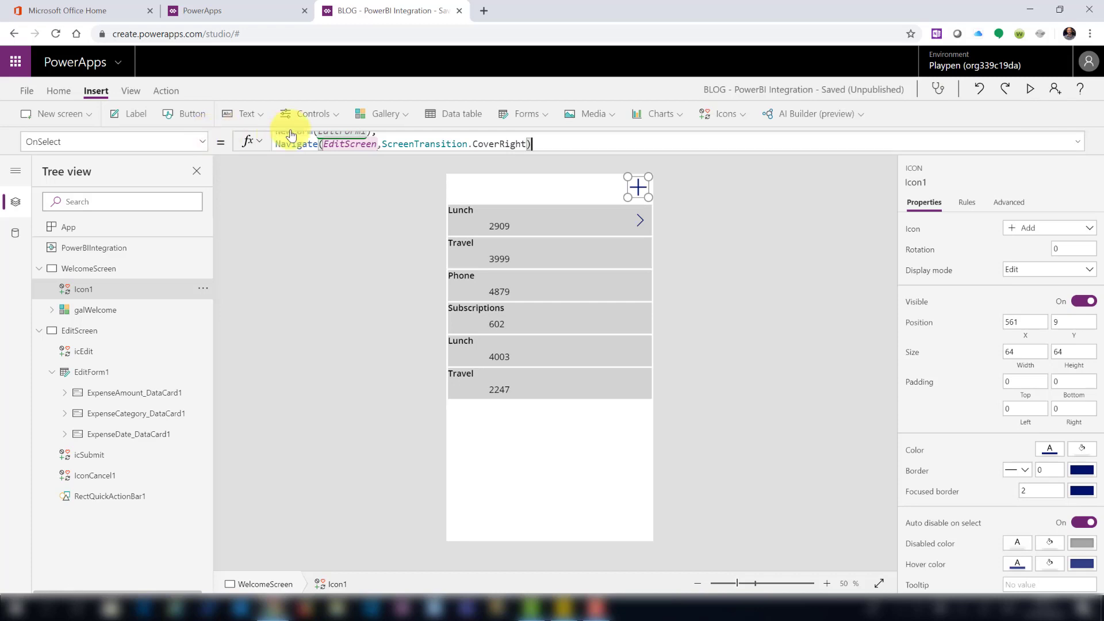
# Copy the Navigate line from the Add icon's formula and check the OnSelect formula of the gallery's NextArrow1 icon
pyautogui.hotkey('shift', 'Home')
pyautogui.hotkey('ctrl', 'c')
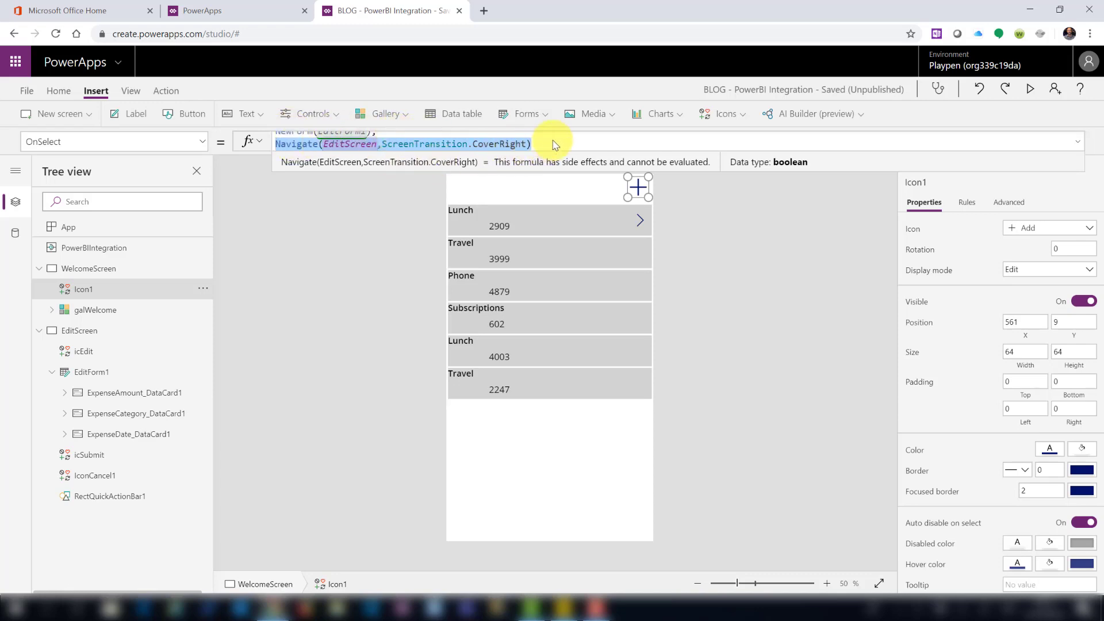
pyautogui.click(571, 315)
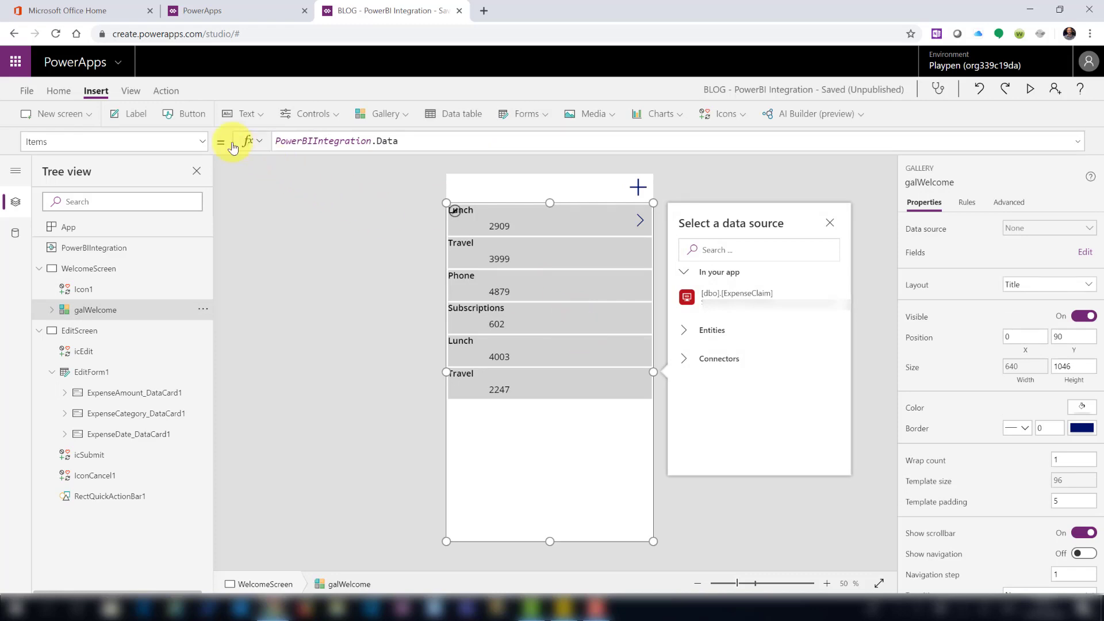
pyautogui.click(623, 224)
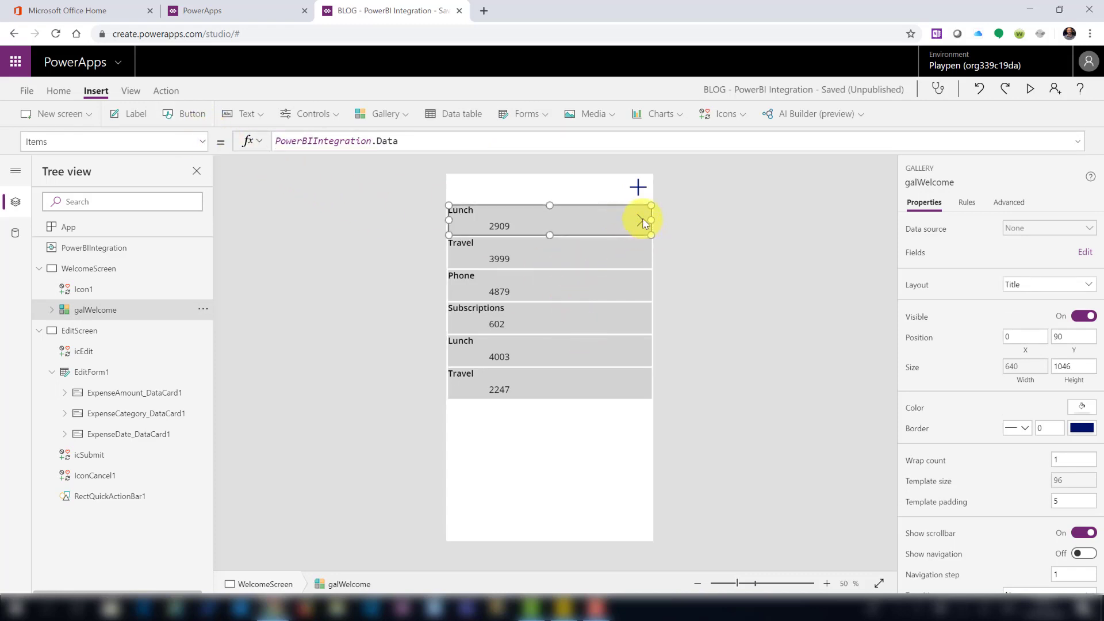
pyautogui.click(643, 220)
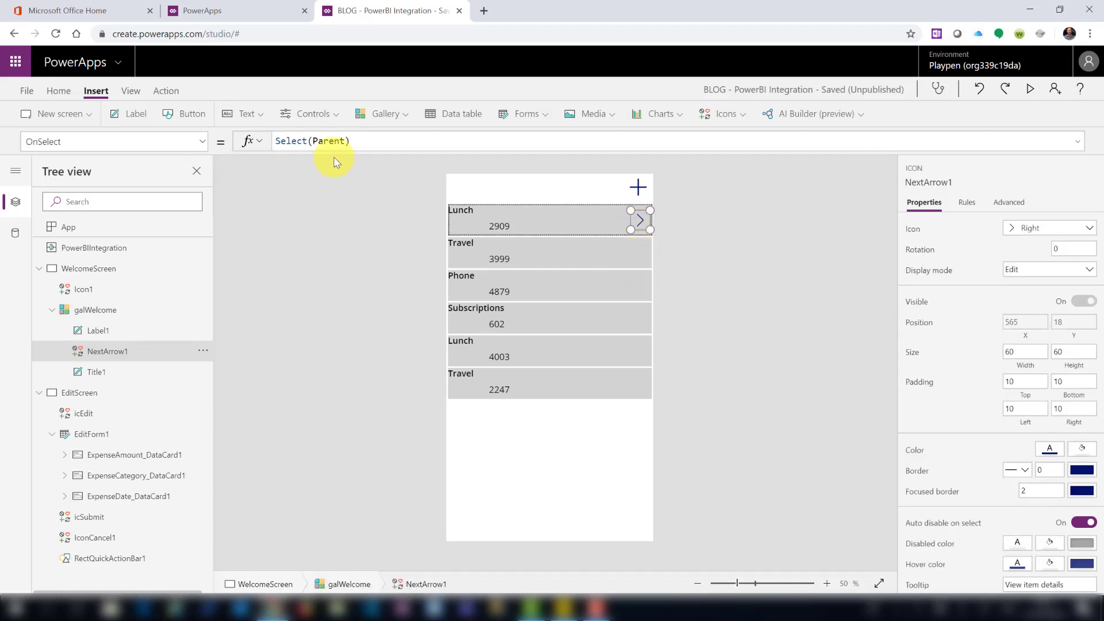
pyautogui.click(202, 143)
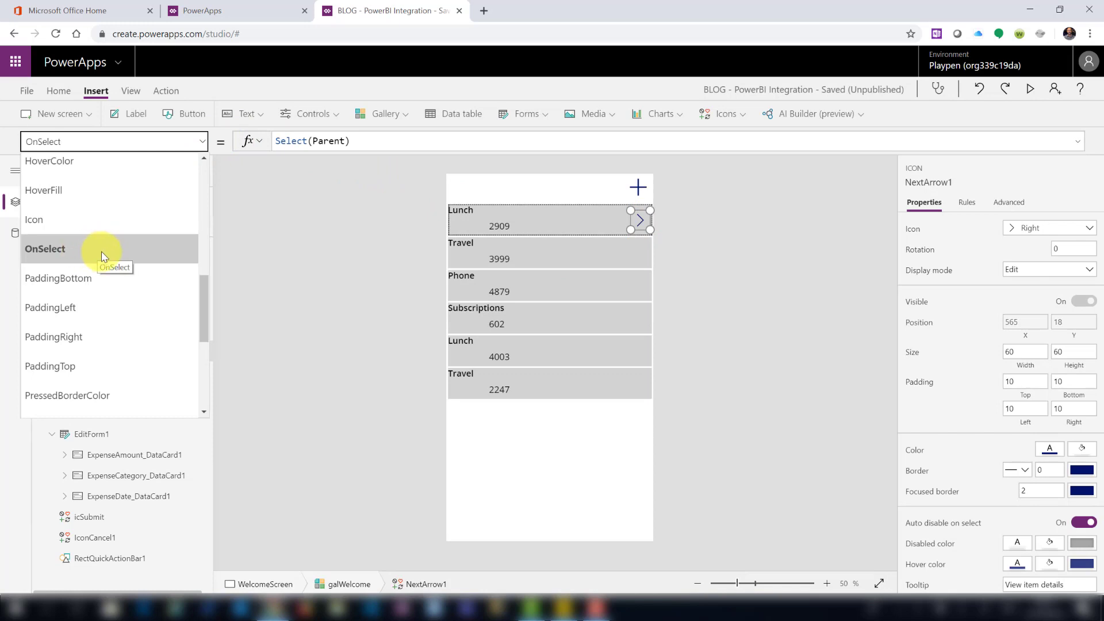
pyautogui.click(136, 249)
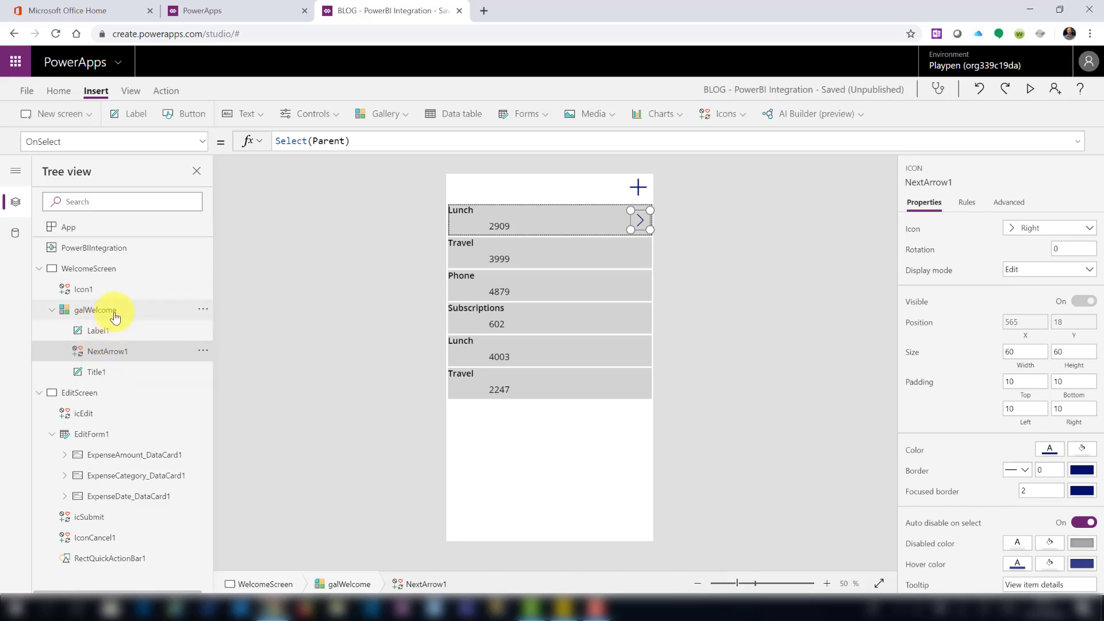
# Replace the OnSelect formula of galWelcome with ViewForm(EditForm1); followed by the copied Navigate call to EditScreen with the CoverRight transition
pyautogui.click(110, 310)
pyautogui.click(201, 144)
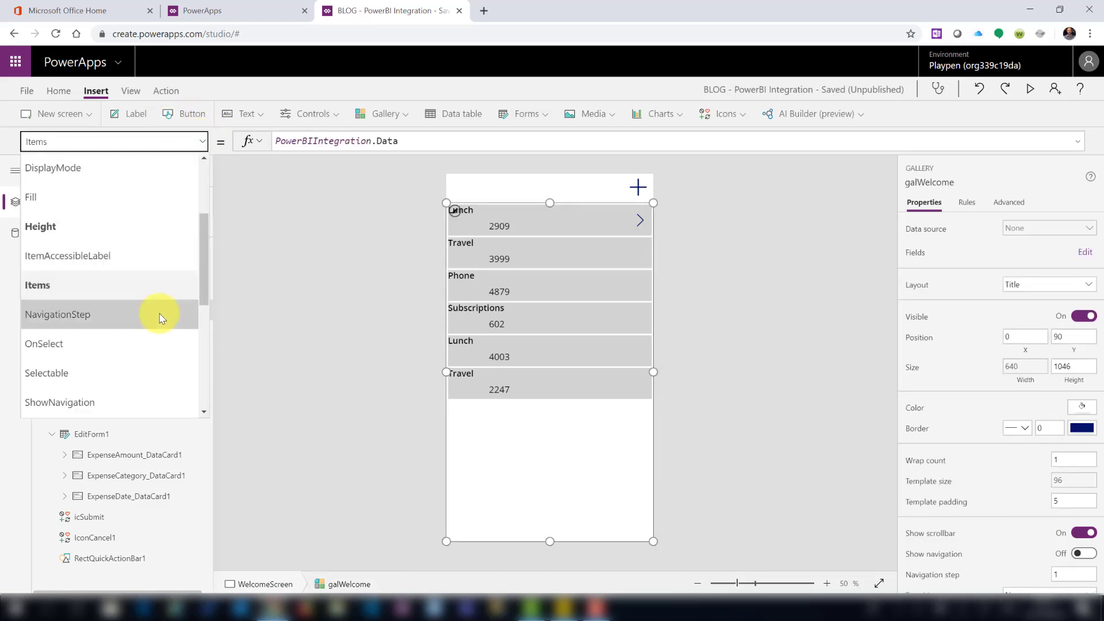
pyautogui.scroll(-1, 161, 318)
pyautogui.click(94, 315)
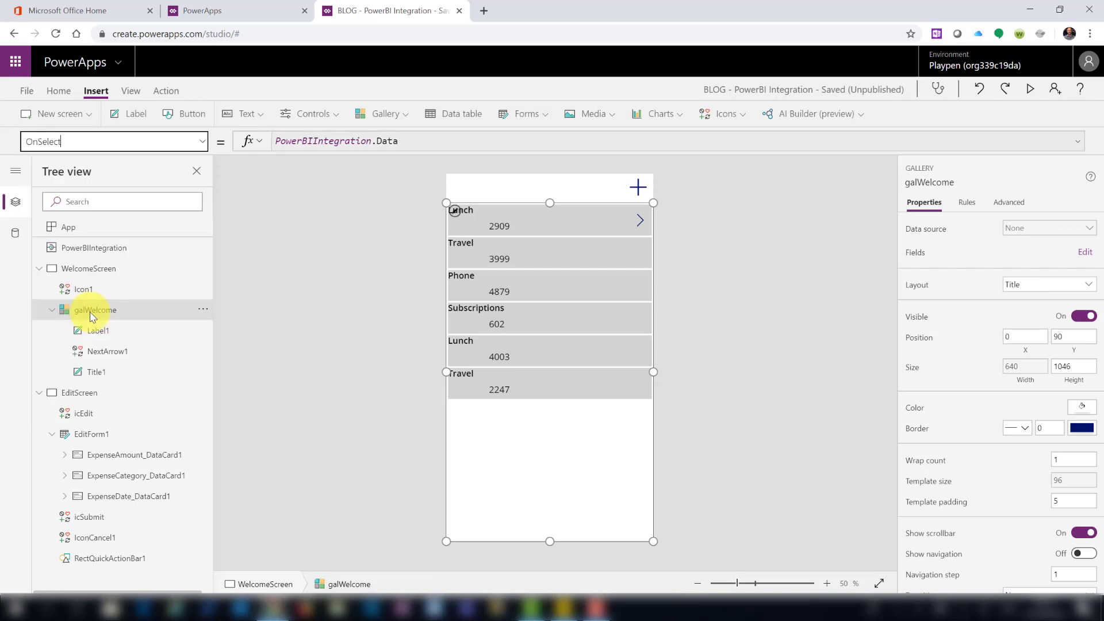
pyautogui.click(338, 142)
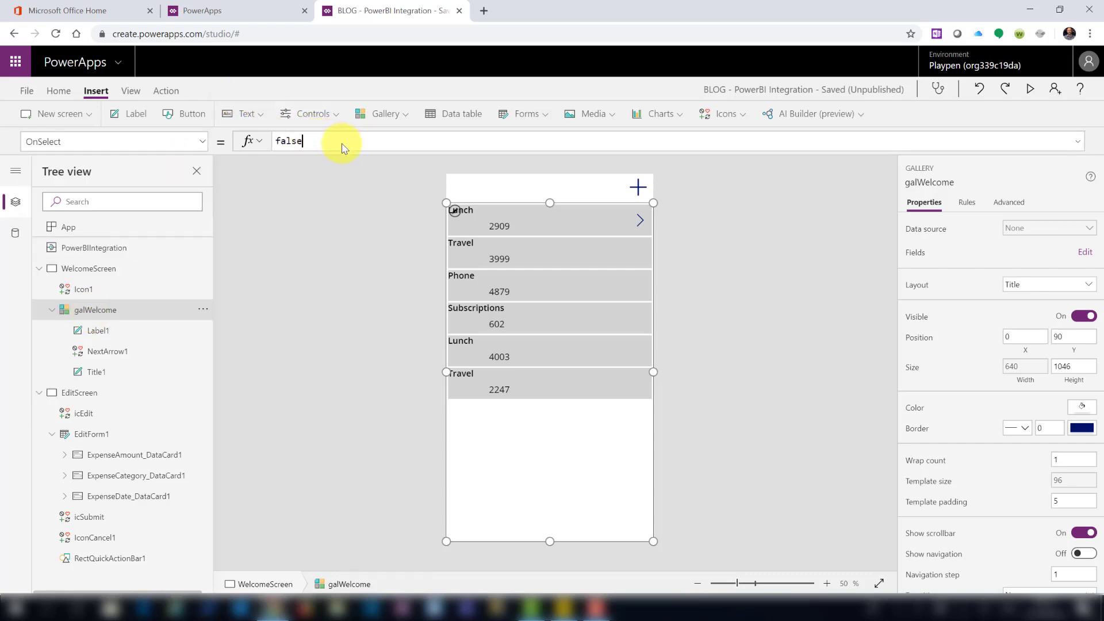
pyautogui.doubleClick(319, 145)
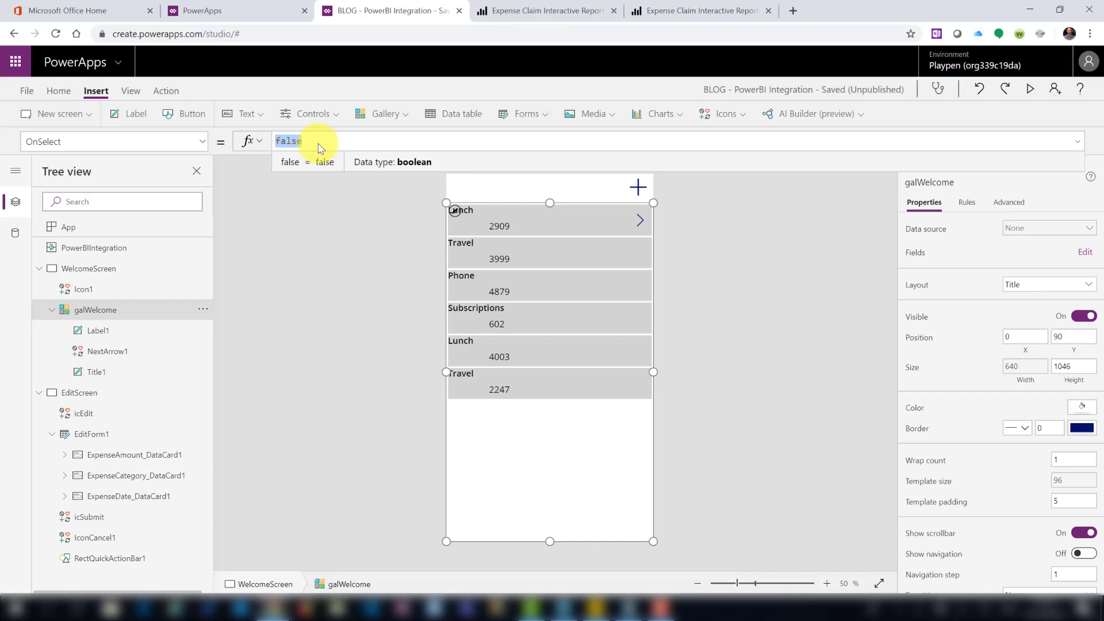
pyautogui.write('ViewForm(Edi')
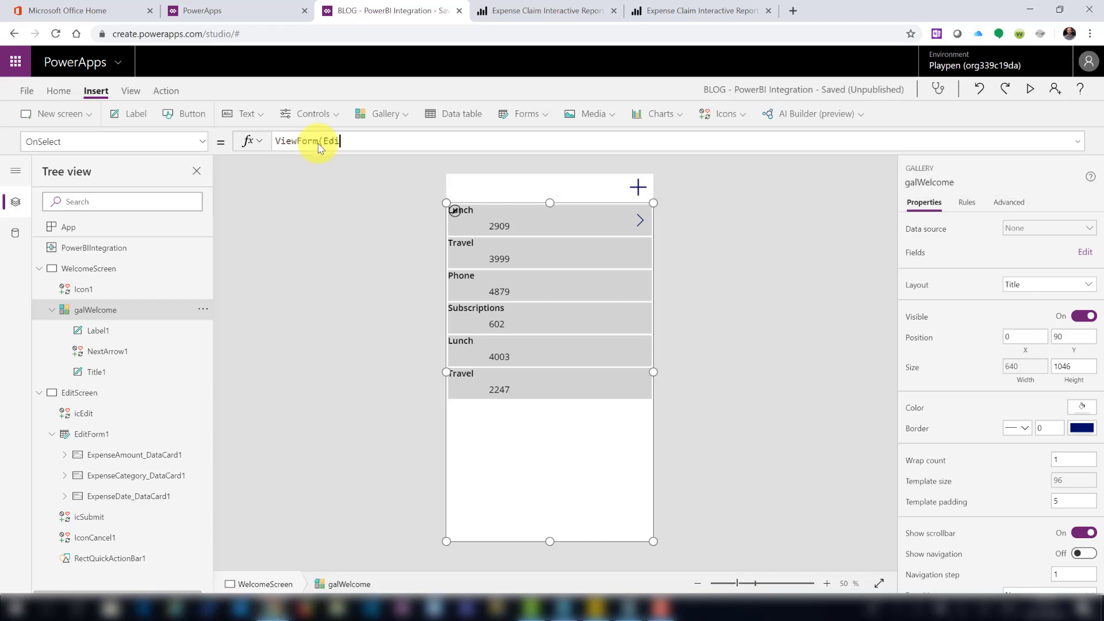
pyautogui.press('Down')
pyautogui.press('Tab')
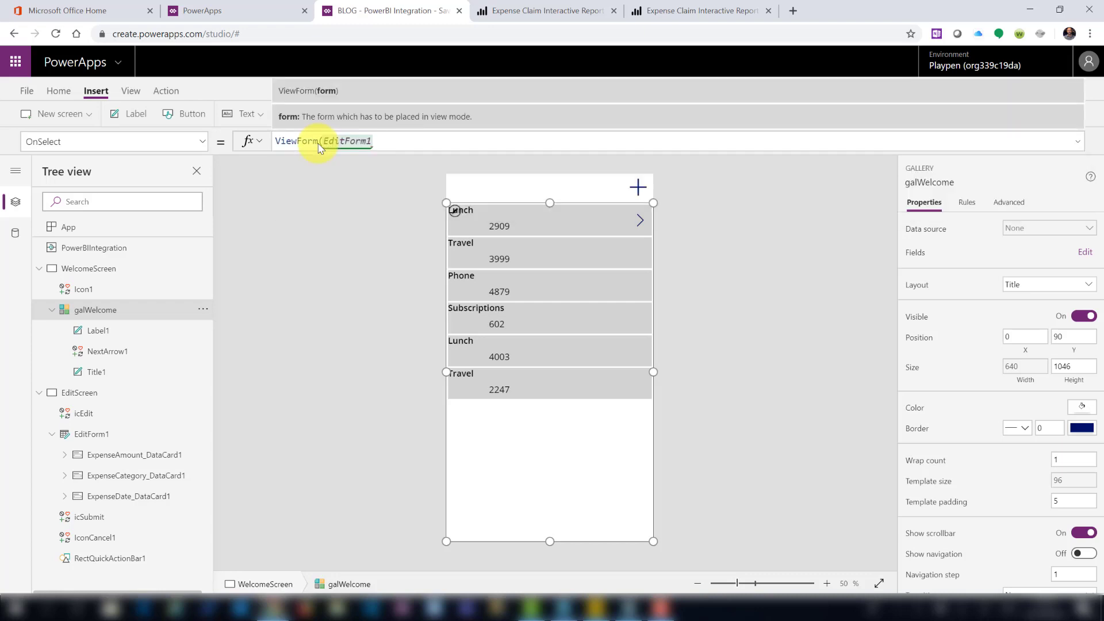
pyautogui.write(');')
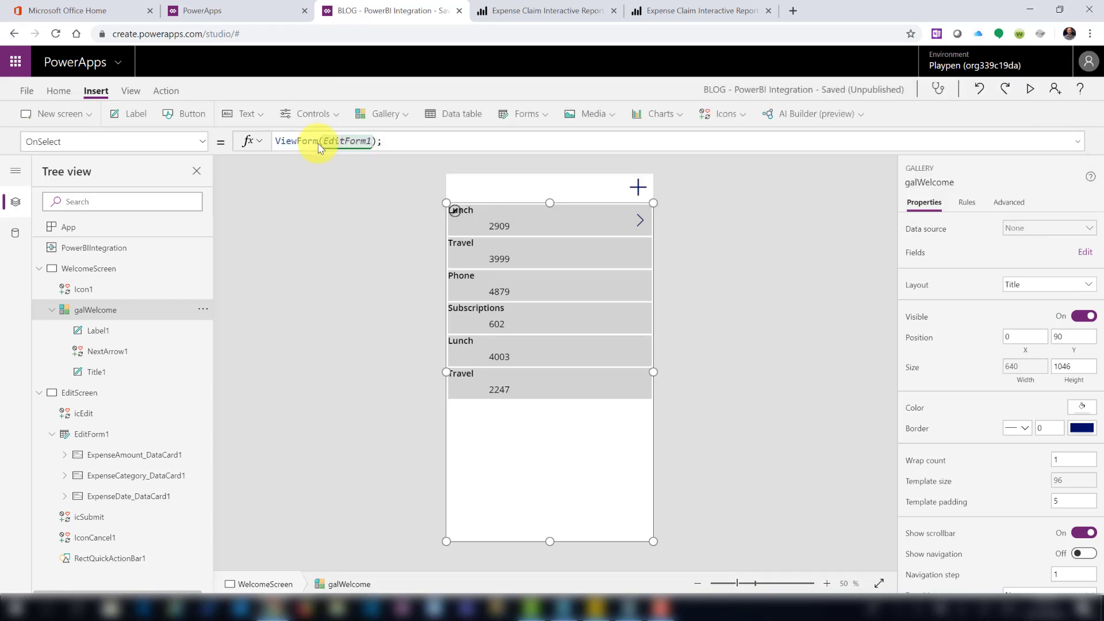
pyautogui.hotkey('shift', 'Return')
pyautogui.hotkey('ctrl', 'v')
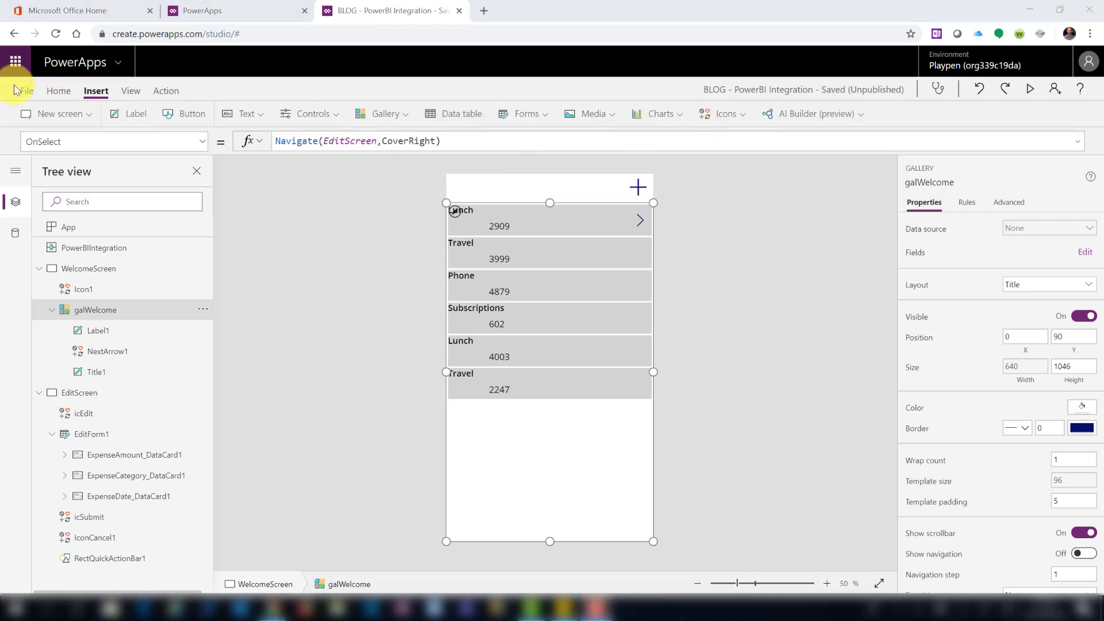
# Save the BLOG - PowerBI Integration app and publish the saved version
pyautogui.click(27, 91)
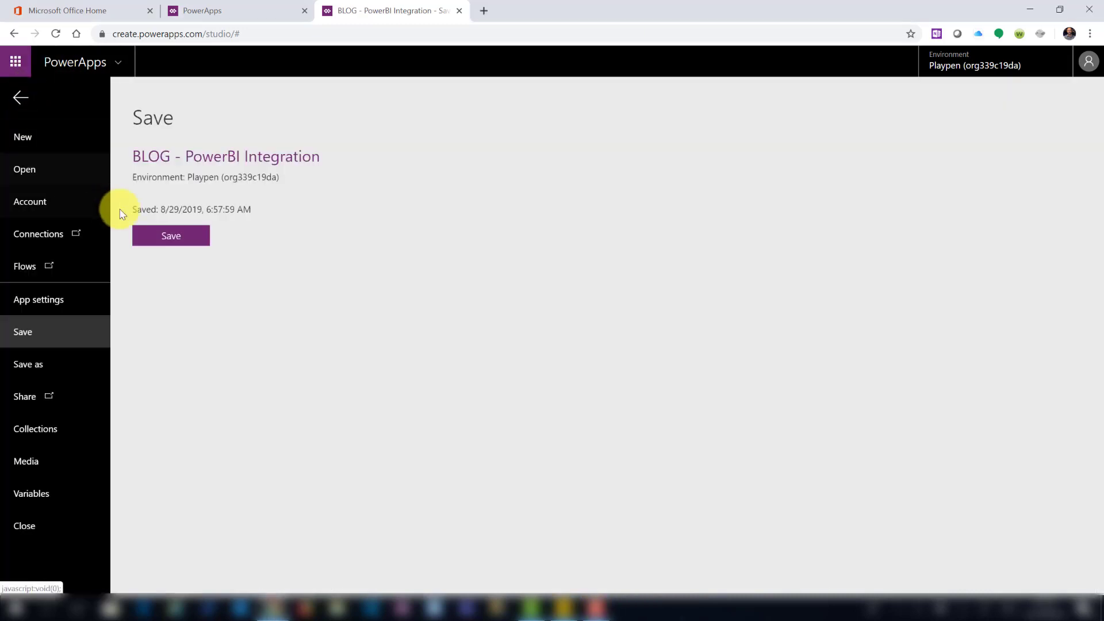
pyautogui.click(168, 236)
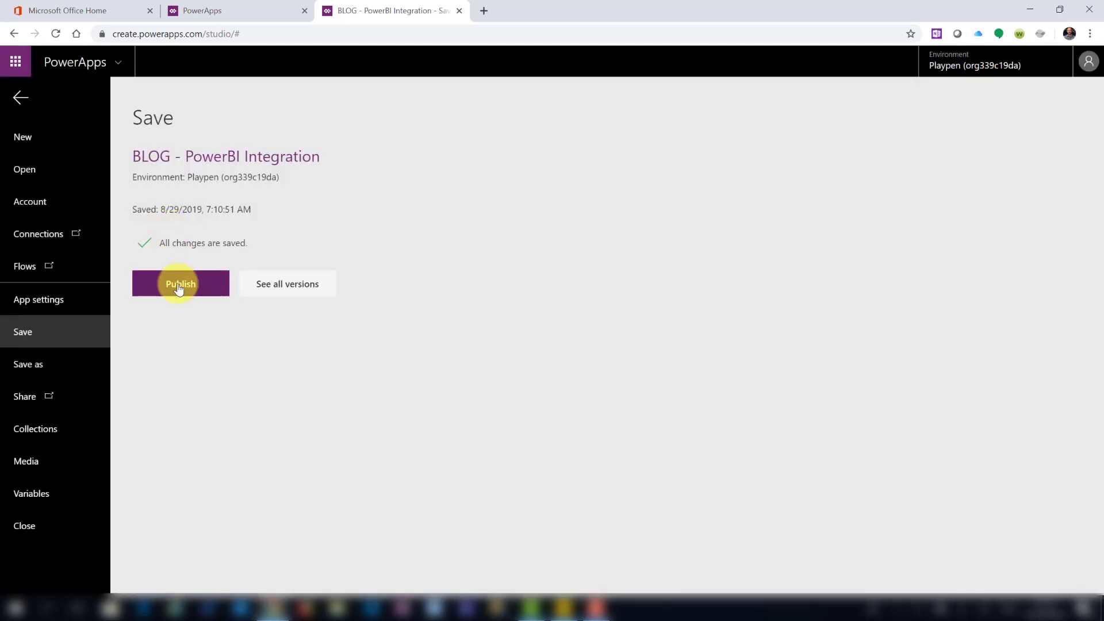
pyautogui.click(179, 289)
pyautogui.click(572, 398)
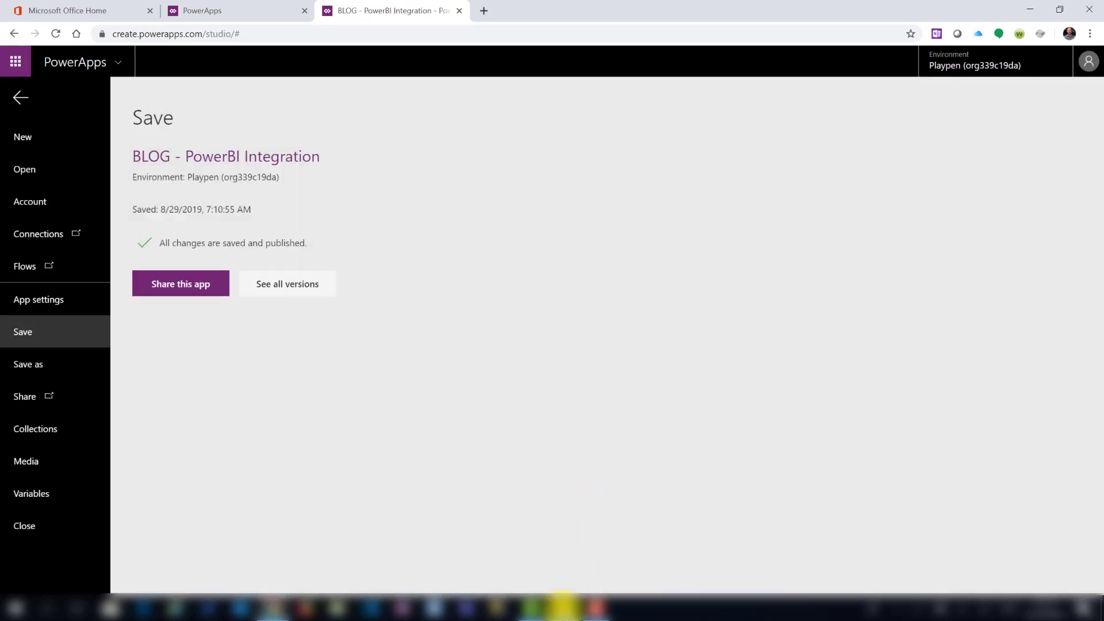
# Switch to Power BI Desktop and publish the Expense Claim Interactive Report Video report to the GRP-Demo workspace
pyautogui.click(564, 604)
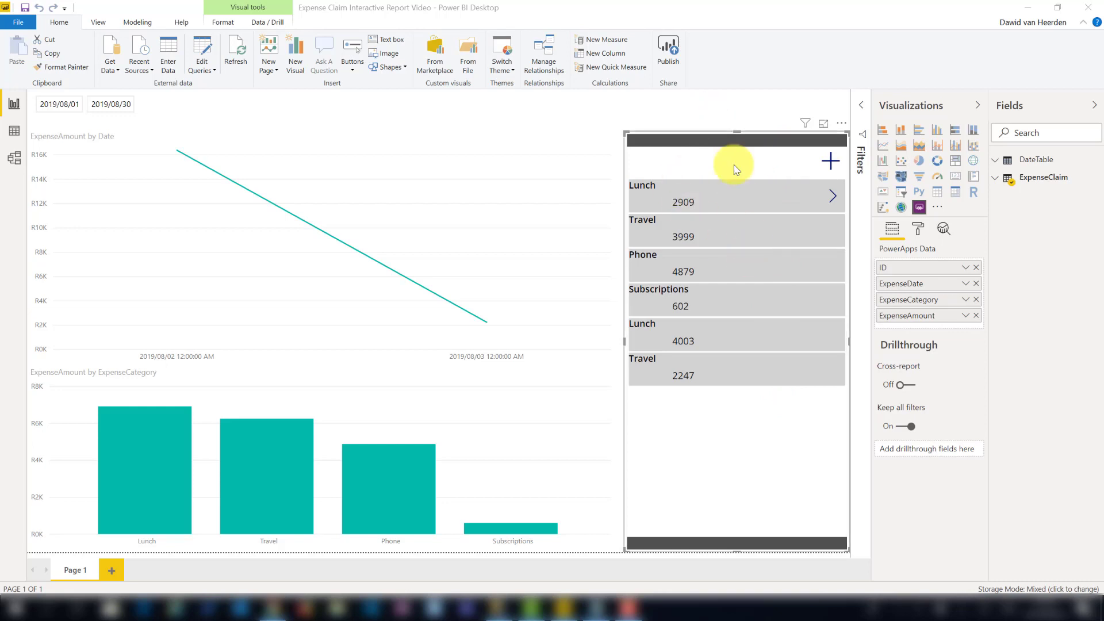
pyautogui.click(668, 54)
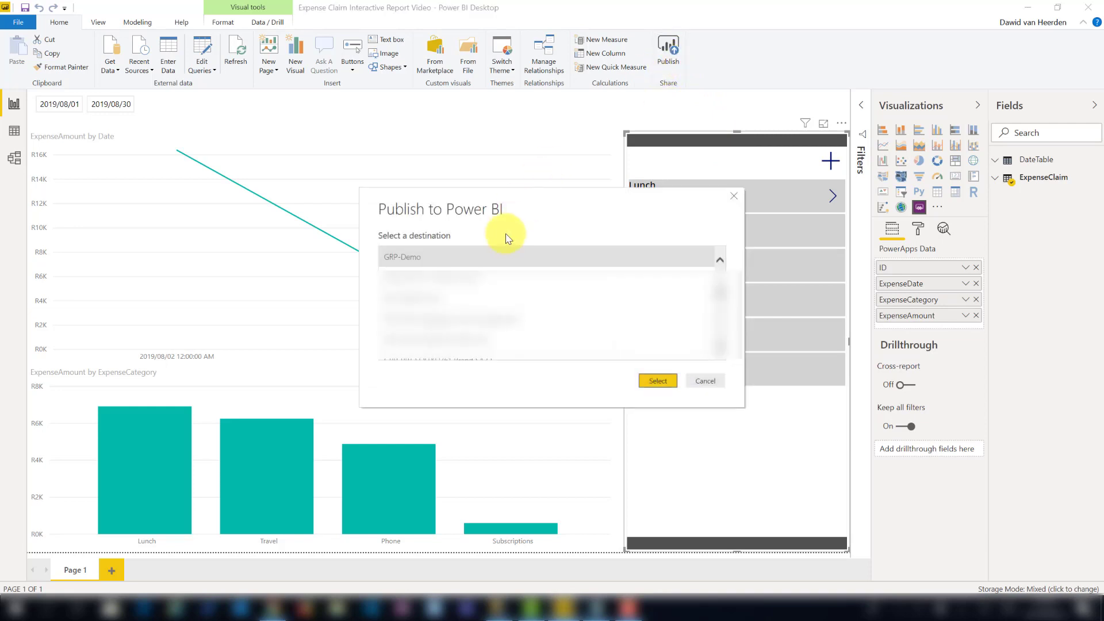
pyautogui.click(657, 379)
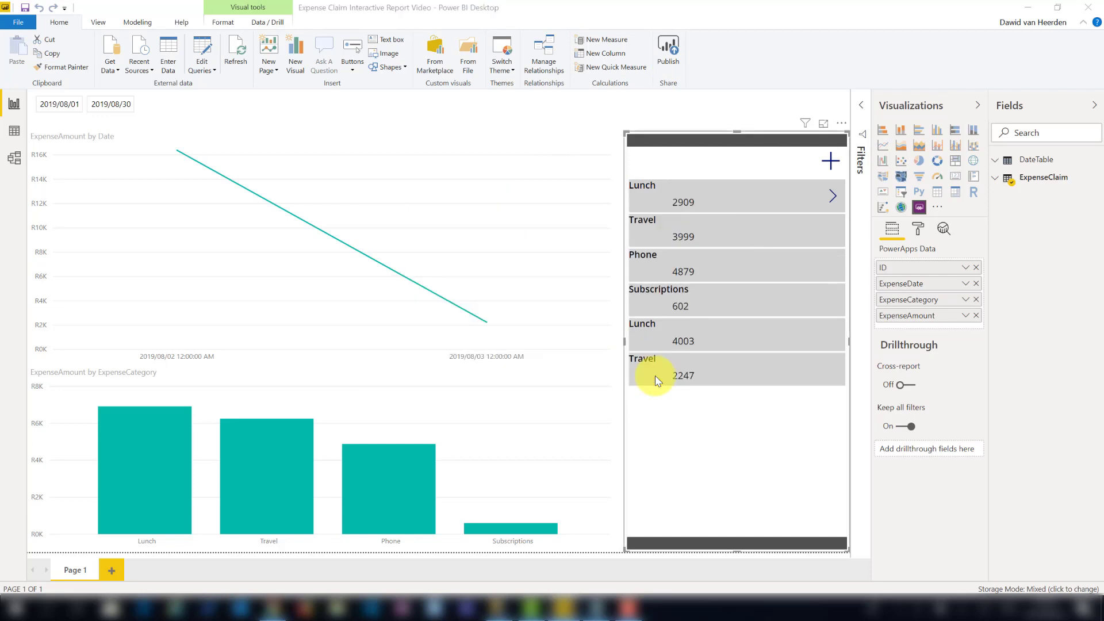
pyautogui.click(613, 338)
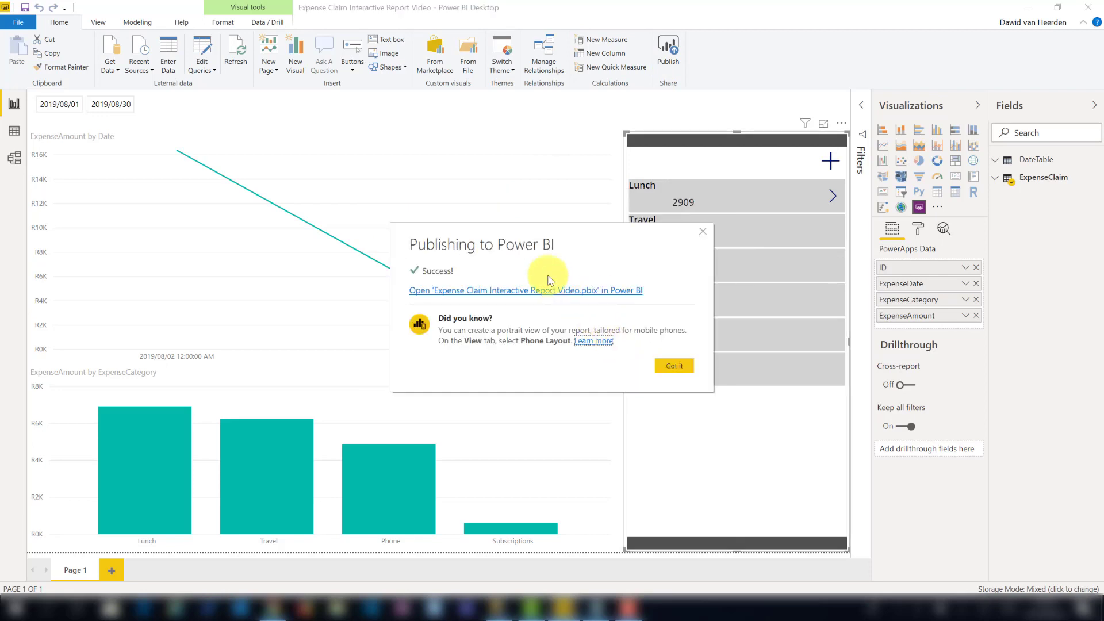
# Open the published report in the Power BI service and check the gallery's response to filtering by the Phone, Travel and Lunch category columns
pyautogui.click(580, 290)
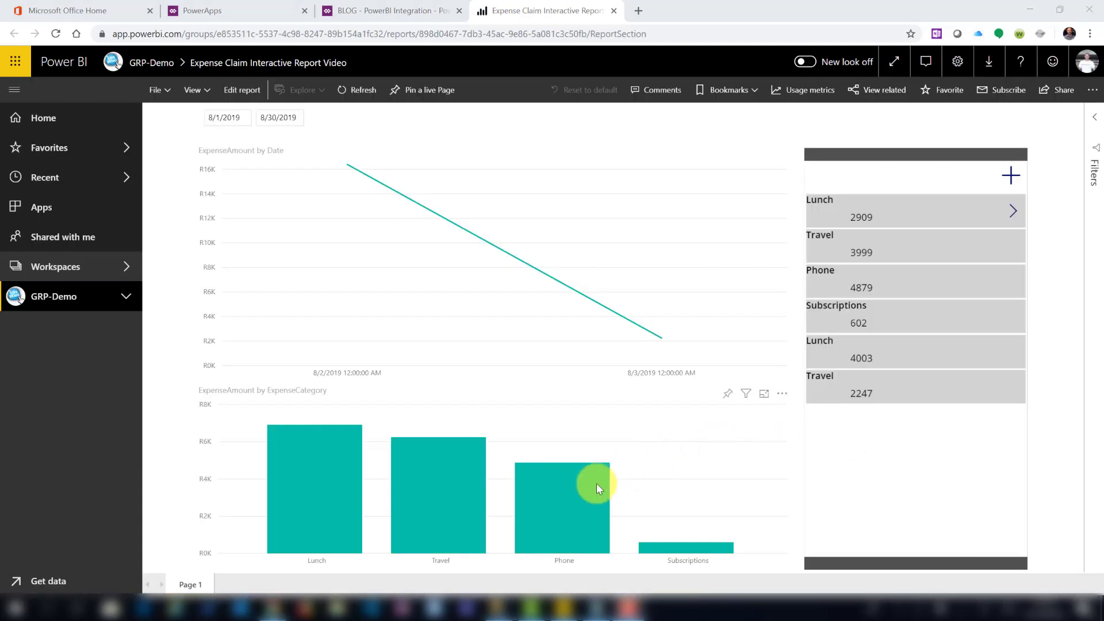
pyautogui.click(571, 500)
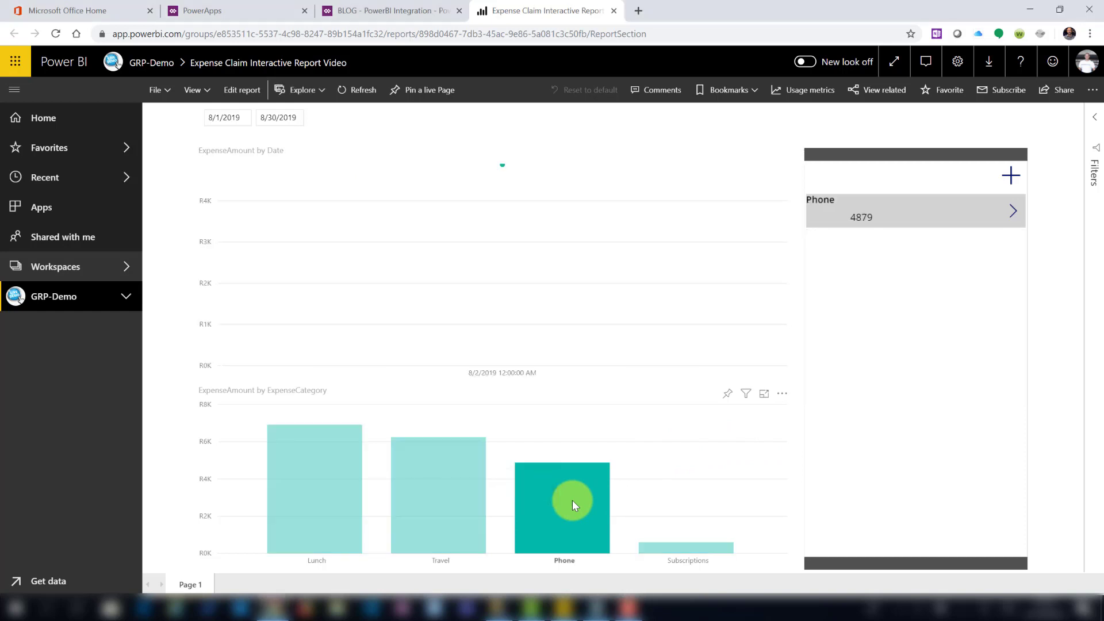
pyautogui.click(438, 496)
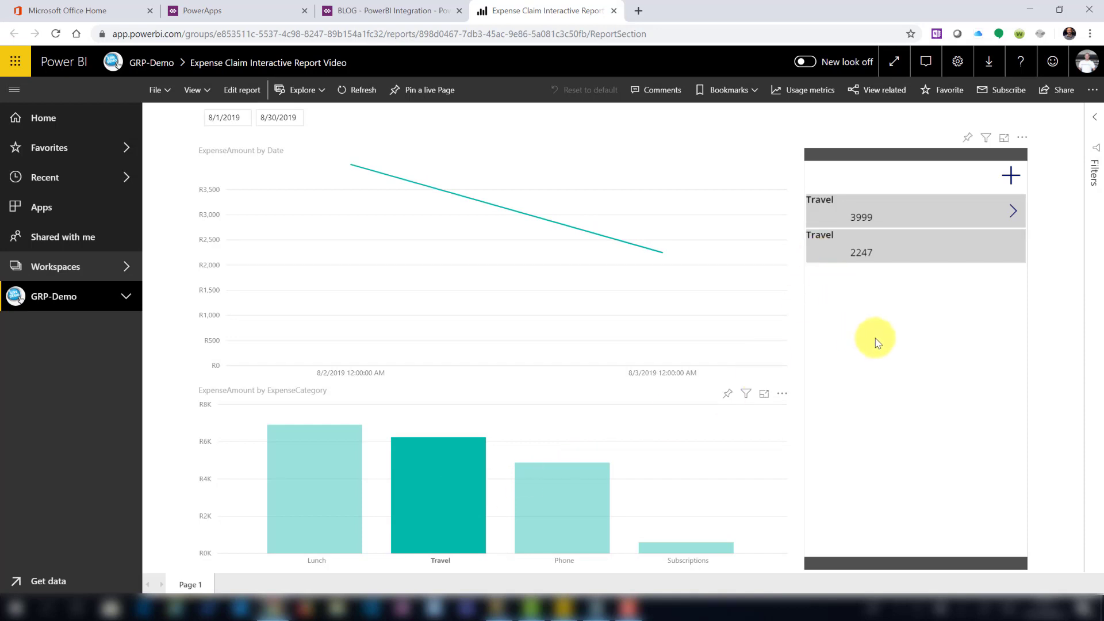
pyautogui.click(324, 499)
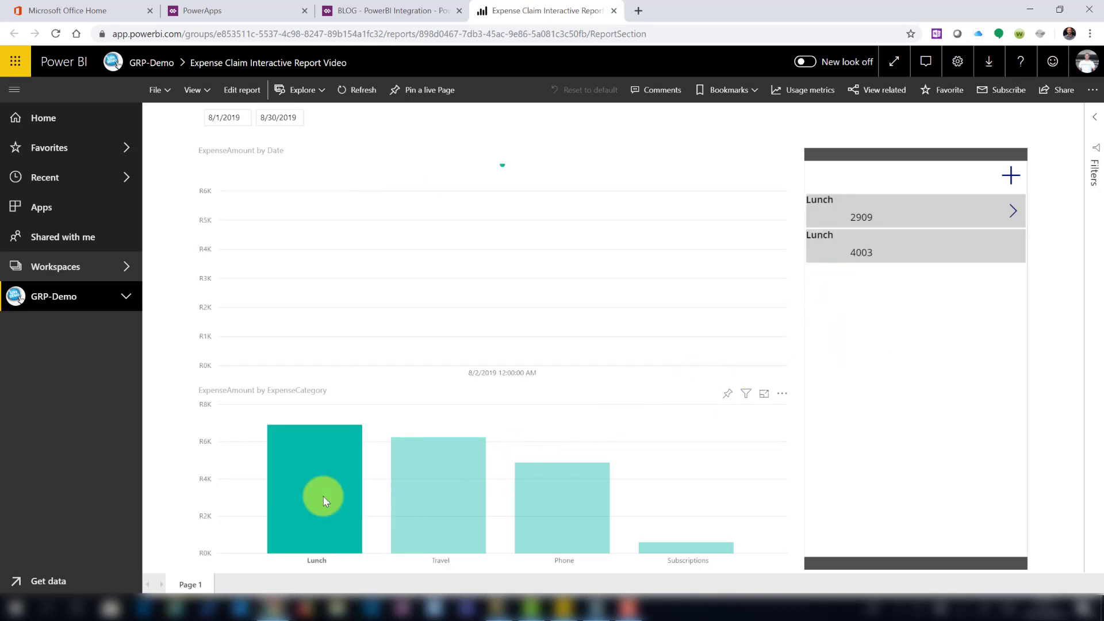
pyautogui.moveTo(415, 502)
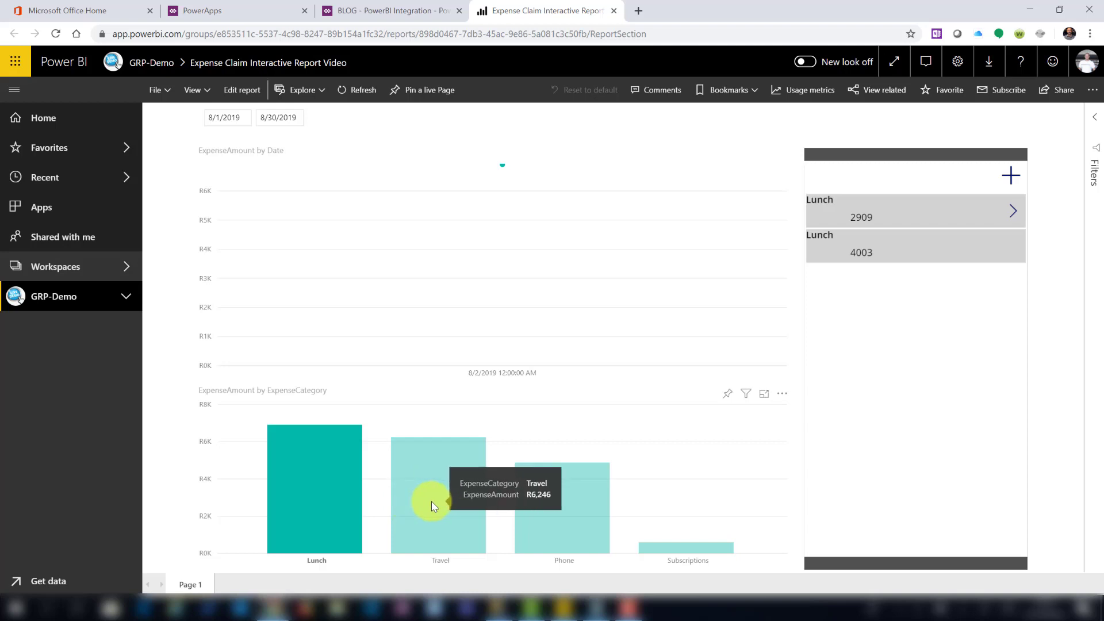
pyautogui.click(433, 506)
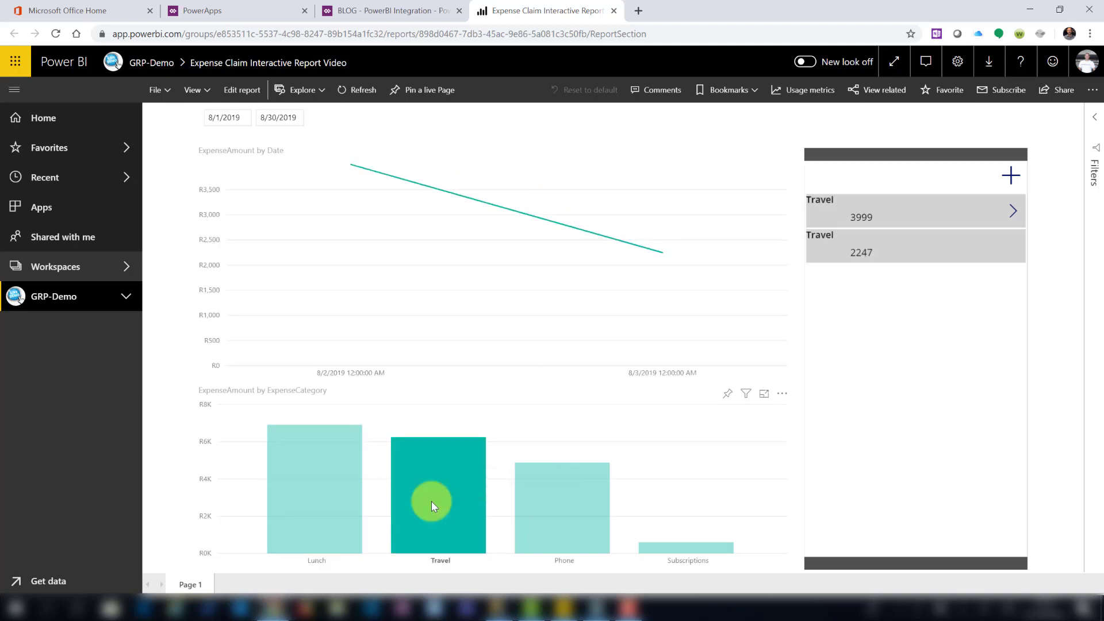
pyautogui.click(537, 508)
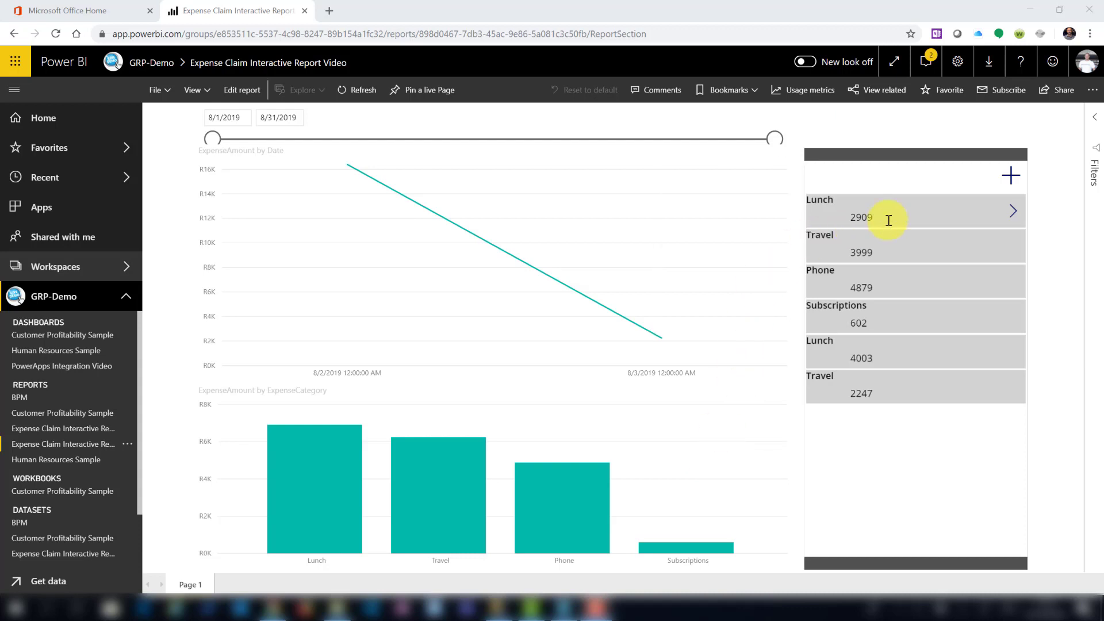
# Start a new expense in the embedded app with ExpenseAmount 4000 and ExpenseCategory Subscriptions
pyautogui.click(1011, 174)
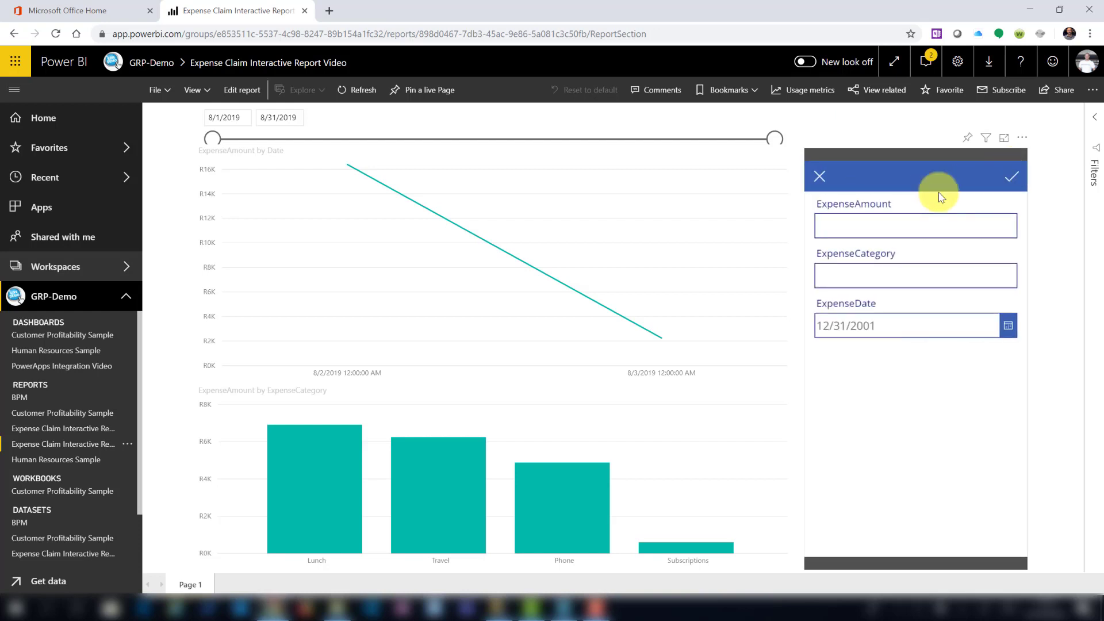
pyautogui.click(879, 228)
pyautogui.write('4000')
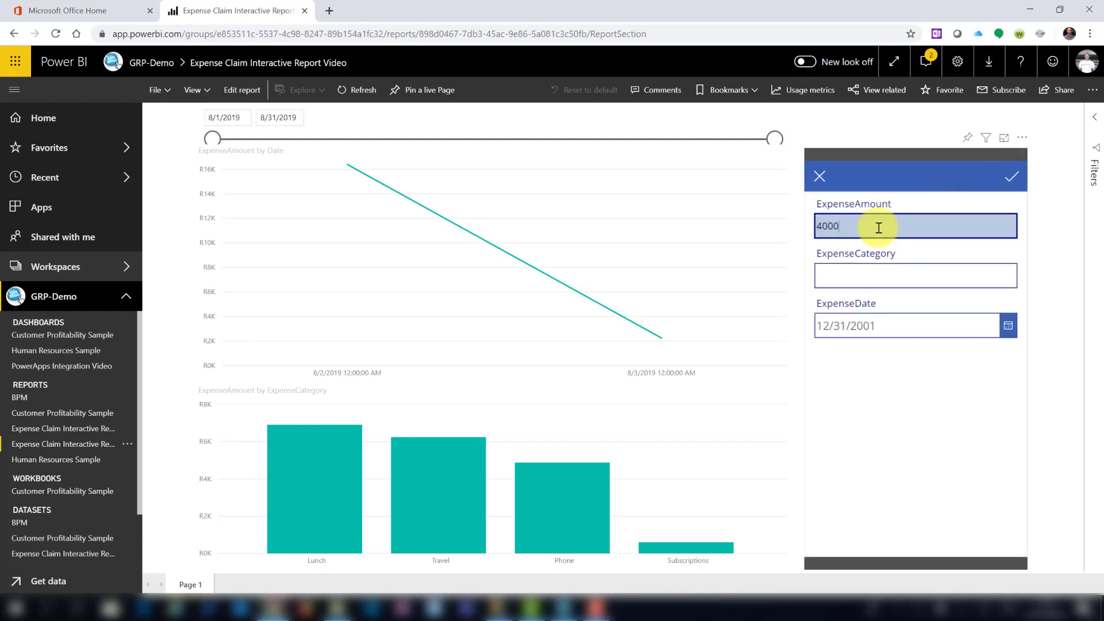
pyautogui.click(836, 276)
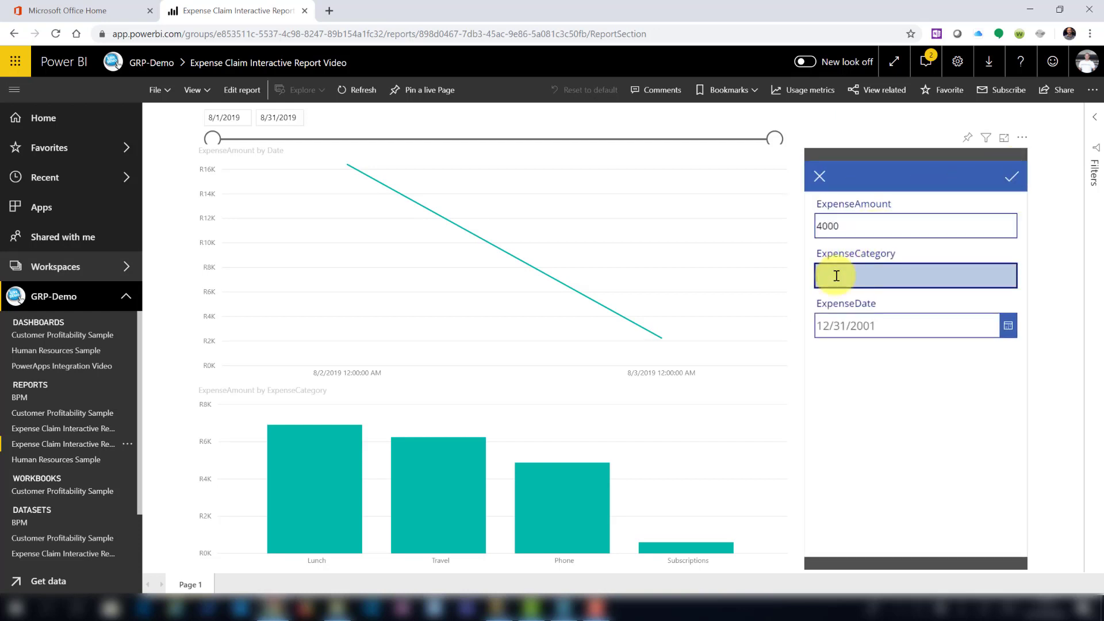
pyautogui.write('Subscriptions')
pyautogui.click(1008, 326)
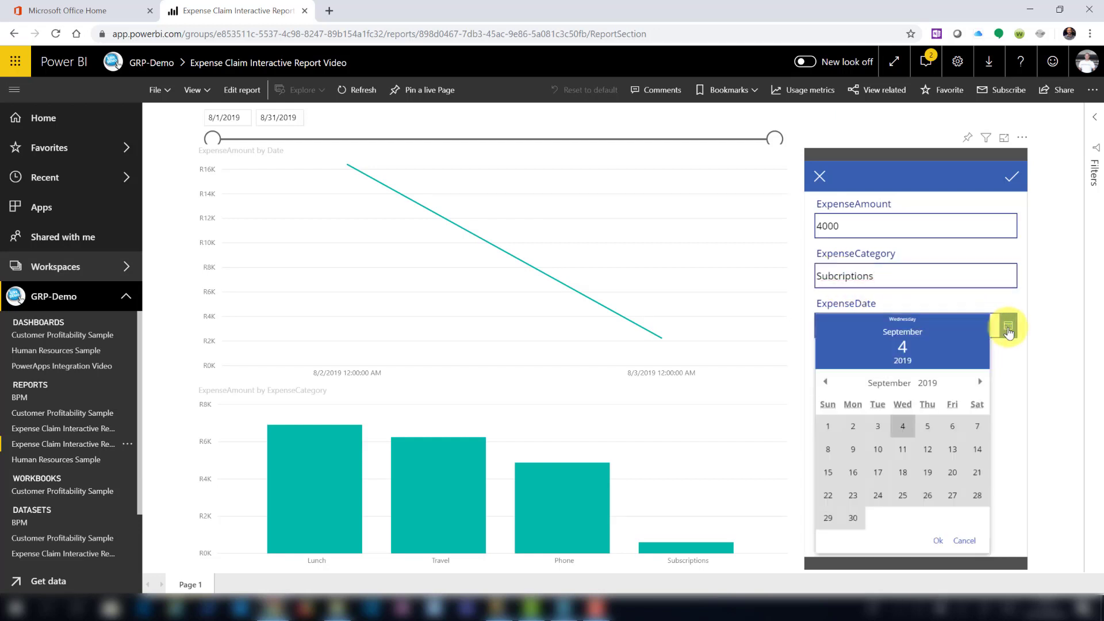
pyautogui.click(835, 279)
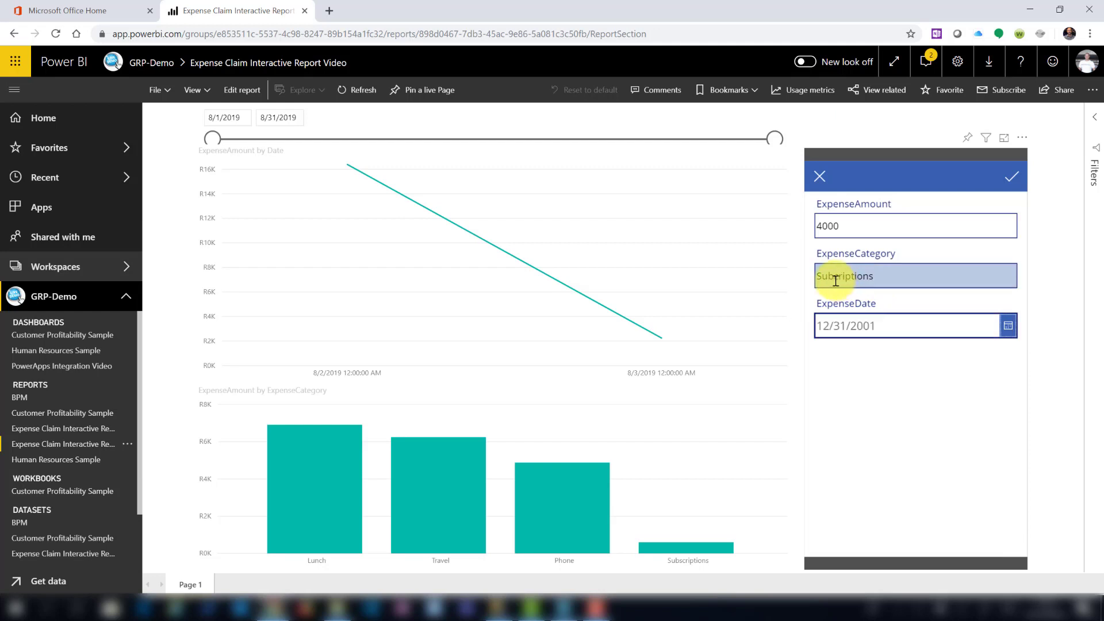
# Set the new expense's ExpenseDate to 8/4/2019, submit it and check its point on the ExpenseAmount by Date chart
pyautogui.click(1009, 327)
pyautogui.click(826, 383)
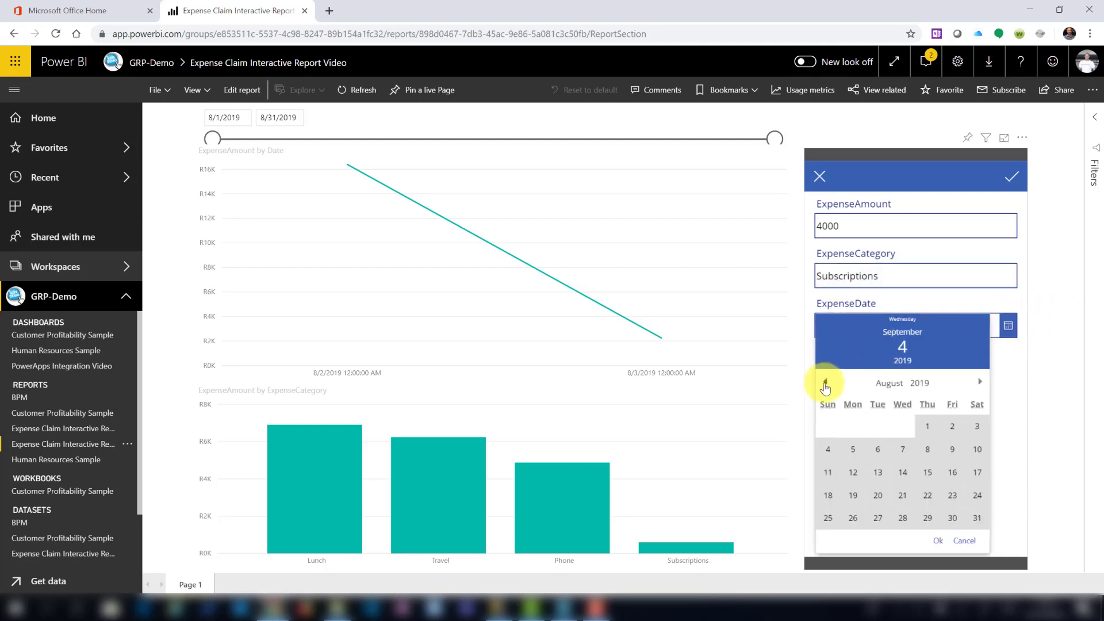
pyautogui.click(829, 449)
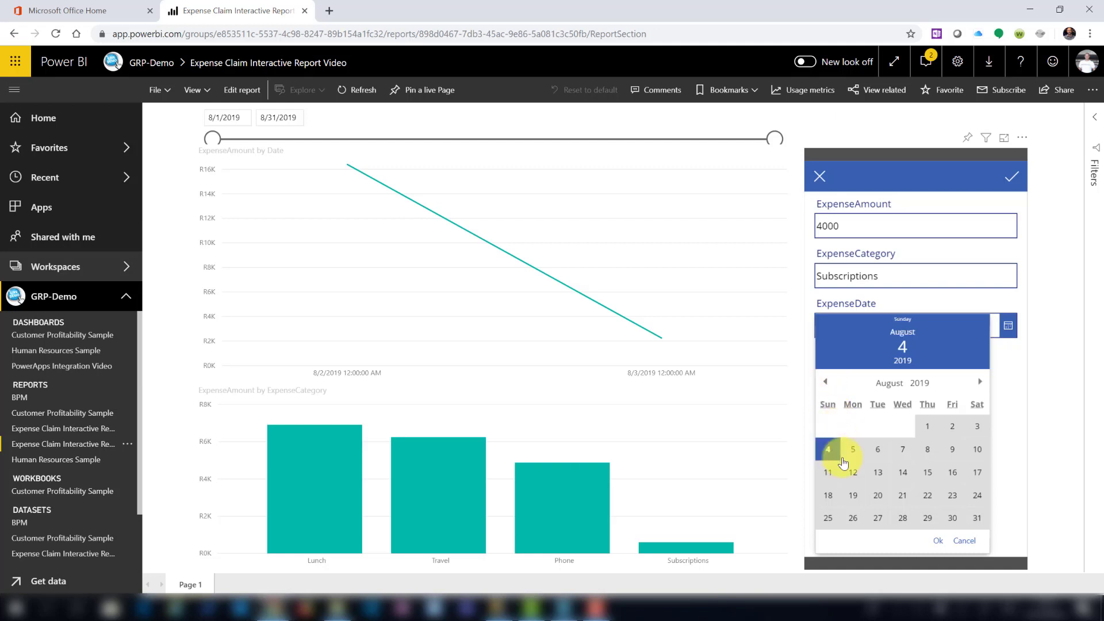
pyautogui.click(933, 540)
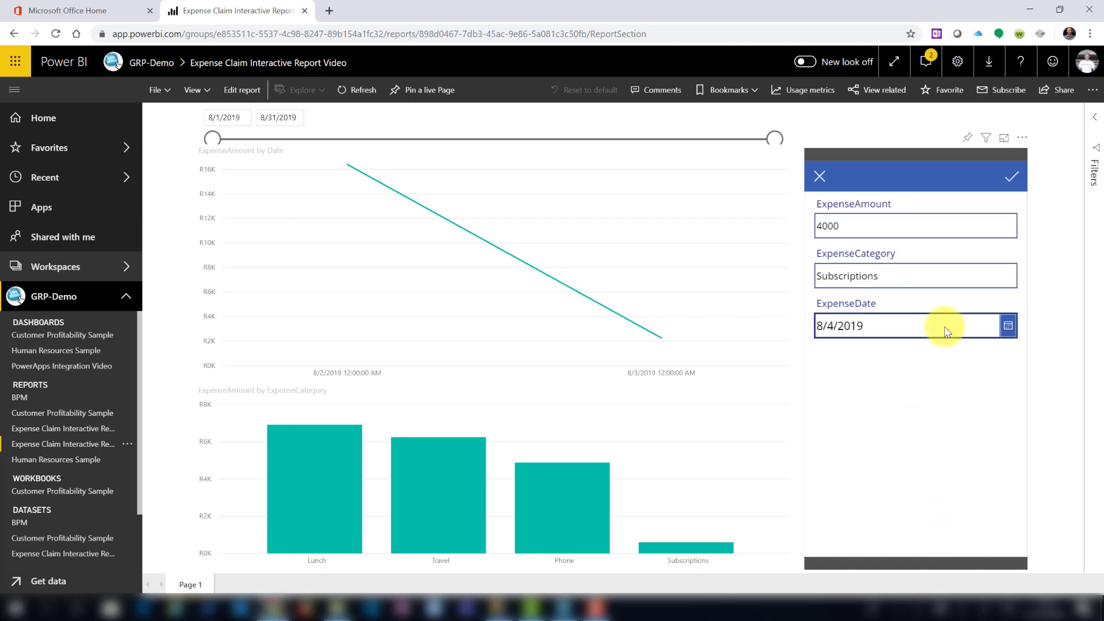
pyautogui.click(1011, 187)
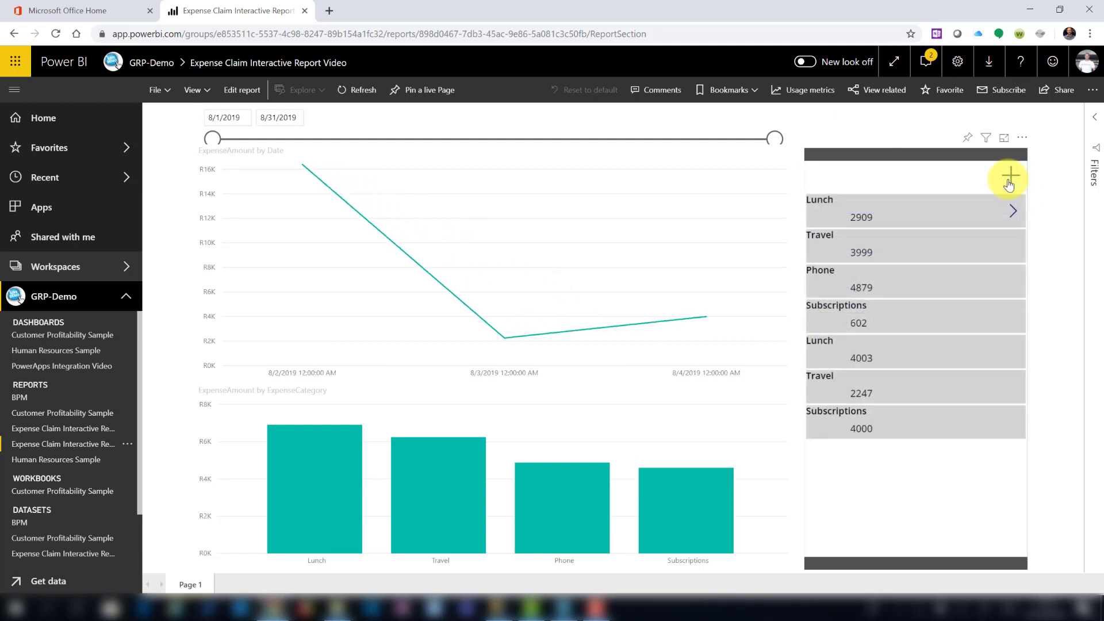
pyautogui.moveTo(701, 333)
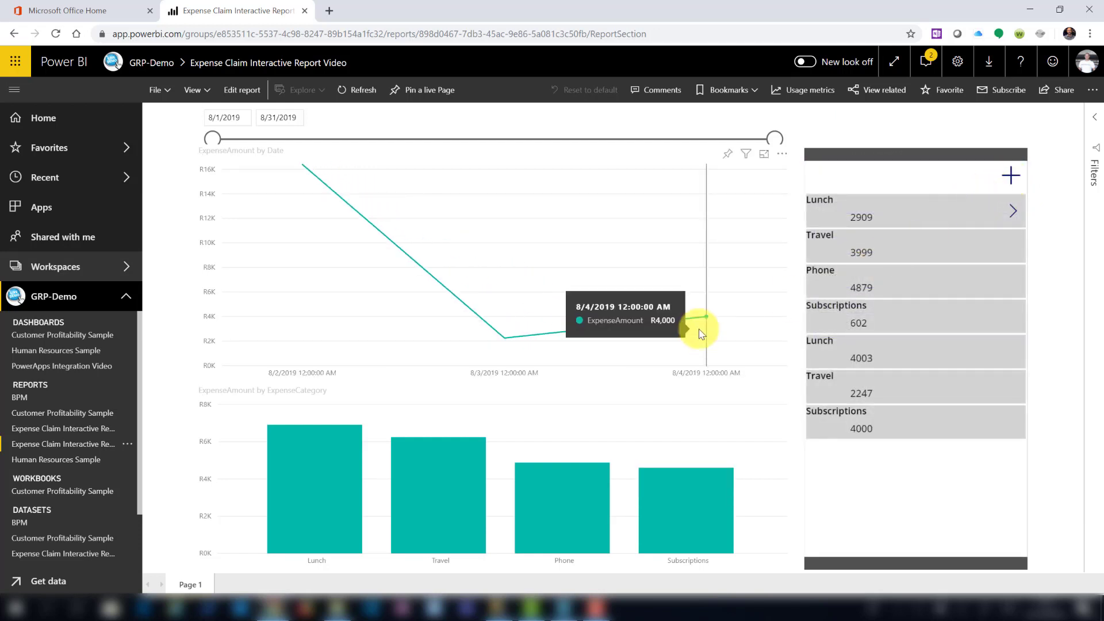